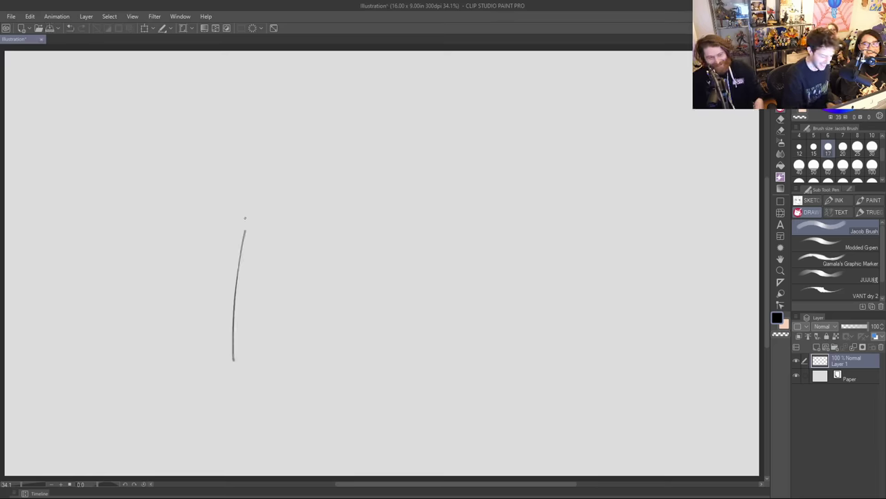
Clear the trial strokes and sketch a tilted head outline with a domed top, two slanted sides and a curved chin.
{"action": "key", "text": "ctrl+z"}
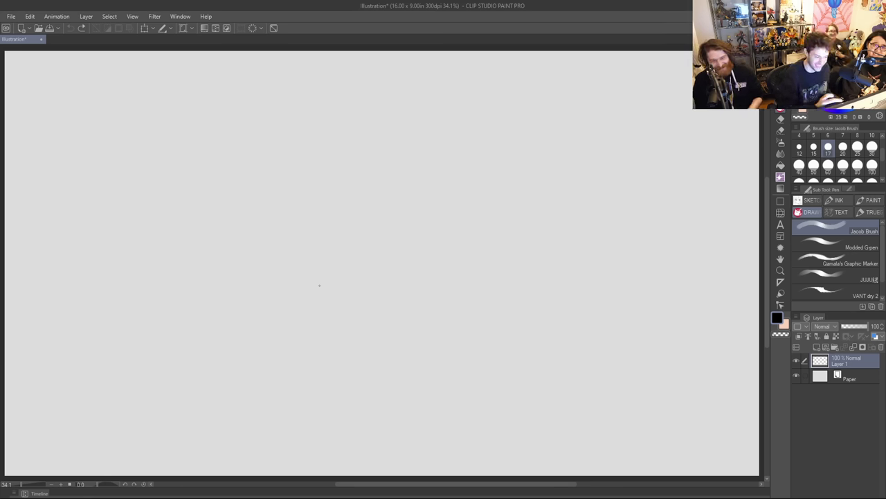
{"action": "left_click_drag", "start_coordinate": [249, 129], "coordinate": [232, 171]}
{"action": "key", "text": "ctrl+z"}
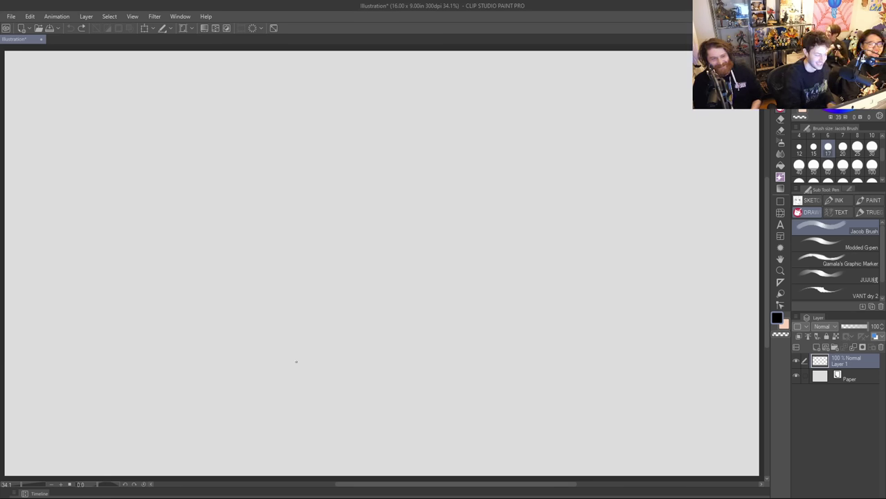
{"action": "mouse_move", "coordinate": [284, 365]}
{"action": "left_mouse_down"}
{"action": "mouse_move", "coordinate": [240, 187]}
{"action": "mouse_move", "coordinate": [506, 165]}
{"action": "left_mouse_up"}
{"action": "key", "text": "ctrl+z"}
{"action": "left_click_drag", "start_coordinate": [243, 179], "coordinate": [425, 143]}
{"action": "mouse_move", "coordinate": [293, 372]}
{"action": "left_mouse_down"}
{"action": "mouse_move", "coordinate": [342, 388]}
{"action": "mouse_move", "coordinate": [465, 323]}
{"action": "mouse_move", "coordinate": [432, 143]}
{"action": "left_mouse_up"}
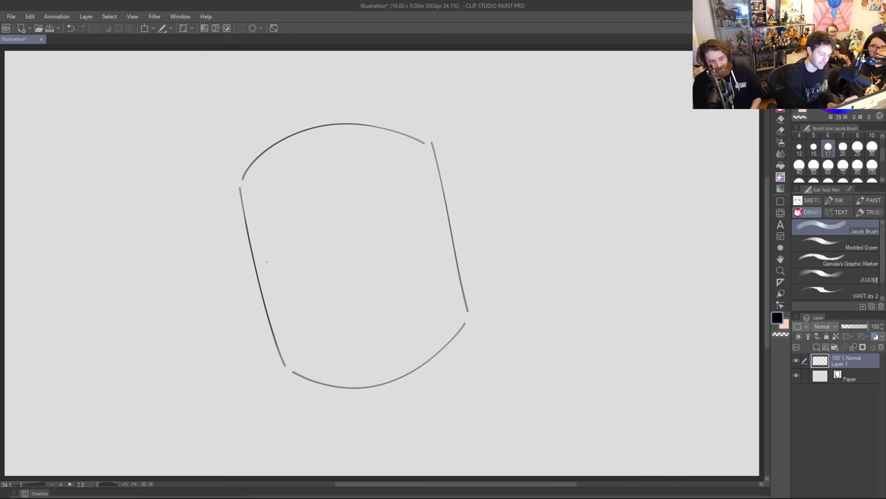
Draw two large, wide-open oval eyes on the face, each with a tiny pupil mark.
{"action": "mouse_move", "coordinate": [310, 284]}
{"action": "left_mouse_down"}
{"action": "mouse_move", "coordinate": [258, 231]}
{"action": "mouse_move", "coordinate": [304, 209]}
{"action": "mouse_move", "coordinate": [312, 284]}
{"action": "left_mouse_up"}
{"action": "key", "text": "ctrl+z"}
{"action": "mouse_move", "coordinate": [272, 205]}
{"action": "left_mouse_down"}
{"action": "mouse_move", "coordinate": [280, 203]}
{"action": "mouse_move", "coordinate": [320, 281]}
{"action": "left_mouse_up"}
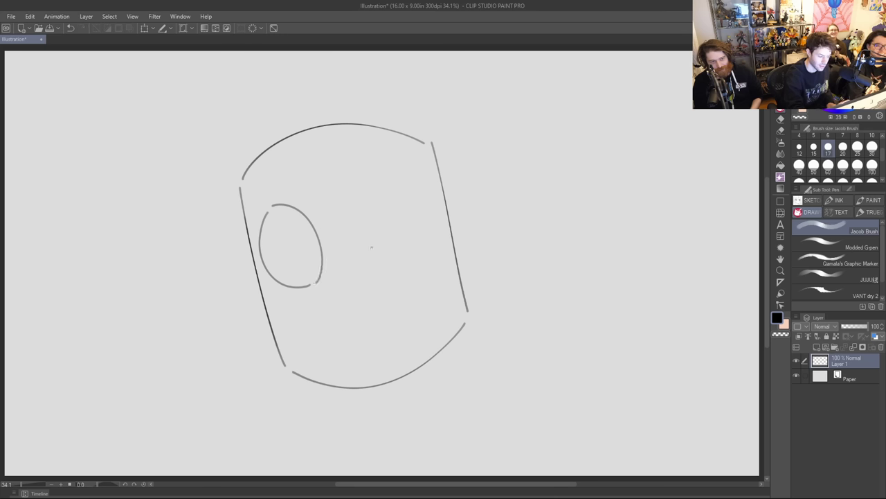
{"action": "mouse_move", "coordinate": [425, 266]}
{"action": "left_mouse_down"}
{"action": "mouse_move", "coordinate": [374, 202]}
{"action": "mouse_move", "coordinate": [386, 167]}
{"action": "left_mouse_up"}
{"action": "key", "text": "ctrl+z"}
{"action": "mouse_move", "coordinate": [418, 258]}
{"action": "left_mouse_down"}
{"action": "mouse_move", "coordinate": [373, 194]}
{"action": "mouse_move", "coordinate": [411, 175]}
{"action": "mouse_move", "coordinate": [393, 168]}
{"action": "mouse_move", "coordinate": [421, 192]}
{"action": "mouse_move", "coordinate": [424, 258]}
{"action": "left_mouse_up"}
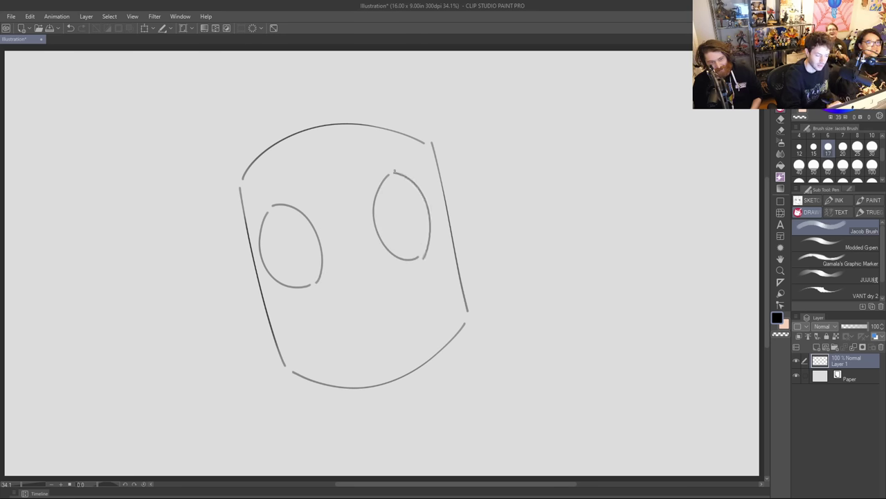
{"action": "left_click_drag", "start_coordinate": [276, 247], "coordinate": [278, 254]}
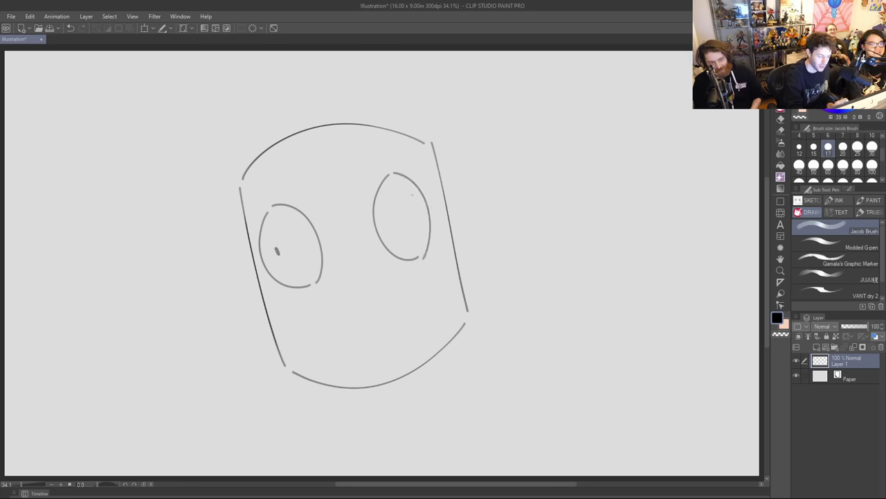
{"action": "left_click_drag", "start_coordinate": [410, 213], "coordinate": [407, 206]}
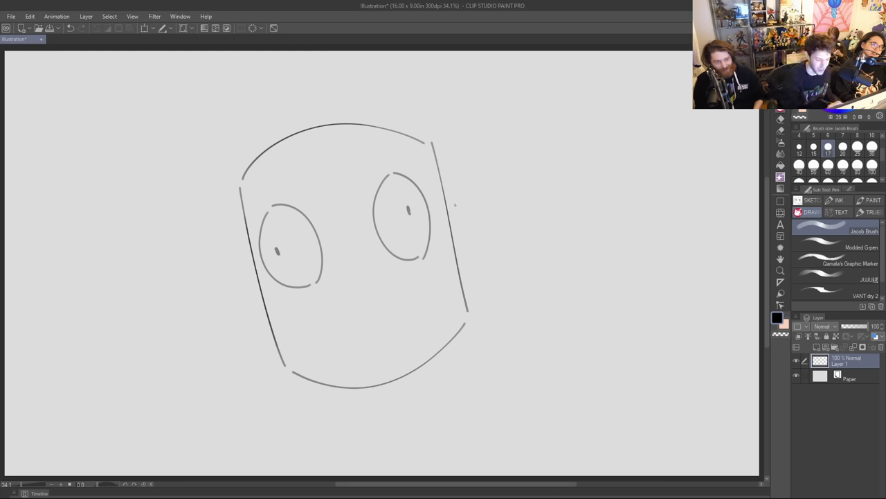
Draw an oval ear on the head's right side and a long, narrow open mouth extending past the chin, erasing overlapping chin lines.
{"action": "mouse_move", "coordinate": [445, 199]}
{"action": "left_mouse_down"}
{"action": "mouse_move", "coordinate": [461, 167]}
{"action": "mouse_move", "coordinate": [494, 259]}
{"action": "mouse_move", "coordinate": [457, 274]}
{"action": "left_mouse_up"}
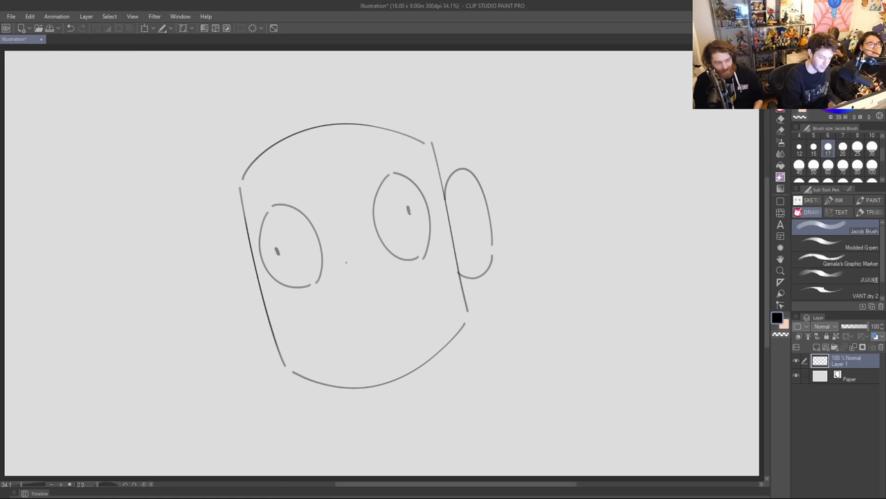
{"action": "mouse_move", "coordinate": [345, 272]}
{"action": "left_mouse_down"}
{"action": "mouse_move", "coordinate": [354, 361]}
{"action": "mouse_move", "coordinate": [367, 369]}
{"action": "mouse_move", "coordinate": [359, 372]}
{"action": "mouse_move", "coordinate": [384, 417]}
{"action": "mouse_move", "coordinate": [400, 397]}
{"action": "left_mouse_up"}
{"action": "mouse_move", "coordinate": [350, 270]}
{"action": "left_mouse_down"}
{"action": "mouse_move", "coordinate": [396, 385]}
{"action": "mouse_move", "coordinate": [365, 406]}
{"action": "mouse_move", "coordinate": [407, 417]}
{"action": "mouse_move", "coordinate": [397, 371]}
{"action": "mouse_move", "coordinate": [368, 385]}
{"action": "mouse_move", "coordinate": [387, 385]}
{"action": "mouse_move", "coordinate": [364, 390]}
{"action": "left_mouse_up"}
{"action": "key", "text": "e"}
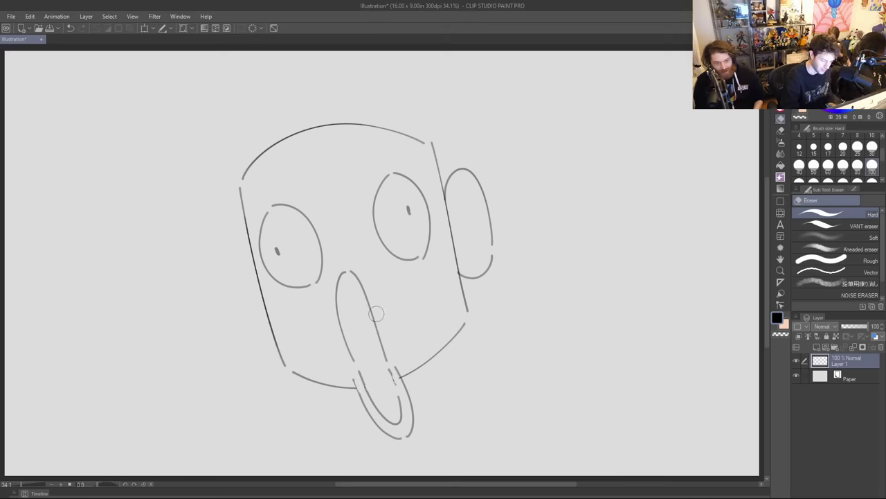
{"action": "key", "text": "p"}
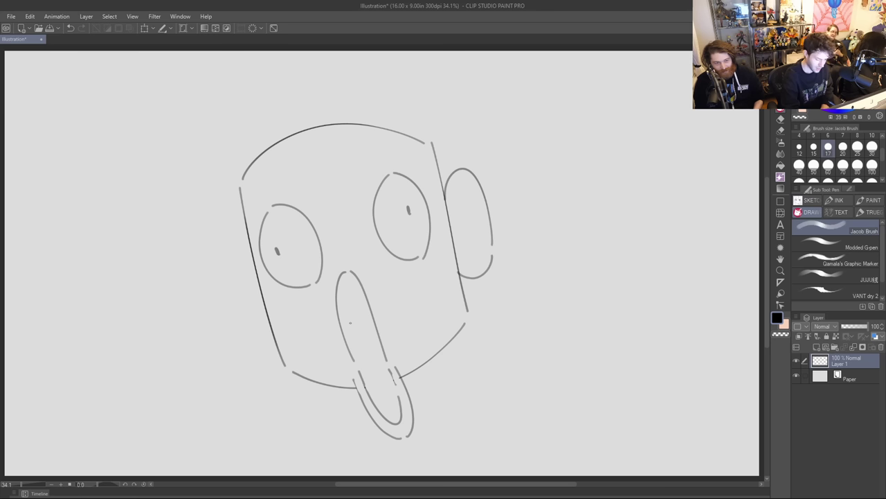
Sketch small rows of teeth at the upper and lower ends of the mouth.
{"action": "mouse_move", "coordinate": [337, 291]}
{"action": "left_mouse_down"}
{"action": "mouse_move", "coordinate": [350, 275]}
{"action": "mouse_move", "coordinate": [336, 283]}
{"action": "mouse_move", "coordinate": [355, 275]}
{"action": "mouse_move", "coordinate": [341, 292]}
{"action": "mouse_move", "coordinate": [362, 299]}
{"action": "left_mouse_up"}
{"action": "mouse_move", "coordinate": [373, 398]}
{"action": "left_mouse_down"}
{"action": "mouse_move", "coordinate": [386, 410]}
{"action": "mouse_move", "coordinate": [396, 393]}
{"action": "mouse_move", "coordinate": [383, 415]}
{"action": "mouse_move", "coordinate": [392, 420]}
{"action": "mouse_move", "coordinate": [397, 401]}
{"action": "left_mouse_up"}
{"action": "key", "text": "ctrl+z"}
{"action": "key", "text": "ctrl+z"}
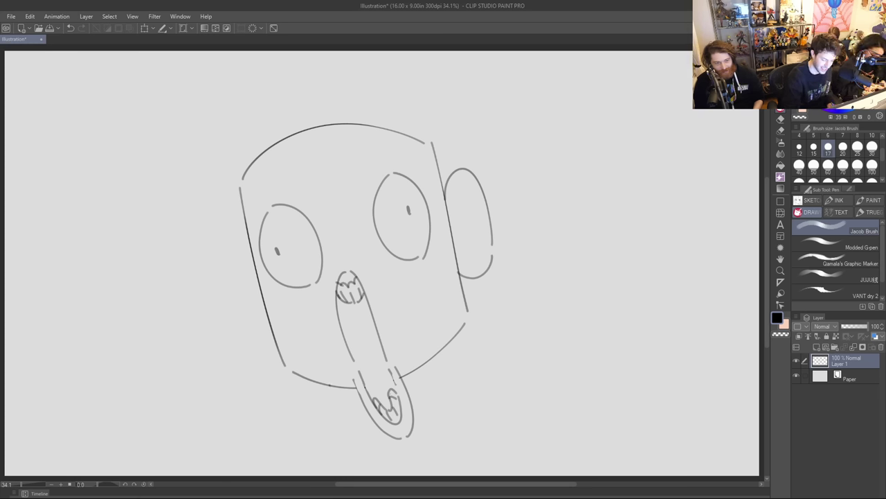
Connect the jaw to the stretched lower lip with curved lines, erase the old chin line, and restore the mouth's edges.
{"action": "mouse_move", "coordinate": [331, 386]}
{"action": "left_mouse_down"}
{"action": "mouse_move", "coordinate": [378, 428]}
{"action": "mouse_move", "coordinate": [413, 412]}
{"action": "mouse_move", "coordinate": [428, 361]}
{"action": "left_mouse_up"}
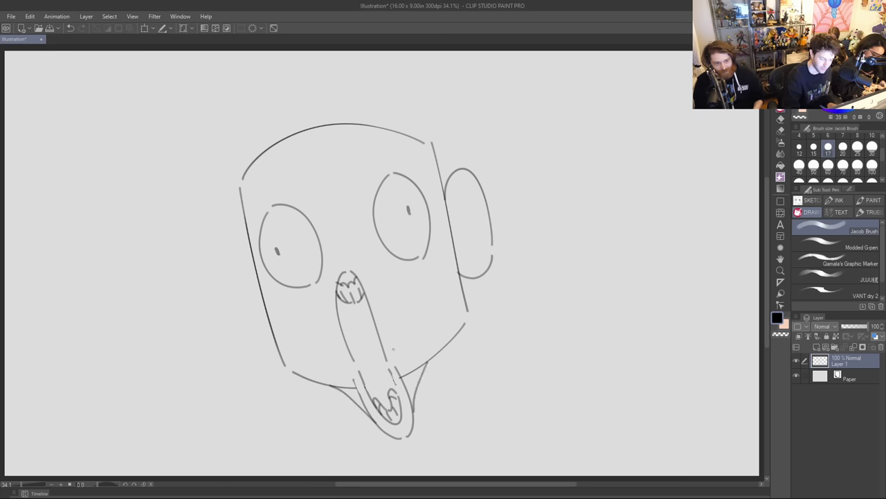
{"action": "key", "text": "e"}
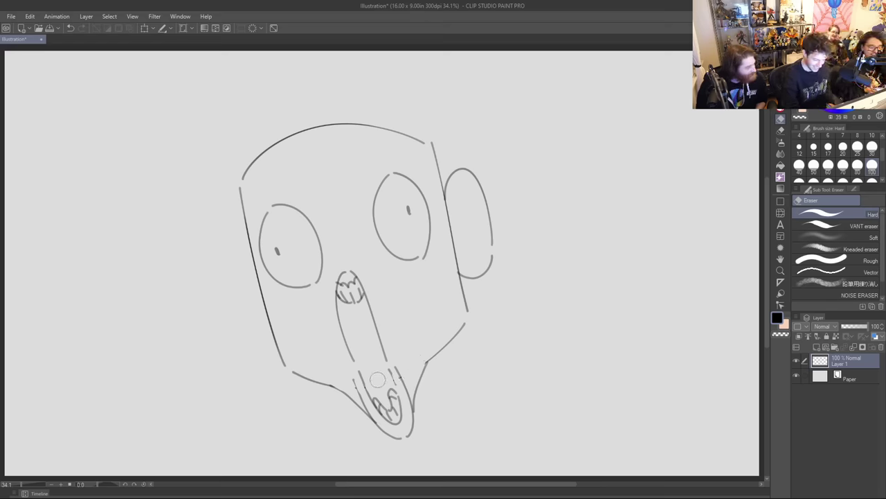
{"action": "key", "text": "b"}
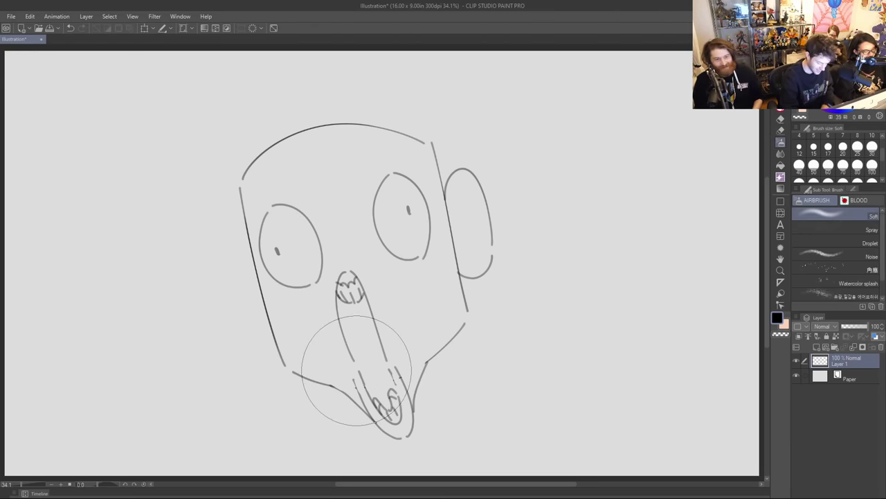
{"action": "key", "text": "p"}
{"action": "left_click_drag", "start_coordinate": [352, 379], "coordinate": [364, 402]}
{"action": "left_click_drag", "start_coordinate": [396, 367], "coordinate": [404, 385]}
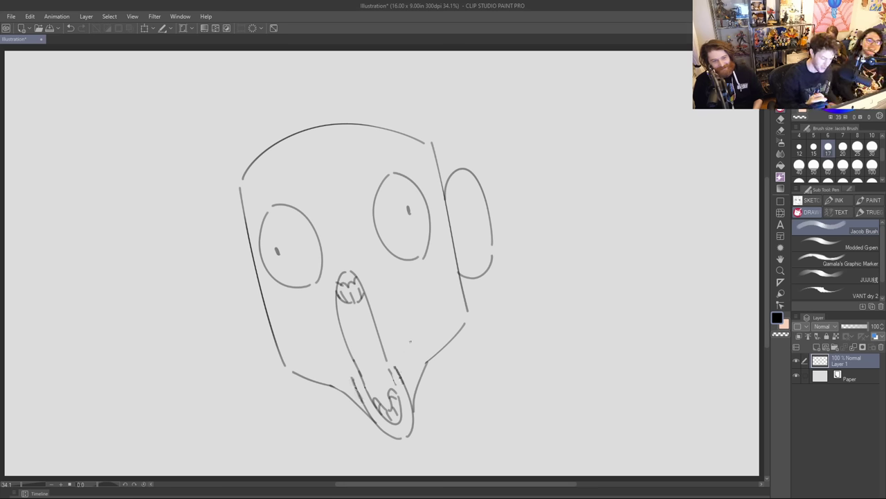
Draw the curved throat and tongue lines inside the open mouth and darken the lower lip's edge.
{"action": "mouse_move", "coordinate": [347, 349]}
{"action": "left_mouse_down"}
{"action": "mouse_move", "coordinate": [369, 359]}
{"action": "mouse_move", "coordinate": [381, 339]}
{"action": "mouse_move", "coordinate": [373, 364]}
{"action": "left_mouse_up"}
{"action": "key", "text": "ctrl+z"}
{"action": "key", "text": "ctrl+z"}
{"action": "key", "text": "ctrl+z"}
{"action": "mouse_move", "coordinate": [360, 335]}
{"action": "left_mouse_down"}
{"action": "mouse_move", "coordinate": [364, 343]}
{"action": "mouse_move", "coordinate": [378, 328]}
{"action": "left_mouse_up"}
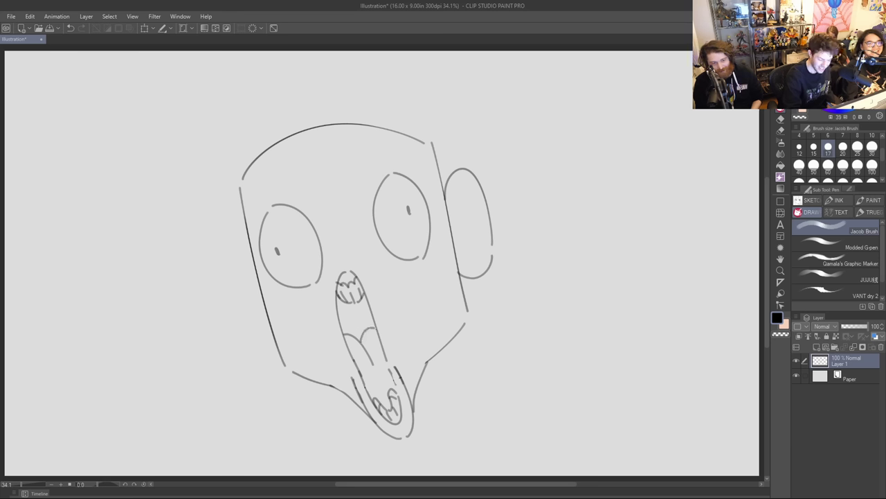
{"action": "mouse_move", "coordinate": [365, 380]}
{"action": "left_mouse_down"}
{"action": "mouse_move", "coordinate": [381, 389]}
{"action": "mouse_move", "coordinate": [390, 378]}
{"action": "left_mouse_up"}
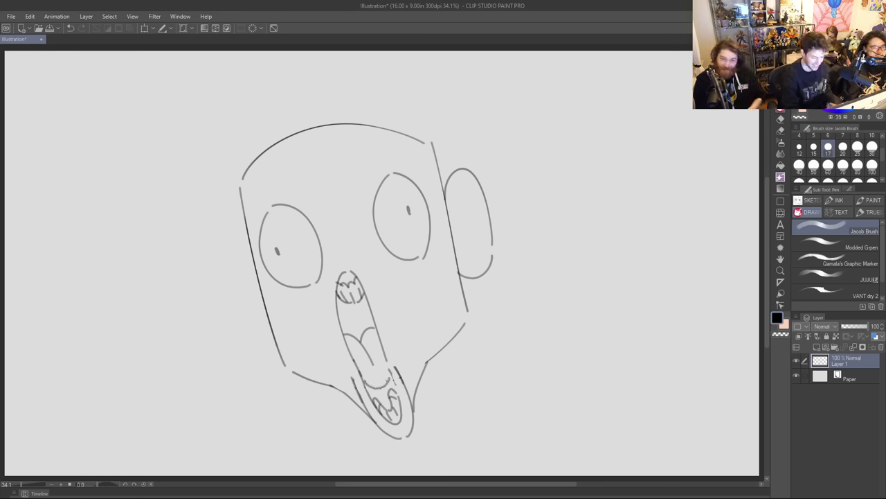
{"action": "left_click_drag", "start_coordinate": [395, 381], "coordinate": [400, 402]}
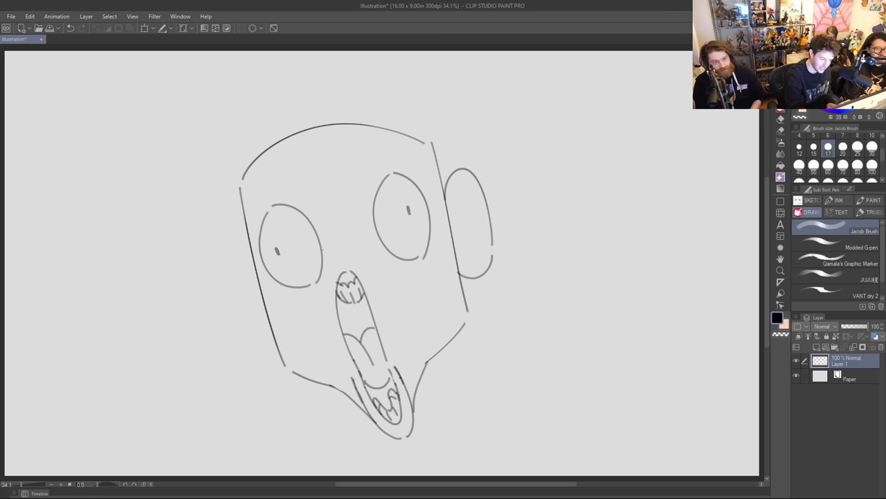
Add curved bags and crease lines beneath both eyes.
{"action": "left_click_drag", "start_coordinate": [322, 247], "coordinate": [287, 299]}
{"action": "key", "text": "ctrl+z"}
{"action": "mouse_move", "coordinate": [323, 246]}
{"action": "left_mouse_down"}
{"action": "mouse_move", "coordinate": [293, 299]}
{"action": "mouse_move", "coordinate": [293, 308]}
{"action": "mouse_move", "coordinate": [323, 303]}
{"action": "left_mouse_up"}
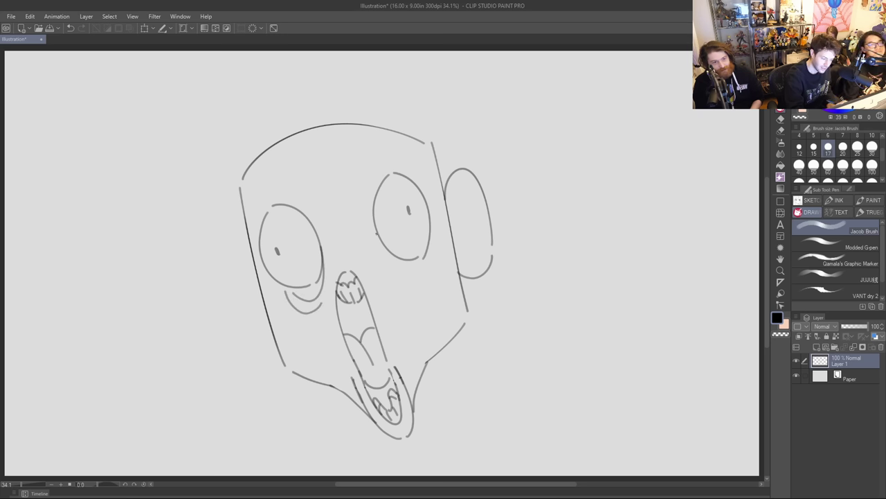
{"action": "mouse_move", "coordinate": [385, 245]}
{"action": "left_mouse_down"}
{"action": "mouse_move", "coordinate": [417, 266]}
{"action": "mouse_move", "coordinate": [416, 281]}
{"action": "mouse_move", "coordinate": [393, 285]}
{"action": "left_mouse_up"}
{"action": "key", "text": "ctrl+z"}
{"action": "left_click_drag", "start_coordinate": [429, 235], "coordinate": [424, 260]}
Draw arched eyelid folds above both eyes.
{"action": "left_click_drag", "start_coordinate": [262, 205], "coordinate": [310, 218]}
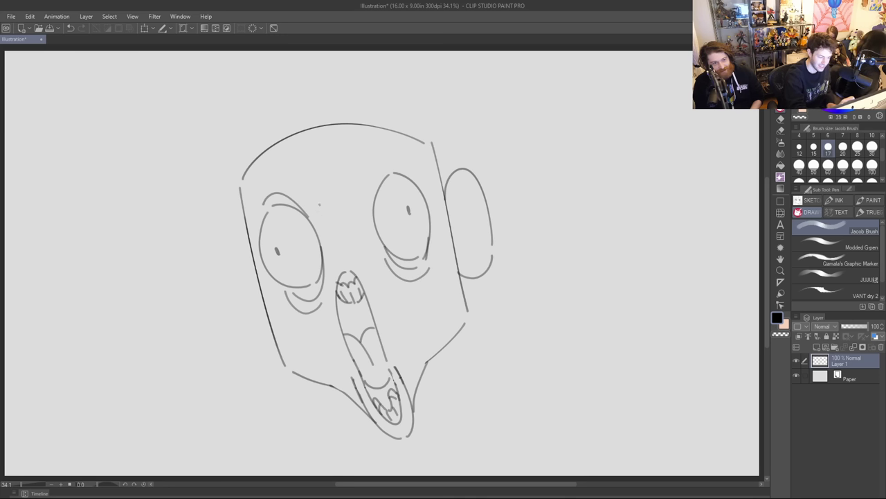
{"action": "mouse_move", "coordinate": [374, 205]}
{"action": "left_mouse_down"}
{"action": "mouse_move", "coordinate": [373, 195]}
{"action": "mouse_move", "coordinate": [406, 164]}
{"action": "mouse_move", "coordinate": [412, 173]}
{"action": "left_mouse_up"}
{"action": "left_click_drag", "start_coordinate": [374, 201], "coordinate": [392, 172]}
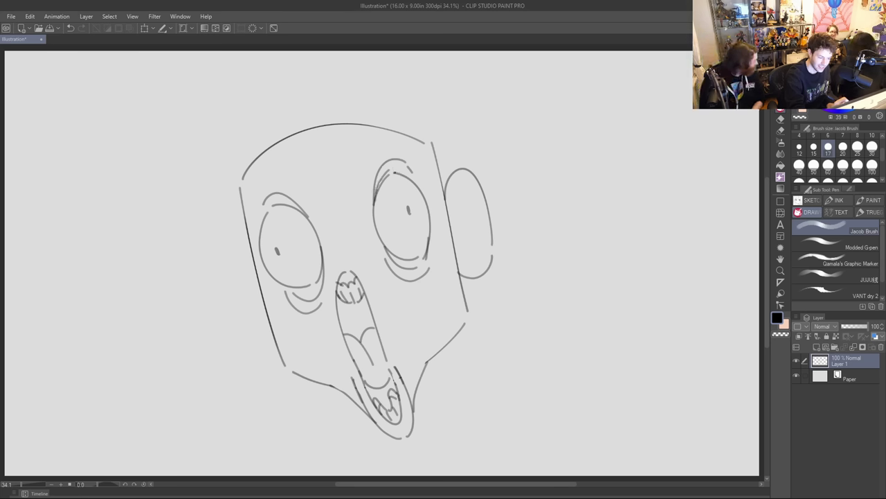
Rework the upper eyelid creases with short strokes along the inner edges of both eyes.
{"action": "left_click_drag", "start_coordinate": [270, 204], "coordinate": [305, 214]}
{"action": "key", "text": "ctrl+z"}
{"action": "key", "text": "ctrl+z"}
{"action": "key", "text": "ctrl+z"}
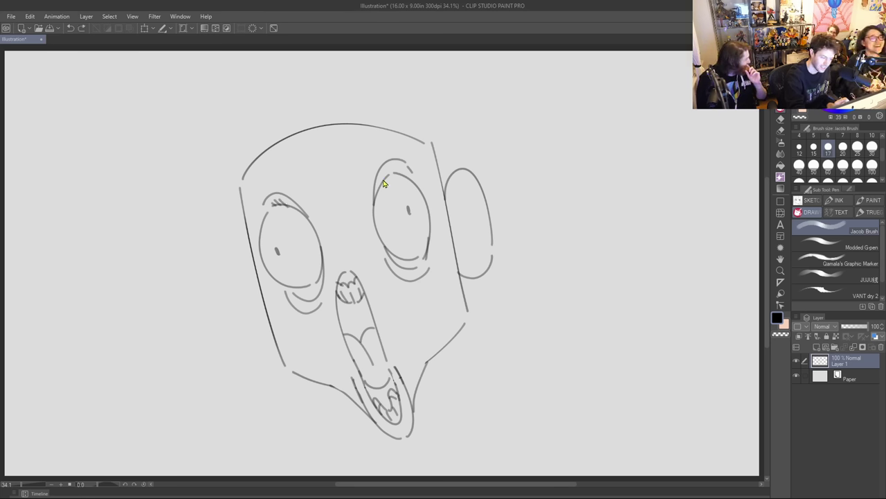
{"action": "left_click_drag", "start_coordinate": [287, 203], "coordinate": [304, 215]}
{"action": "key", "text": "ctrl+z"}
{"action": "key", "text": "ctrl+z"}
{"action": "key", "text": "ctrl+y"}
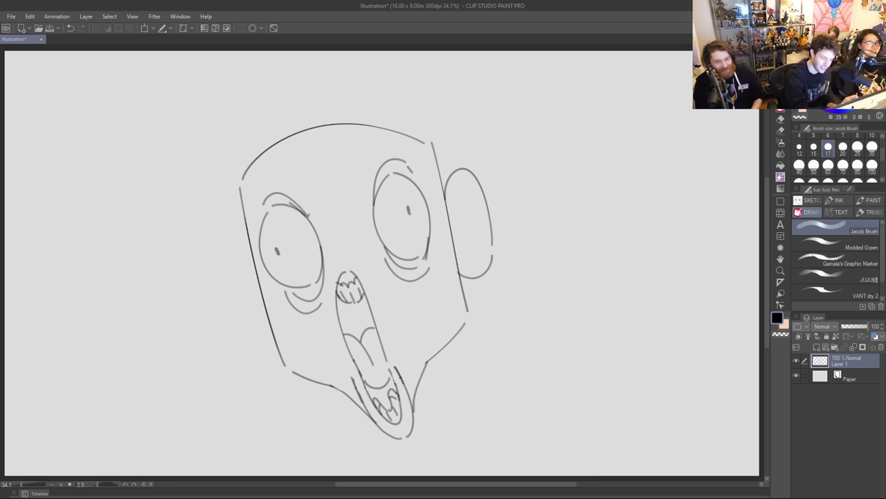
{"action": "left_click_drag", "start_coordinate": [383, 177], "coordinate": [374, 199]}
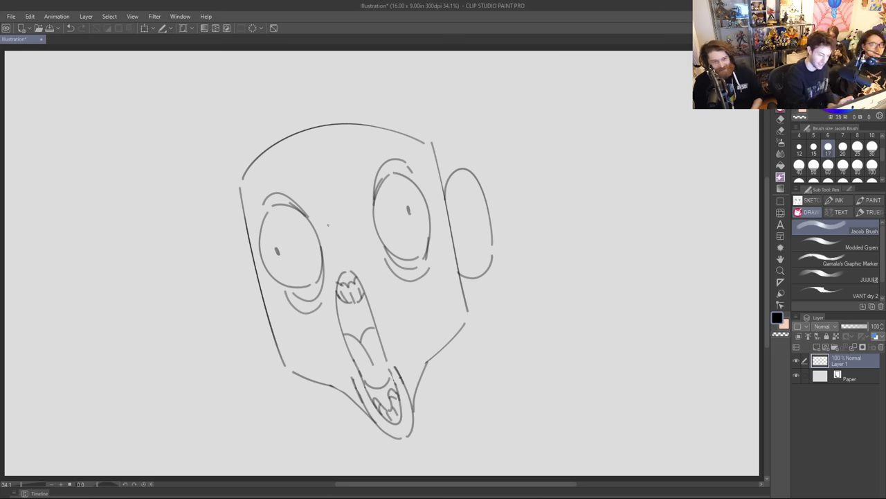
Draw several short vertical wrinkle lines between the eyes above the mouth.
{"action": "left_click_drag", "start_coordinate": [337, 254], "coordinate": [317, 200]}
{"action": "mouse_move", "coordinate": [340, 237]}
{"action": "left_mouse_down"}
{"action": "mouse_move", "coordinate": [329, 200]}
{"action": "mouse_move", "coordinate": [340, 208]}
{"action": "mouse_move", "coordinate": [348, 186]}
{"action": "mouse_move", "coordinate": [365, 254]}
{"action": "left_mouse_up"}
{"action": "key", "text": "ctrl+z"}
{"action": "left_click_drag", "start_coordinate": [350, 197], "coordinate": [367, 252]}
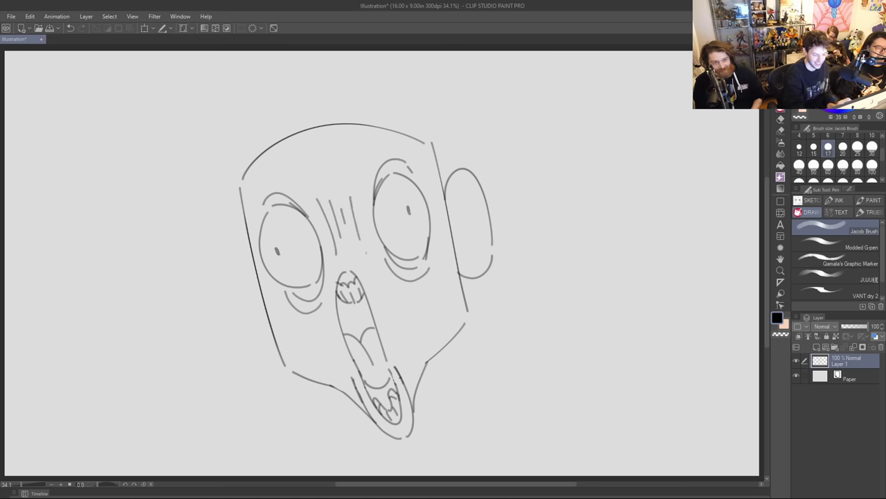
{"action": "left_click_drag", "start_coordinate": [364, 210], "coordinate": [359, 219]}
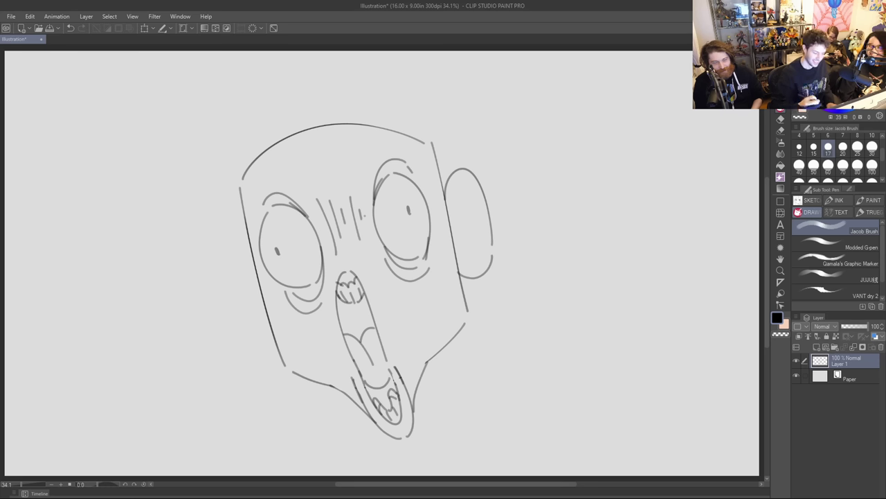
Draw sunken cheek lines slanting from both sides of the face toward the mouth, ending in short broken strokes.
{"action": "left_click_drag", "start_coordinate": [259, 284], "coordinate": [317, 363]}
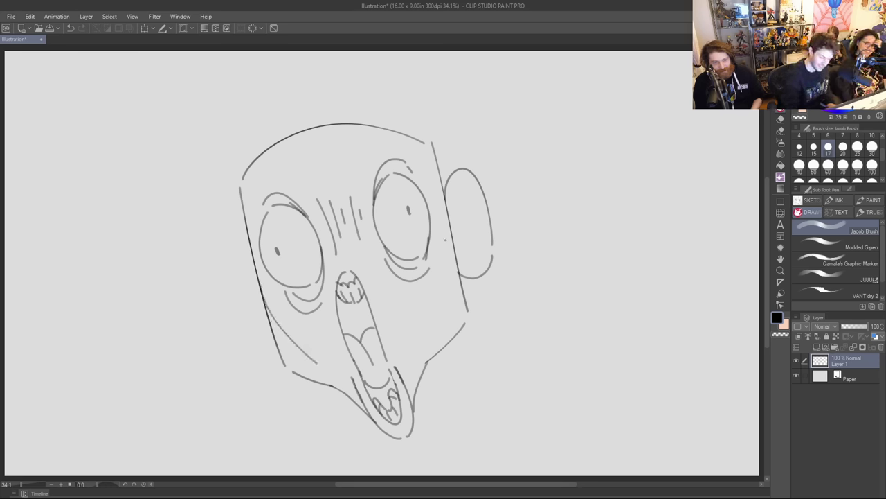
{"action": "left_click_drag", "start_coordinate": [445, 243], "coordinate": [416, 346]}
{"action": "key", "text": "ctrl+z"}
{"action": "left_click_drag", "start_coordinate": [439, 234], "coordinate": [416, 341]}
{"action": "left_click_drag", "start_coordinate": [323, 365], "coordinate": [344, 381]}
{"action": "left_click_drag", "start_coordinate": [411, 355], "coordinate": [409, 363]}
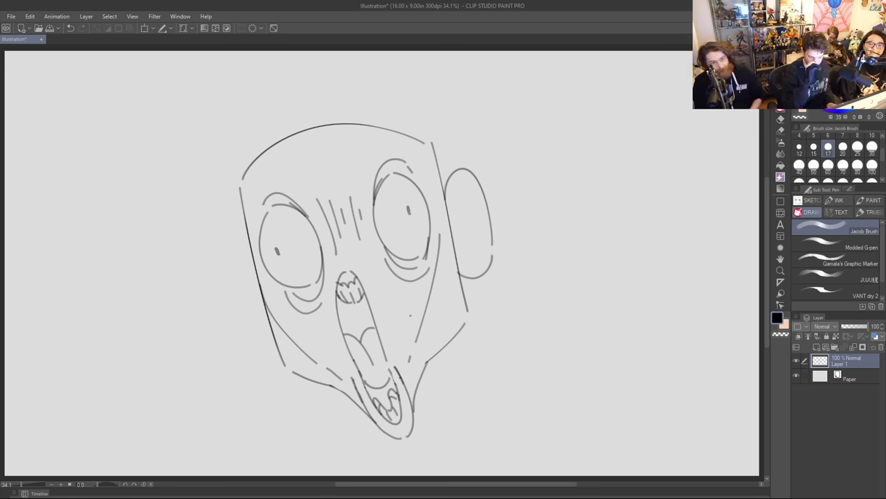
Sketch the neck below the jaw and sloping shoulder lines running off the canvas's lower edge.
{"action": "left_click_drag", "start_coordinate": [313, 378], "coordinate": [385, 475]}
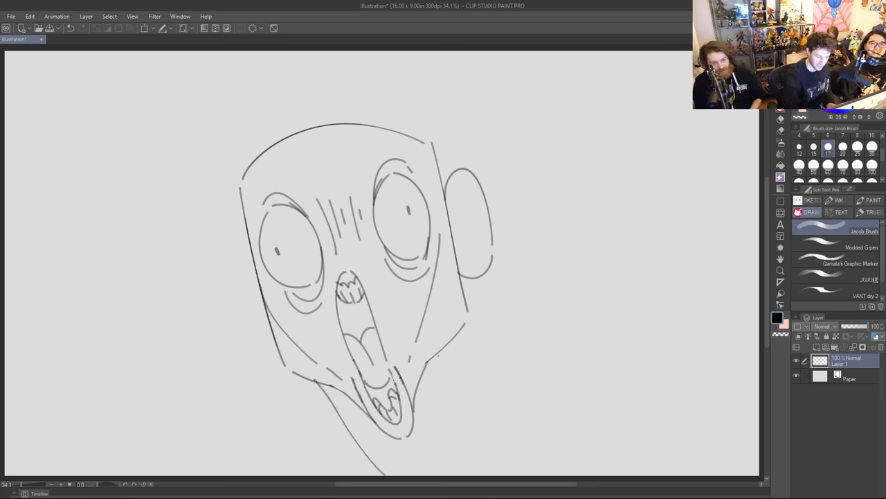
{"action": "left_click_drag", "start_coordinate": [441, 351], "coordinate": [475, 438]}
{"action": "left_click_drag", "start_coordinate": [345, 423], "coordinate": [317, 475]}
{"action": "left_click_drag", "start_coordinate": [463, 419], "coordinate": [593, 475]}
{"action": "key", "text": "ctrl+z"}
{"action": "left_click_drag", "start_coordinate": [462, 418], "coordinate": [590, 476]}
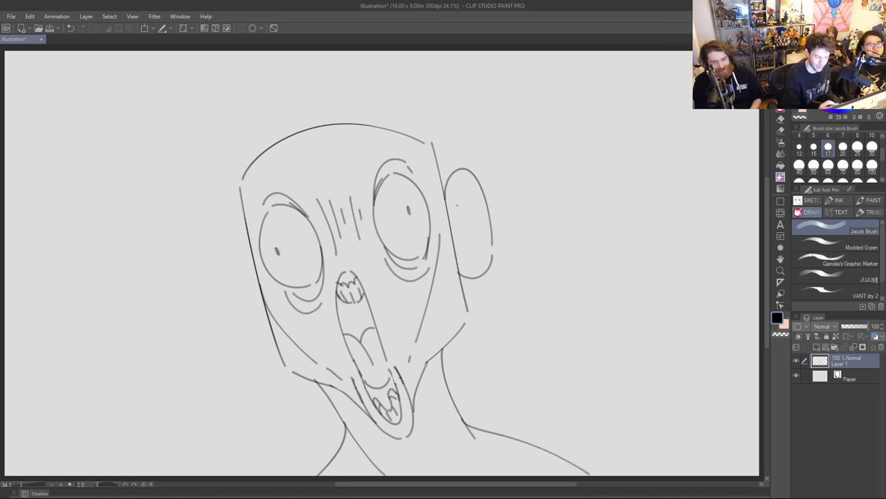
Add an inner oval to the ear and a wavy brow line with curved wrinkles across the forehead.
{"action": "mouse_move", "coordinate": [453, 227]}
{"action": "left_mouse_down"}
{"action": "mouse_move", "coordinate": [477, 236]}
{"action": "mouse_move", "coordinate": [477, 225]}
{"action": "mouse_move", "coordinate": [455, 255]}
{"action": "left_mouse_up"}
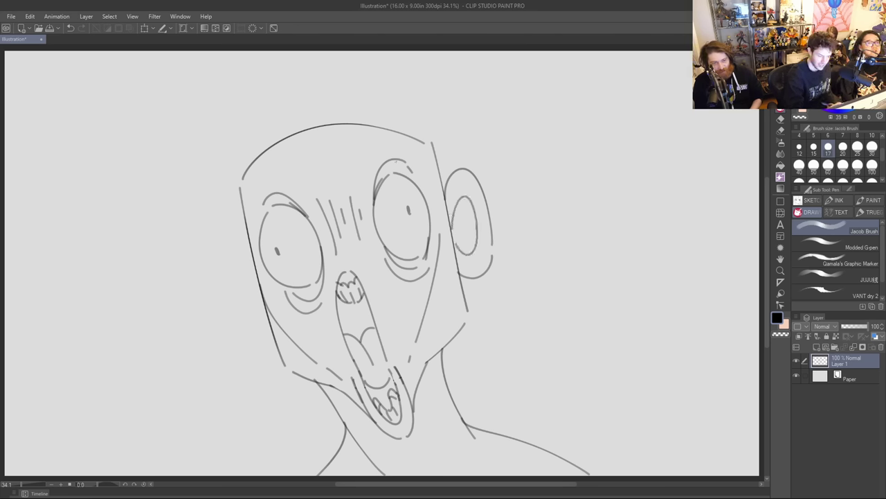
{"action": "mouse_move", "coordinate": [245, 175]}
{"action": "left_mouse_down"}
{"action": "mouse_move", "coordinate": [332, 182]}
{"action": "mouse_move", "coordinate": [375, 129]}
{"action": "mouse_move", "coordinate": [389, 128]}
{"action": "mouse_move", "coordinate": [380, 125]}
{"action": "mouse_move", "coordinate": [422, 142]}
{"action": "left_mouse_up"}
{"action": "mouse_move", "coordinate": [307, 155]}
{"action": "left_mouse_down"}
{"action": "mouse_move", "coordinate": [353, 140]}
{"action": "mouse_move", "coordinate": [345, 151]}
{"action": "mouse_move", "coordinate": [338, 141]}
{"action": "left_mouse_up"}
{"action": "key", "text": "ctrl+z"}
Rework the right cheek line into a straighter diagonal toward the mouth and trim its upper end with the Eraser.
{"action": "key", "text": "e"}
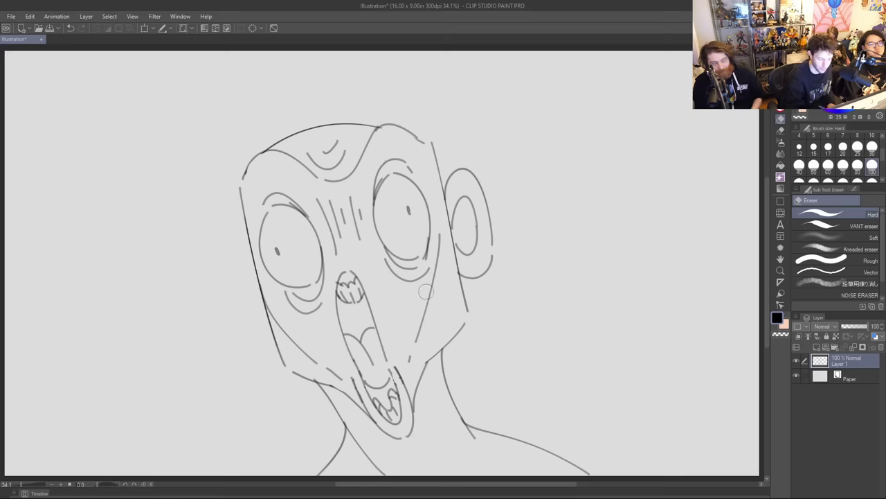
{"action": "left_click_drag", "start_coordinate": [432, 268], "coordinate": [426, 299]}
{"action": "key", "text": "p"}
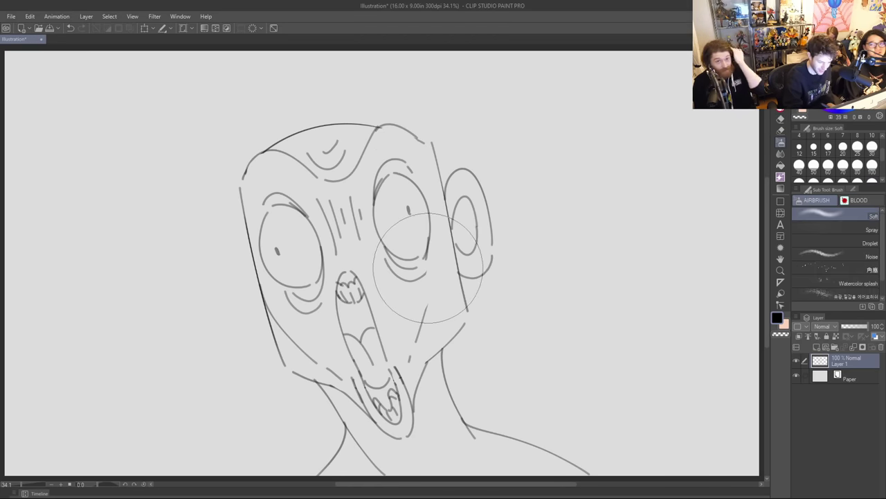
{"action": "key", "text": "p"}
{"action": "left_click_drag", "start_coordinate": [435, 244], "coordinate": [425, 314]}
{"action": "key", "text": "ctrl+z"}
{"action": "key", "text": "ctrl+z"}
{"action": "left_click_drag", "start_coordinate": [441, 261], "coordinate": [422, 322]}
{"action": "key", "text": "ctrl+z"}
{"action": "left_click_drag", "start_coordinate": [442, 261], "coordinate": [417, 330]}
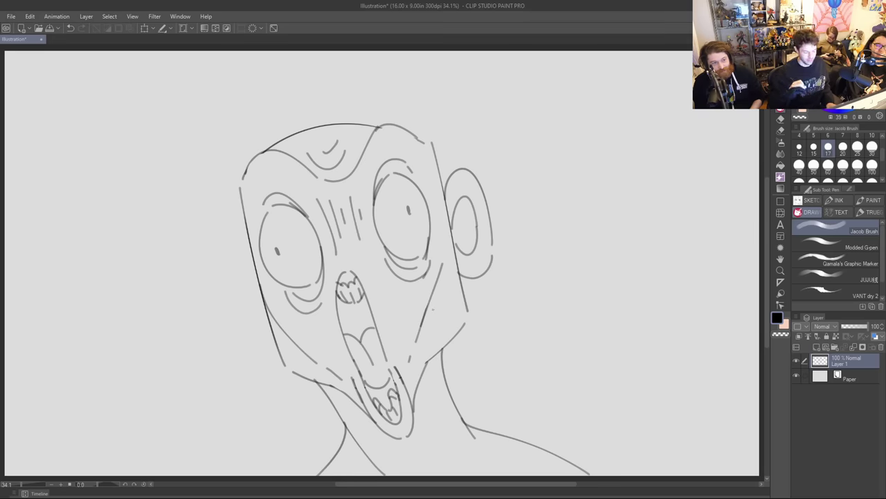
{"action": "key", "text": "e"}
{"action": "left_click_drag", "start_coordinate": [443, 258], "coordinate": [434, 320]}
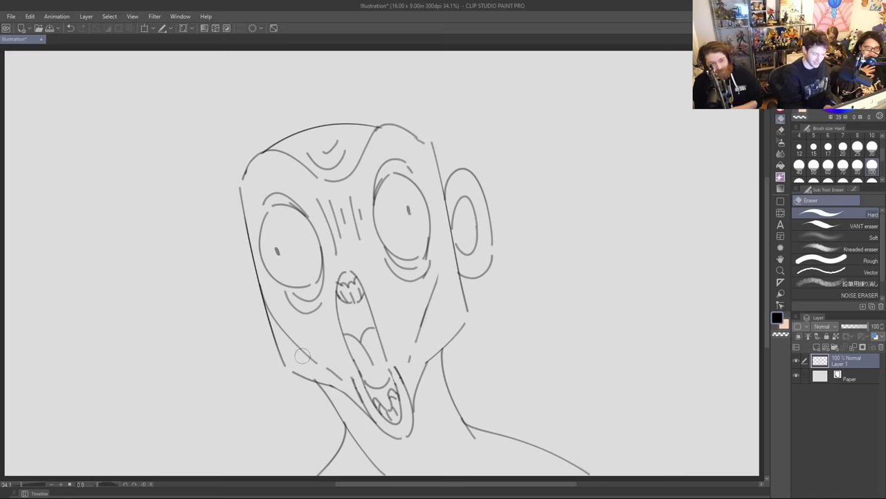
Draw two long raised arms with open-fingered hands, one on each side of the head, running off the canvas's lower edge.
{"action": "key", "text": "p"}
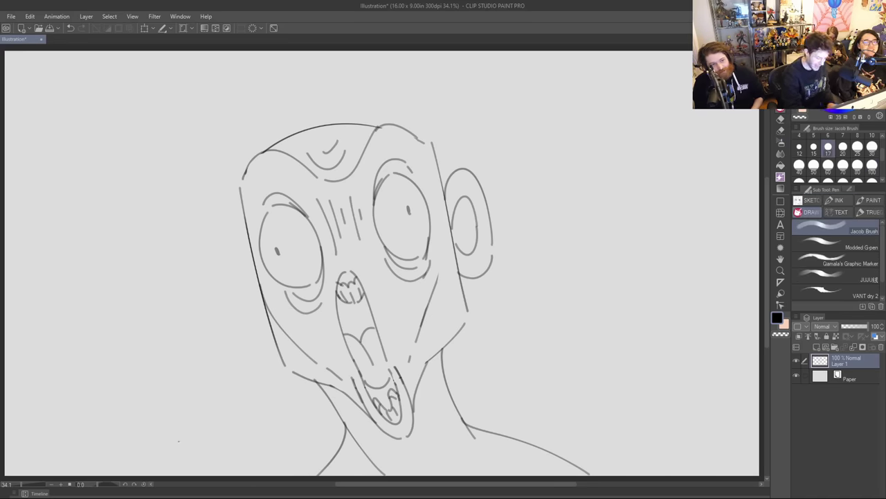
{"action": "mouse_move", "coordinate": [189, 471]}
{"action": "left_mouse_down"}
{"action": "mouse_move", "coordinate": [139, 333]}
{"action": "mouse_move", "coordinate": [128, 246]}
{"action": "mouse_move", "coordinate": [145, 291]}
{"action": "mouse_move", "coordinate": [146, 259]}
{"action": "mouse_move", "coordinate": [155, 289]}
{"action": "mouse_move", "coordinate": [149, 255]}
{"action": "mouse_move", "coordinate": [161, 279]}
{"action": "mouse_move", "coordinate": [156, 255]}
{"action": "mouse_move", "coordinate": [166, 284]}
{"action": "left_mouse_up"}
{"action": "left_click_drag", "start_coordinate": [166, 266], "coordinate": [239, 475]}
{"action": "mouse_move", "coordinate": [640, 472]}
{"action": "left_mouse_down"}
{"action": "mouse_move", "coordinate": [620, 390]}
{"action": "mouse_move", "coordinate": [525, 205]}
{"action": "mouse_move", "coordinate": [541, 208]}
{"action": "mouse_move", "coordinate": [526, 167]}
{"action": "mouse_move", "coordinate": [539, 194]}
{"action": "left_mouse_up"}
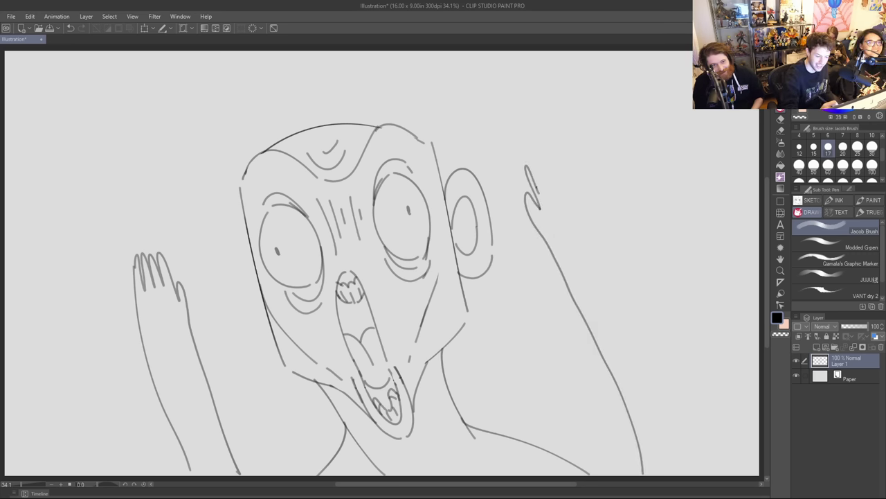
{"action": "left_click_drag", "start_coordinate": [530, 162], "coordinate": [541, 194]}
{"action": "left_click_drag", "start_coordinate": [535, 159], "coordinate": [546, 187]}
{"action": "mouse_move", "coordinate": [548, 155]}
{"action": "left_mouse_down"}
{"action": "mouse_move", "coordinate": [645, 341]}
{"action": "mouse_move", "coordinate": [683, 473]}
{"action": "left_mouse_up"}
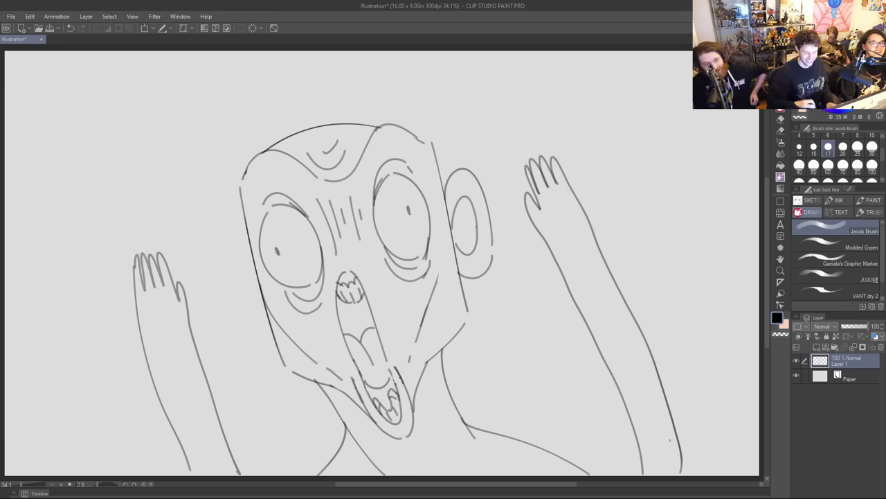
Add curved fold lines on the neck below the jaw and spiky burst outlines around the head and raised arms.
{"action": "mouse_move", "coordinate": [348, 407]}
{"action": "left_mouse_down"}
{"action": "mouse_move", "coordinate": [431, 468]}
{"action": "mouse_move", "coordinate": [439, 463]}
{"action": "left_mouse_up"}
{"action": "left_click_drag", "start_coordinate": [426, 400], "coordinate": [435, 438]}
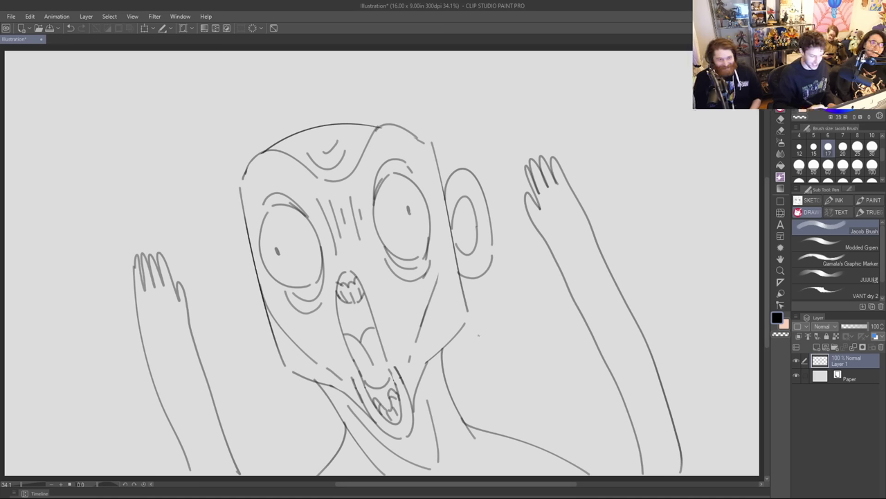
{"action": "mouse_move", "coordinate": [97, 238]}
{"action": "left_mouse_down"}
{"action": "mouse_move", "coordinate": [43, 153]}
{"action": "mouse_move", "coordinate": [114, 91]}
{"action": "mouse_move", "coordinate": [196, 121]}
{"action": "left_mouse_up"}
{"action": "mouse_move", "coordinate": [455, 71]}
{"action": "left_mouse_down"}
{"action": "mouse_move", "coordinate": [541, 101]}
{"action": "mouse_move", "coordinate": [588, 102]}
{"action": "mouse_move", "coordinate": [652, 154]}
{"action": "mouse_move", "coordinate": [622, 205]}
{"action": "left_mouse_up"}
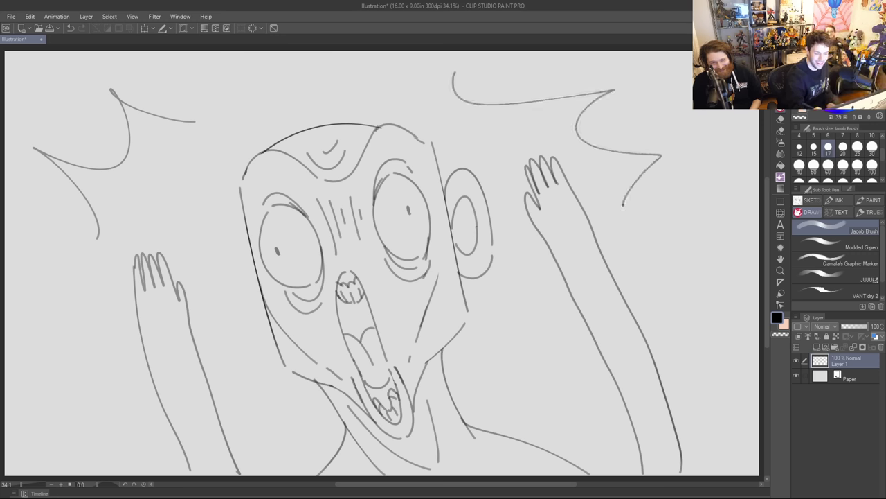
{"action": "left_click_drag", "start_coordinate": [71, 341], "coordinate": [126, 463]}
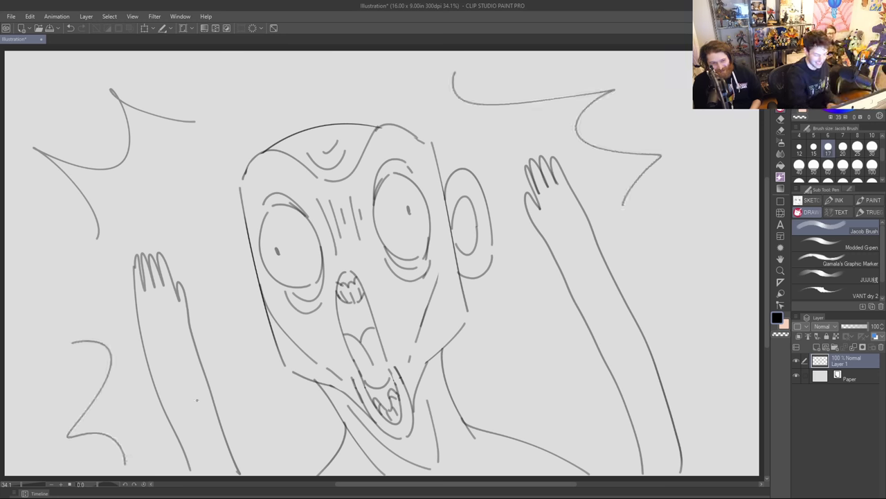
{"action": "left_click_drag", "start_coordinate": [568, 447], "coordinate": [570, 373]}
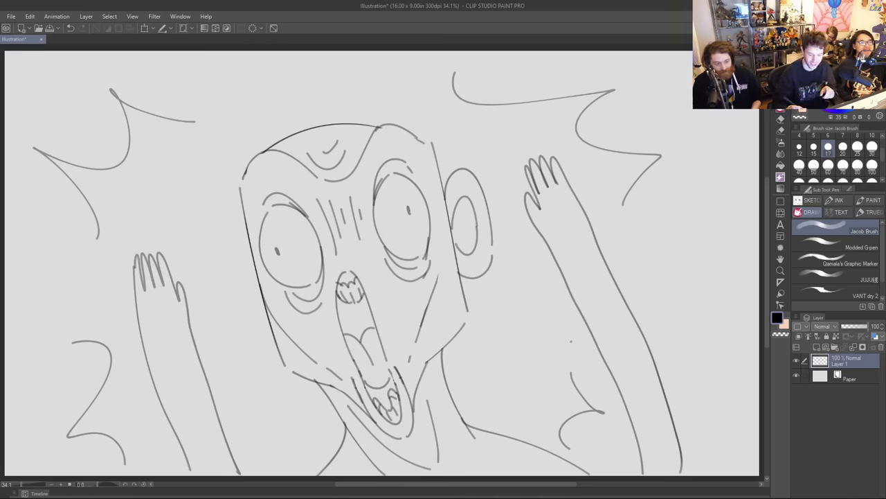
Hide Layer 1, create a new layer, and draw a small upright oval head near the canvas centre.
{"action": "left_click", "coordinate": [797, 361]}
{"action": "left_click", "coordinate": [816, 347]}
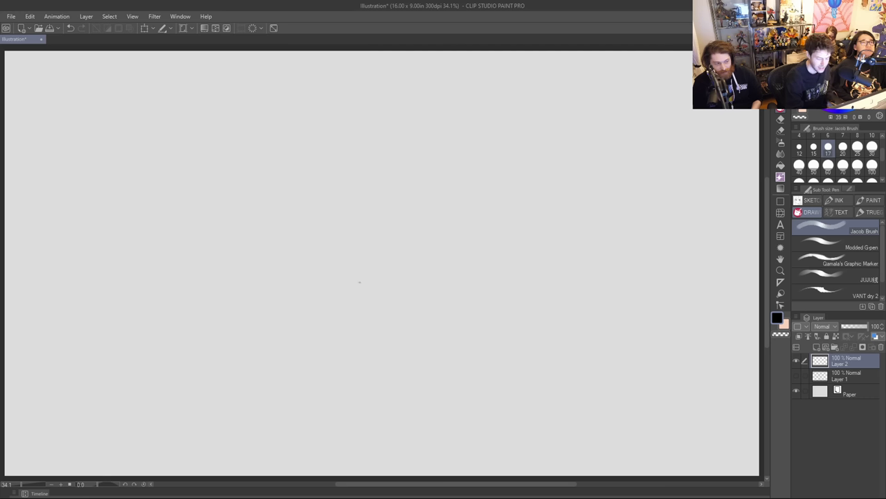
{"action": "mouse_move", "coordinate": [372, 269]}
{"action": "left_mouse_down"}
{"action": "mouse_move", "coordinate": [321, 202]}
{"action": "mouse_move", "coordinate": [355, 199]}
{"action": "mouse_move", "coordinate": [334, 182]}
{"action": "mouse_move", "coordinate": [390, 231]}
{"action": "left_mouse_up"}
{"action": "key", "text": "ctrl+z"}
{"action": "mouse_move", "coordinate": [326, 195]}
{"action": "left_mouse_down"}
{"action": "mouse_move", "coordinate": [392, 226]}
{"action": "mouse_move", "coordinate": [379, 267]}
{"action": "left_mouse_up"}
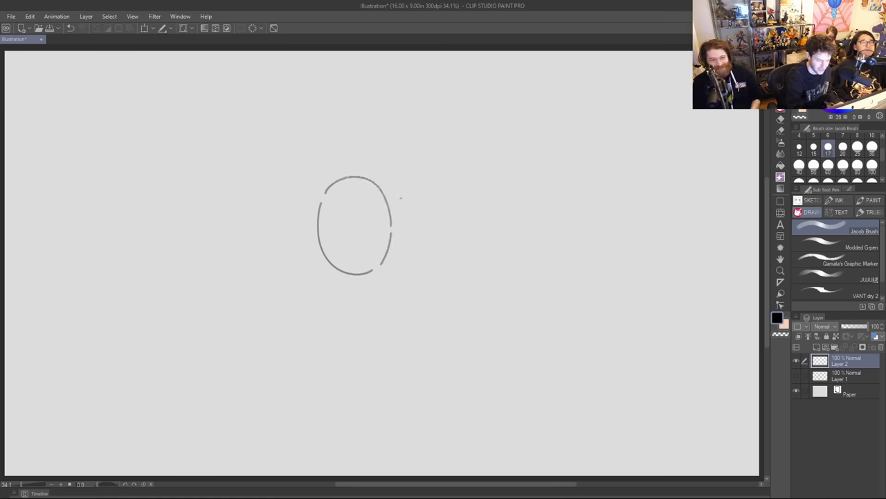
Draw a simple face inside the oval with two short vertical eyes, a lopsided smile and curved worried eyebrows.
{"action": "left_click_drag", "start_coordinate": [333, 210], "coordinate": [333, 219]}
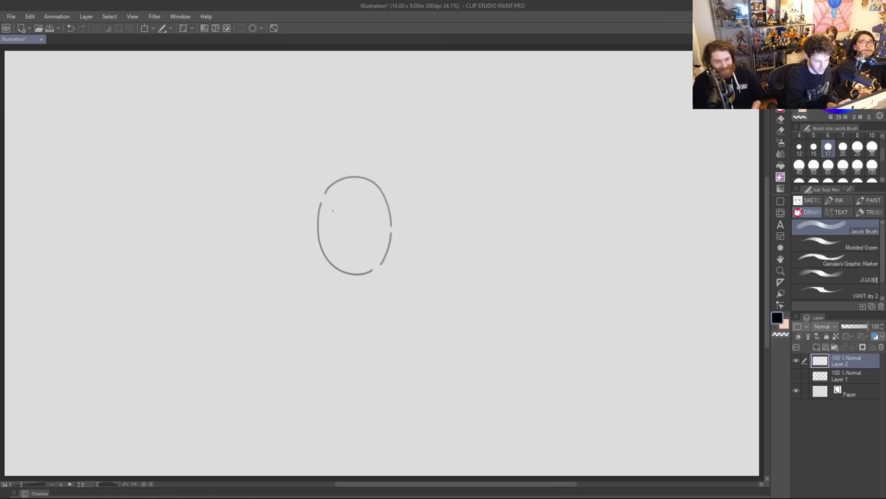
{"action": "key", "text": "ctrl+z"}
{"action": "mouse_move", "coordinate": [337, 216]}
{"action": "left_mouse_down"}
{"action": "mouse_move", "coordinate": [336, 224]}
{"action": "mouse_move", "coordinate": [367, 224]}
{"action": "left_mouse_up"}
{"action": "key", "text": "ctrl+z"}
{"action": "key", "text": "ctrl+z"}
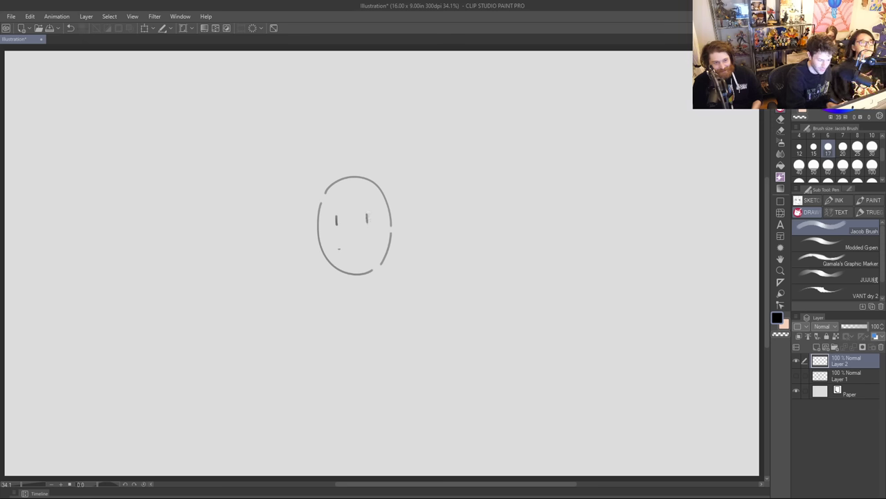
{"action": "mouse_move", "coordinate": [343, 246]}
{"action": "left_mouse_down"}
{"action": "mouse_move", "coordinate": [360, 248]}
{"action": "mouse_move", "coordinate": [371, 237]}
{"action": "left_mouse_up"}
{"action": "mouse_move", "coordinate": [359, 206]}
{"action": "left_mouse_down"}
{"action": "mouse_move", "coordinate": [371, 201]}
{"action": "mouse_move", "coordinate": [364, 208]}
{"action": "mouse_move", "coordinate": [372, 208]}
{"action": "mouse_move", "coordinate": [343, 205]}
{"action": "left_mouse_up"}
{"action": "key", "text": "ctrl+z"}
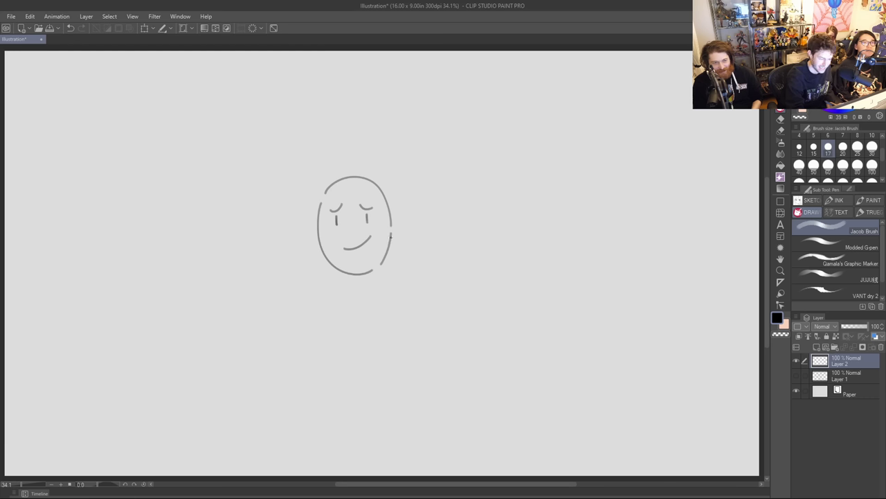
Add a small two-lobed shape beside the lower cheek and draw rounded shoulder lines on both sides below the head.
{"action": "mouse_move", "coordinate": [391, 235]}
{"action": "left_mouse_down"}
{"action": "mouse_move", "coordinate": [406, 256]}
{"action": "mouse_move", "coordinate": [387, 261]}
{"action": "left_mouse_up"}
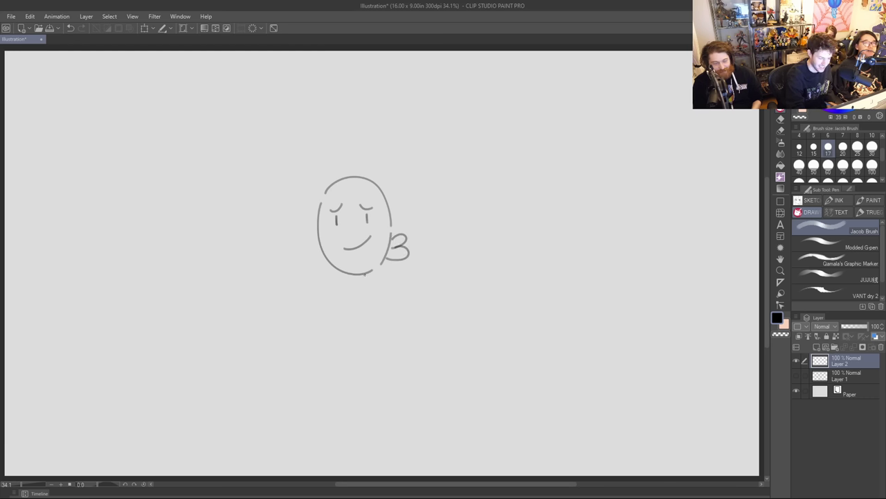
{"action": "left_click_drag", "start_coordinate": [338, 269], "coordinate": [319, 305]}
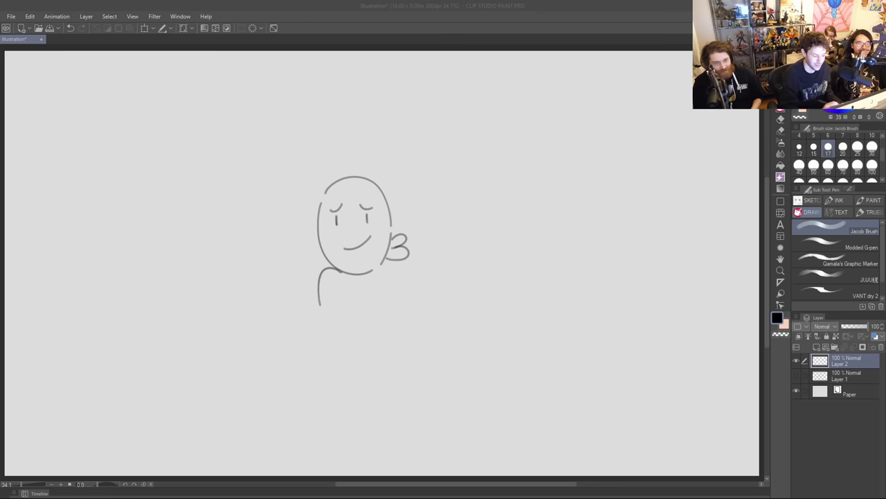
{"action": "mouse_move", "coordinate": [378, 273]}
{"action": "left_mouse_down"}
{"action": "mouse_move", "coordinate": [382, 268]}
{"action": "mouse_move", "coordinate": [397, 280]}
{"action": "mouse_move", "coordinate": [403, 298]}
{"action": "left_mouse_up"}
{"action": "key", "text": "ctrl+z"}
{"action": "key", "text": "ctrl+z"}
{"action": "mouse_move", "coordinate": [375, 271]}
{"action": "left_mouse_down"}
{"action": "mouse_move", "coordinate": [400, 273]}
{"action": "mouse_move", "coordinate": [408, 311]}
{"action": "left_mouse_up"}
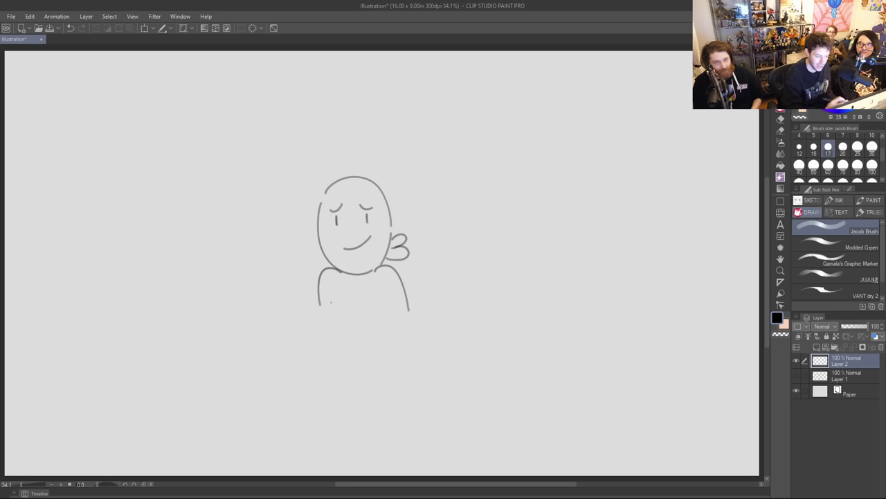
Draw both arms bent outward at the elbows in a shrug, with open hands and short rounded fingers.
{"action": "left_click_drag", "start_coordinate": [384, 300], "coordinate": [429, 317]}
{"action": "key", "text": "ctrl+z"}
{"action": "mouse_move", "coordinate": [384, 297]}
{"action": "left_mouse_down"}
{"action": "mouse_move", "coordinate": [390, 318]}
{"action": "mouse_move", "coordinate": [433, 311]}
{"action": "mouse_move", "coordinate": [425, 292]}
{"action": "mouse_move", "coordinate": [438, 289]}
{"action": "left_mouse_up"}
{"action": "mouse_move", "coordinate": [319, 300]}
{"action": "left_mouse_down"}
{"action": "mouse_move", "coordinate": [338, 341]}
{"action": "mouse_move", "coordinate": [316, 342]}
{"action": "mouse_move", "coordinate": [296, 327]}
{"action": "left_mouse_up"}
{"action": "mouse_move", "coordinate": [435, 290]}
{"action": "left_mouse_down"}
{"action": "mouse_move", "coordinate": [445, 310]}
{"action": "mouse_move", "coordinate": [436, 293]}
{"action": "mouse_move", "coordinate": [431, 314]}
{"action": "mouse_move", "coordinate": [455, 295]}
{"action": "left_mouse_up"}
{"action": "key", "text": "ctrl+z"}
{"action": "key", "text": "ctrl+z"}
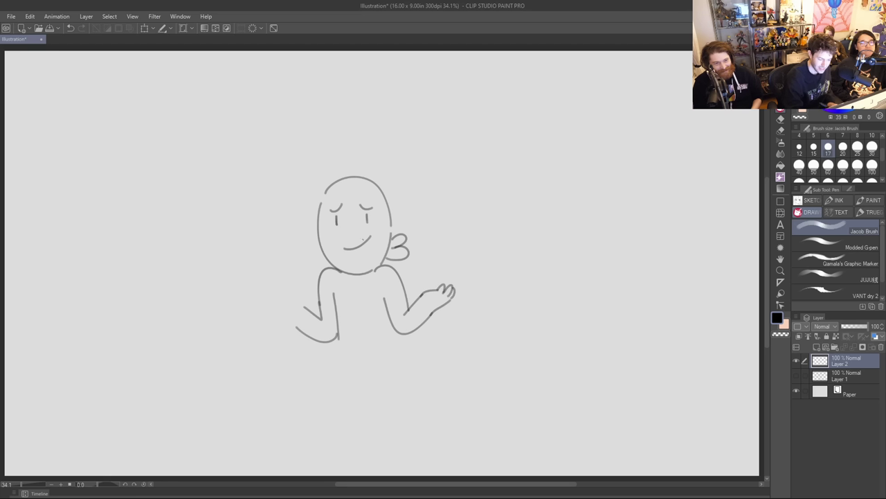
{"action": "mouse_move", "coordinate": [273, 304]}
{"action": "left_mouse_down"}
{"action": "mouse_move", "coordinate": [292, 322]}
{"action": "mouse_move", "coordinate": [305, 308]}
{"action": "mouse_move", "coordinate": [277, 286]}
{"action": "mouse_move", "coordinate": [275, 309]}
{"action": "left_mouse_up"}
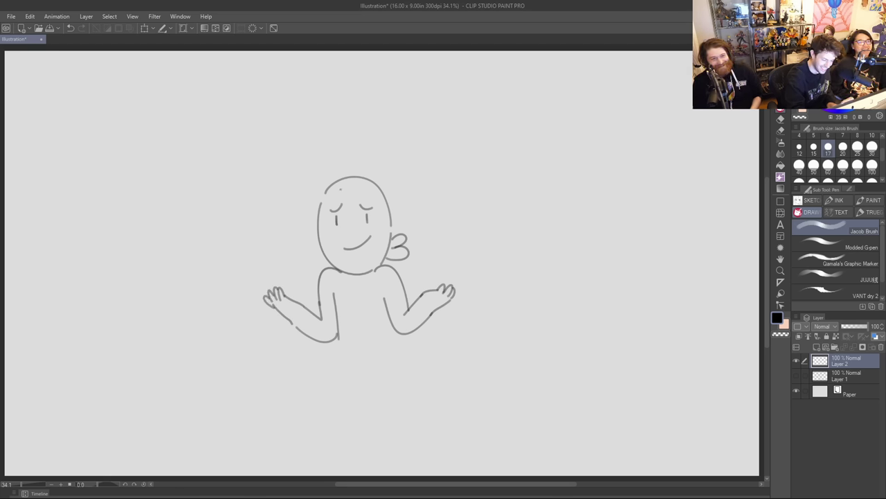
Extend both sides of the torso downward from below the elbows with nearly straight lines.
{"action": "left_click_drag", "start_coordinate": [336, 320], "coordinate": [333, 379]}
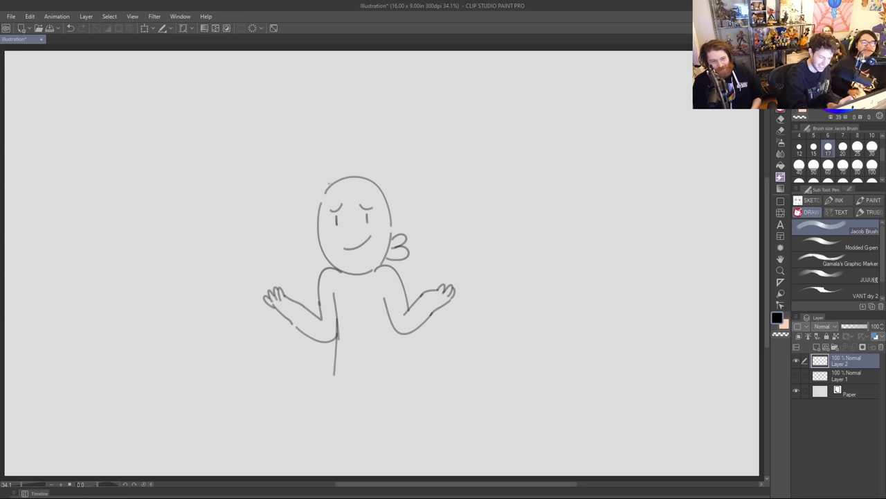
{"action": "left_click_drag", "start_coordinate": [396, 334], "coordinate": [398, 369]}
{"action": "key", "text": "ctrl+z"}
{"action": "left_click_drag", "start_coordinate": [399, 333], "coordinate": [403, 367]}
{"action": "key", "text": "ctrl+z"}
{"action": "left_click_drag", "start_coordinate": [399, 334], "coordinate": [402, 371]}
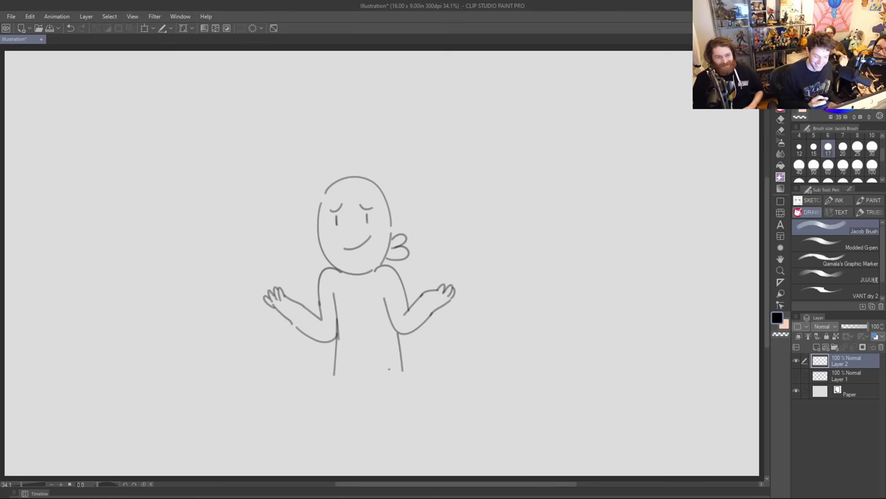
Move the whole shrugging figure up and slightly right to make room for legs.
{"action": "key", "text": "k"}
{"action": "left_click_drag", "start_coordinate": [408, 291], "coordinate": [424, 254]}
{"action": "key", "text": "p"}
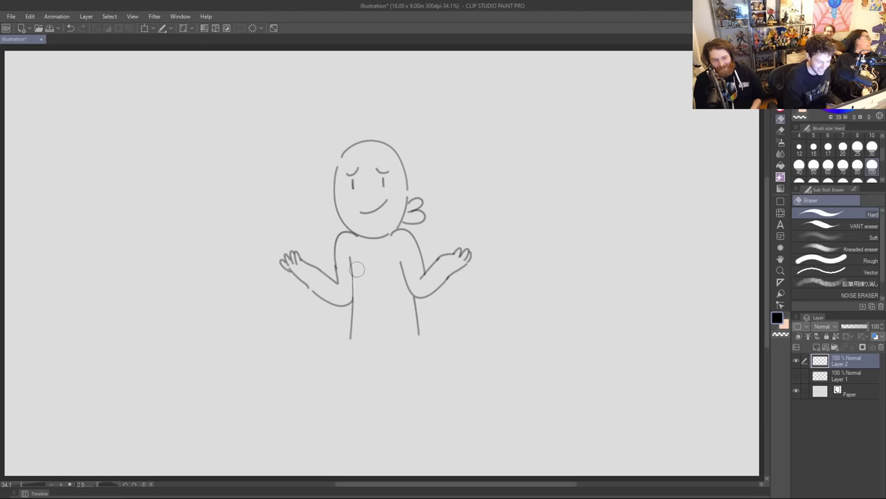
Draw the figure's leg on the left side with an outer line, an inner line and a small foot.
{"action": "left_click_drag", "start_coordinate": [351, 326], "coordinate": [350, 358]}
{"action": "key", "text": "ctrl+z"}
{"action": "left_click_drag", "start_coordinate": [351, 327], "coordinate": [357, 383]}
{"action": "key", "text": "ctrl+z"}
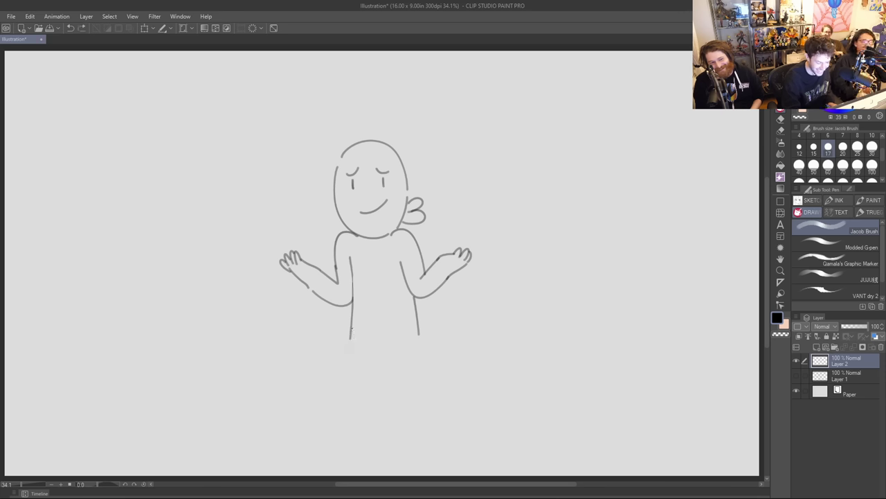
{"action": "left_click_drag", "start_coordinate": [351, 322], "coordinate": [353, 379]}
{"action": "mouse_move", "coordinate": [380, 323]}
{"action": "left_mouse_down"}
{"action": "mouse_move", "coordinate": [380, 378]}
{"action": "mouse_move", "coordinate": [350, 398]}
{"action": "mouse_move", "coordinate": [383, 395]}
{"action": "mouse_move", "coordinate": [371, 398]}
{"action": "left_mouse_up"}
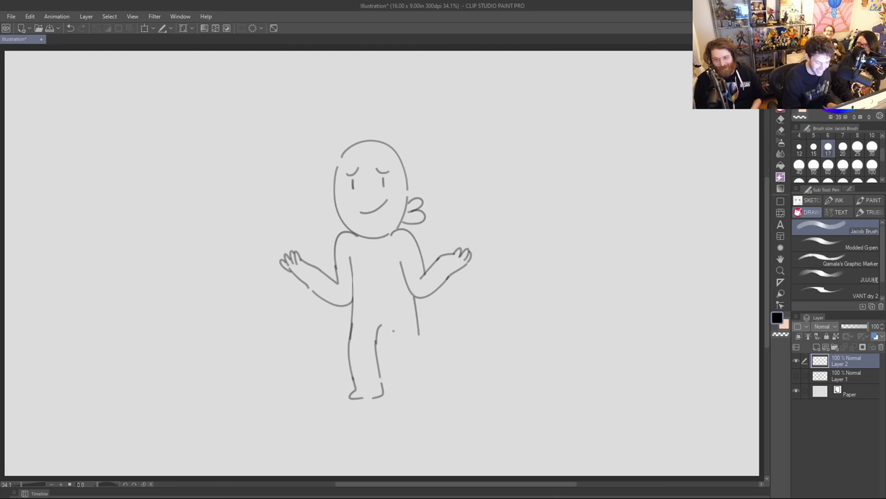
Draw the second leg with its inner and outer lines, joining the crotch curve and ending in a small foot.
{"action": "left_click_drag", "start_coordinate": [381, 323], "coordinate": [402, 389]}
{"action": "key", "text": "ctrl+z"}
{"action": "left_click_drag", "start_coordinate": [393, 345], "coordinate": [403, 384]}
{"action": "key", "text": "ctrl+z"}
{"action": "left_click_drag", "start_coordinate": [393, 344], "coordinate": [402, 380]}
{"action": "left_click_drag", "start_coordinate": [421, 347], "coordinate": [426, 376]}
{"action": "key", "text": "ctrl+z"}
{"action": "left_click_drag", "start_coordinate": [421, 339], "coordinate": [436, 397]}
{"action": "left_click_drag", "start_coordinate": [402, 386], "coordinate": [433, 397]}
Erase the head outline beside the two-lobed shape and redraw that side of the face down to the shoulder.
{"action": "key", "text": "e"}
{"action": "left_click_drag", "start_coordinate": [406, 207], "coordinate": [402, 219]}
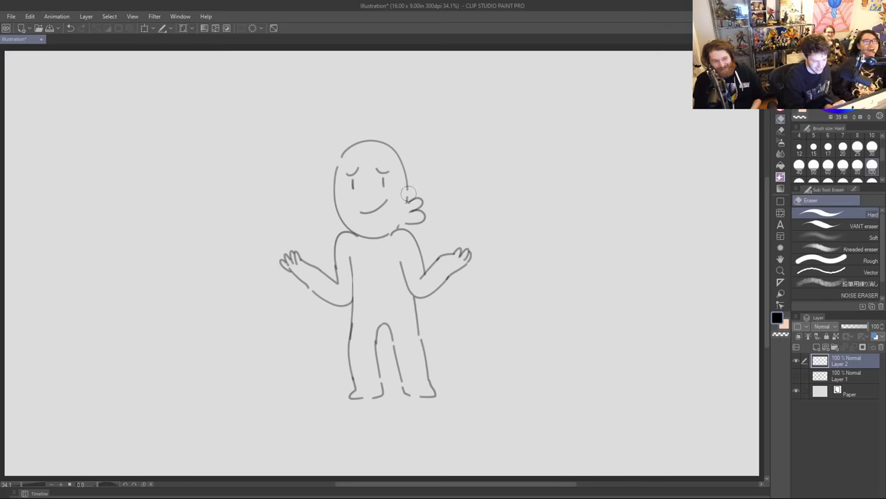
{"action": "key", "text": "p"}
{"action": "left_click_drag", "start_coordinate": [407, 185], "coordinate": [399, 228]}
{"action": "key", "text": "ctrl+z"}
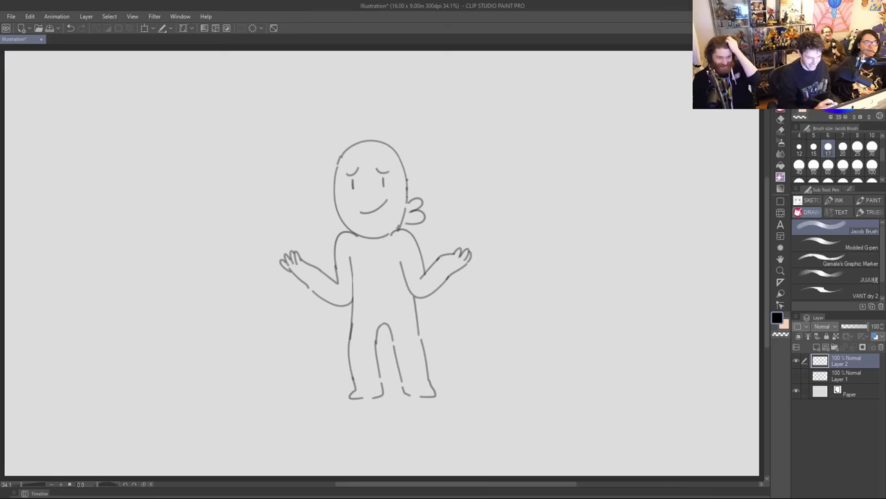
Lasso the facial features, shift them slightly down and left within the head, and deselect them.
{"action": "left_click", "coordinate": [781, 128]}
{"action": "mouse_move", "coordinate": [380, 221]}
{"action": "left_mouse_down"}
{"action": "mouse_move", "coordinate": [349, 207]}
{"action": "mouse_move", "coordinate": [343, 171]}
{"action": "mouse_move", "coordinate": [363, 157]}
{"action": "mouse_move", "coordinate": [392, 160]}
{"action": "mouse_move", "coordinate": [402, 201]}
{"action": "left_mouse_up"}
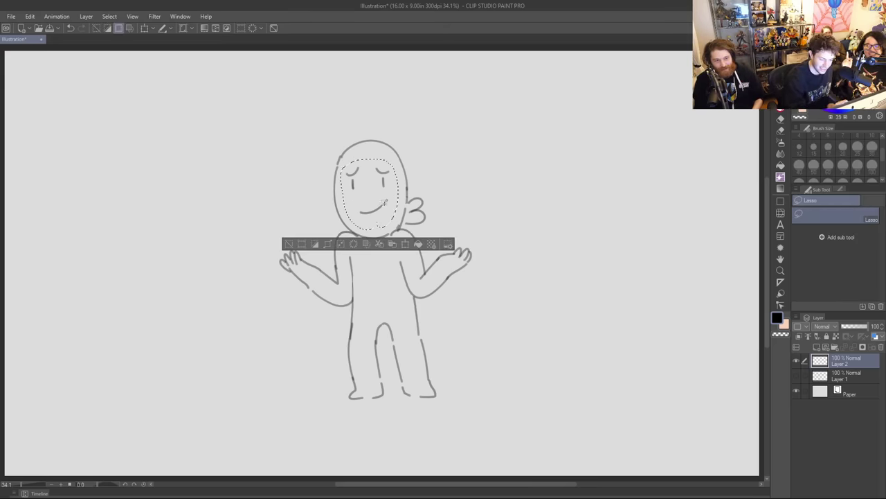
{"action": "left_click", "coordinate": [406, 243]}
{"action": "left_click_drag", "start_coordinate": [369, 158], "coordinate": [381, 176]}
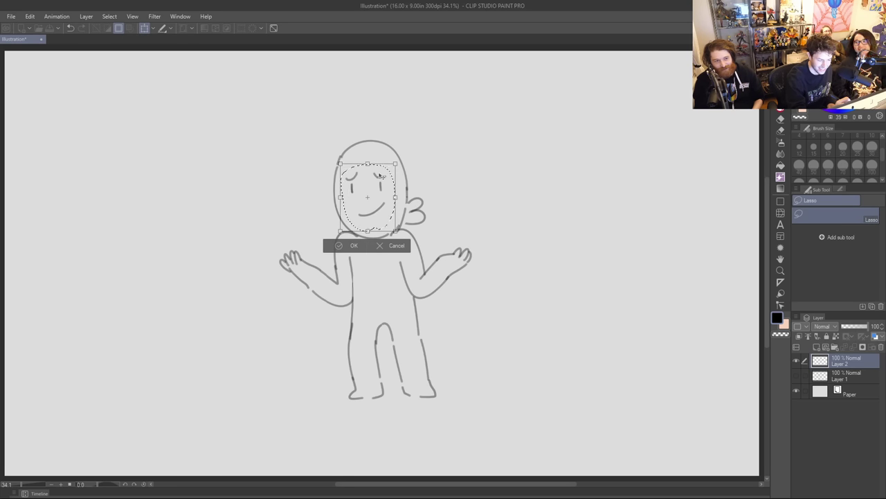
{"action": "left_click", "coordinate": [346, 246]}
{"action": "left_click", "coordinate": [288, 248]}
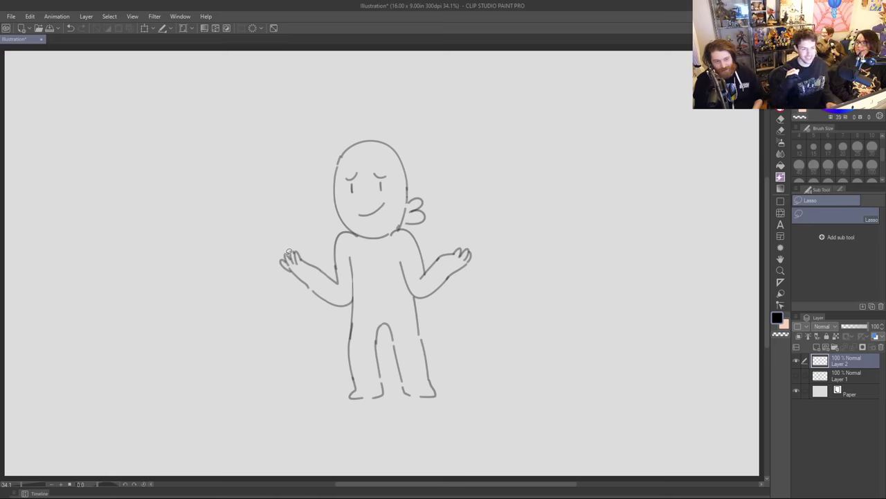
Trim the head outline where it meets the two-lobed shape with the Eraser.
{"action": "key", "text": "e"}
{"action": "left_click_drag", "start_coordinate": [405, 207], "coordinate": [398, 226]}
{"action": "key", "text": "ctrl+z"}
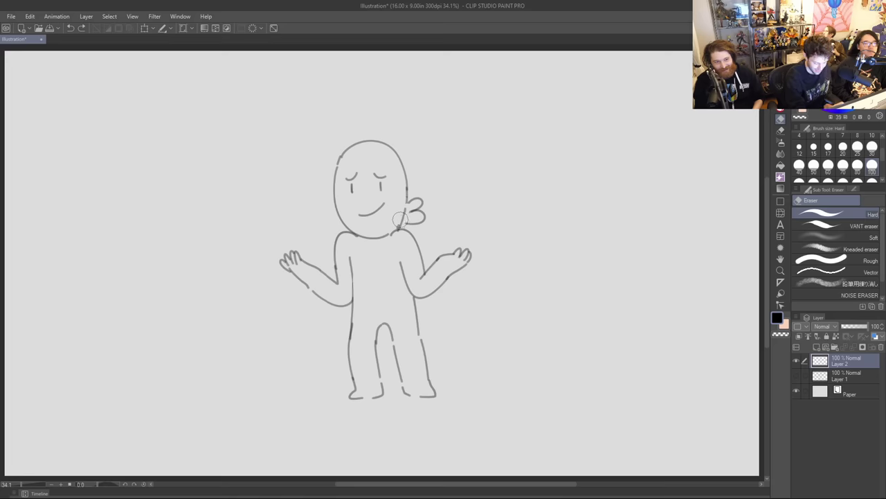
{"action": "mouse_move", "coordinate": [401, 217]}
{"action": "left_mouse_down"}
{"action": "mouse_move", "coordinate": [401, 226]}
{"action": "mouse_move", "coordinate": [407, 210]}
{"action": "left_mouse_up"}
{"action": "key", "text": "p"}
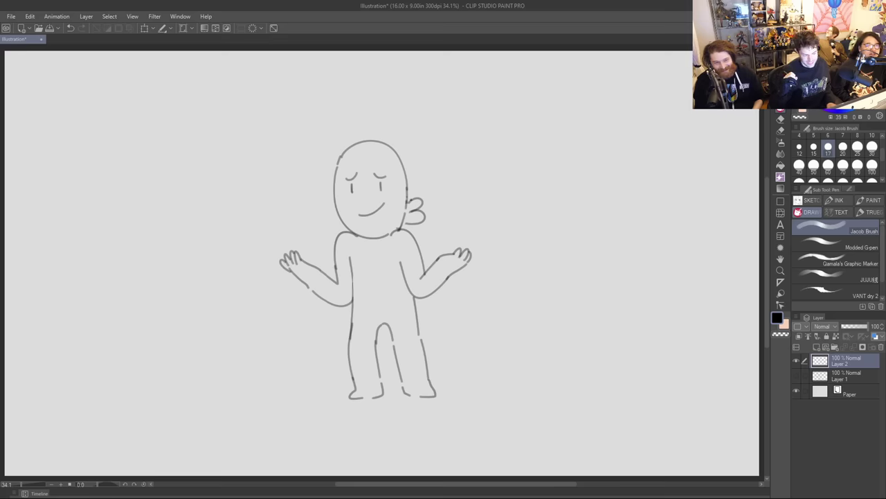
Erase the chin line between the shoulders and redraw it as a short, slightly lower stroke.
{"action": "key", "text": "e"}
{"action": "left_click_drag", "start_coordinate": [363, 236], "coordinate": [385, 236]}
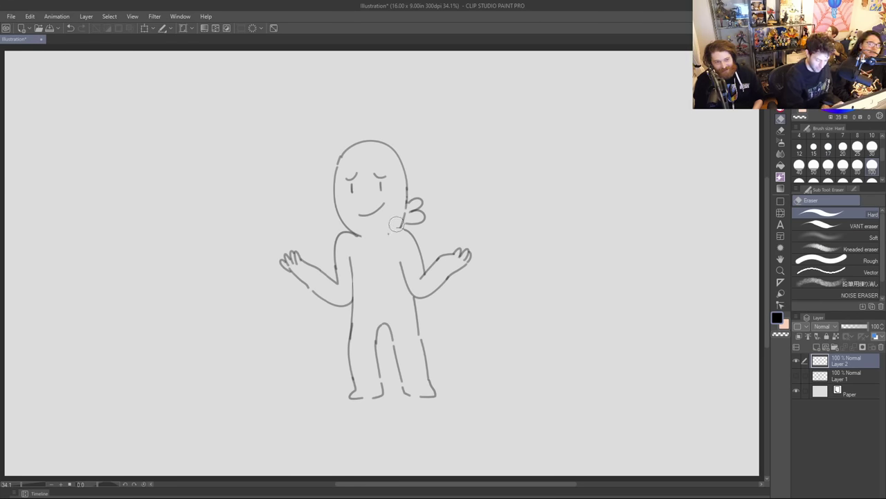
{"action": "key", "text": "p"}
{"action": "mouse_move", "coordinate": [389, 237]}
{"action": "left_mouse_down"}
{"action": "mouse_move", "coordinate": [401, 227]}
{"action": "mouse_move", "coordinate": [366, 237]}
{"action": "left_mouse_up"}
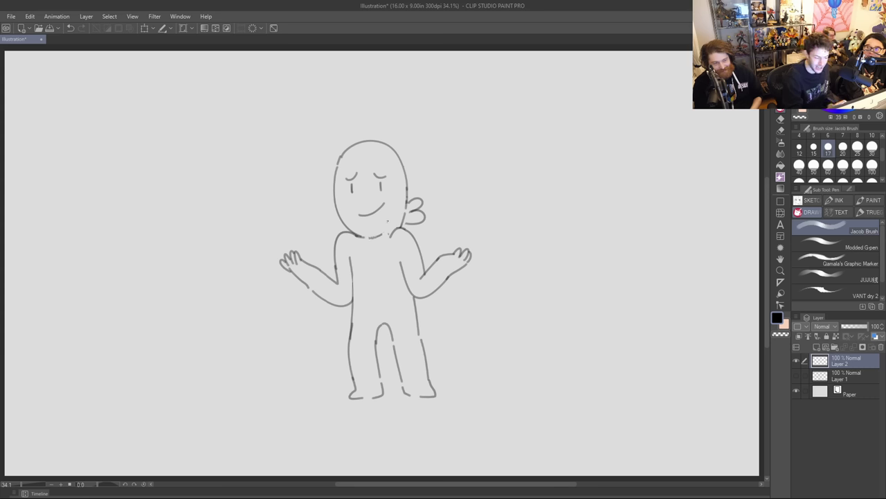
{"action": "left_click_drag", "start_coordinate": [374, 239], "coordinate": [382, 239]}
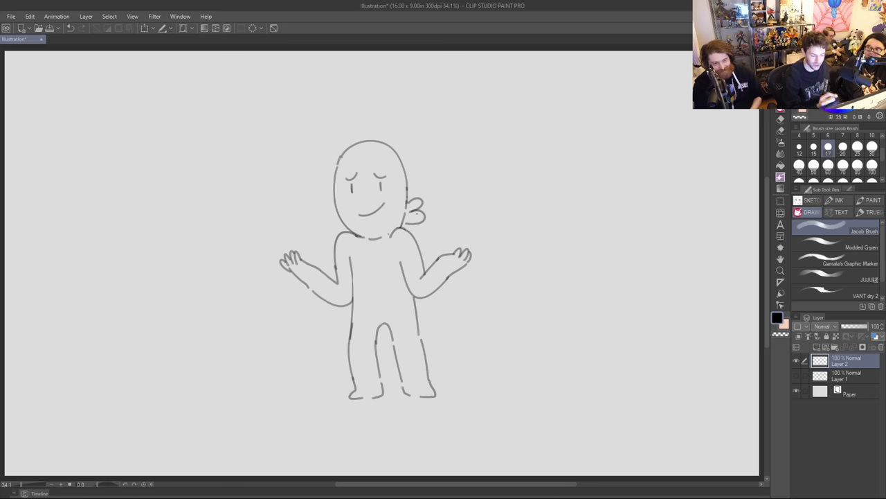
Retrace the head outline along the upper forehead curve and the side above the two-lobed shape.
{"action": "left_click_drag", "start_coordinate": [337, 166], "coordinate": [358, 142]}
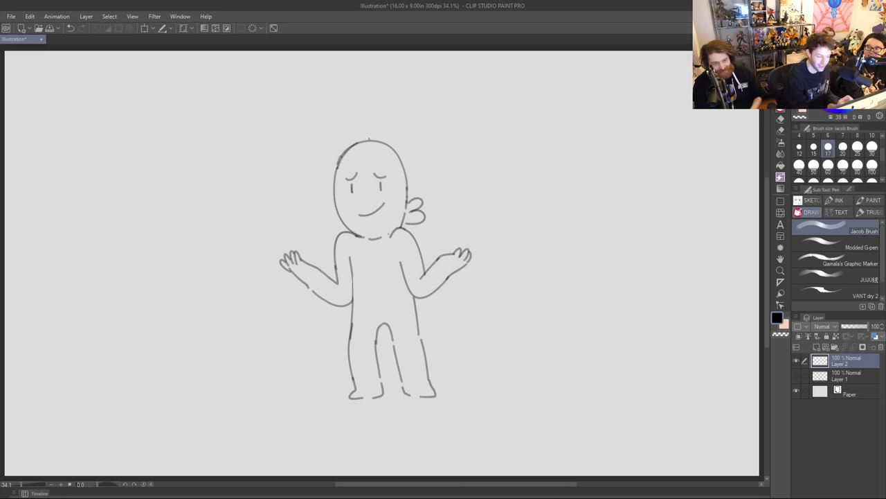
{"action": "left_click_drag", "start_coordinate": [404, 173], "coordinate": [406, 198]}
{"action": "key", "text": "ctrl+z"}
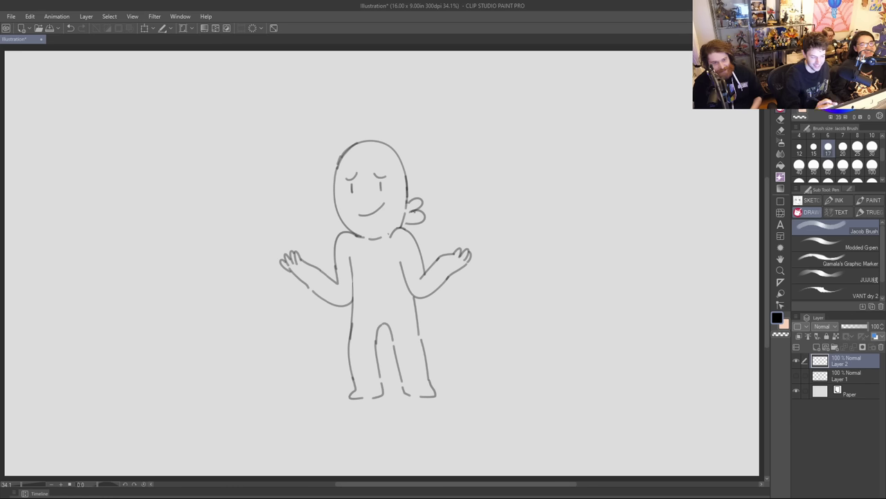
{"action": "mouse_move", "coordinate": [260, 195]}
{"action": "left_mouse_down"}
{"action": "mouse_move", "coordinate": [245, 194]}
{"action": "mouse_move", "coordinate": [233, 105]}
{"action": "left_mouse_up"}
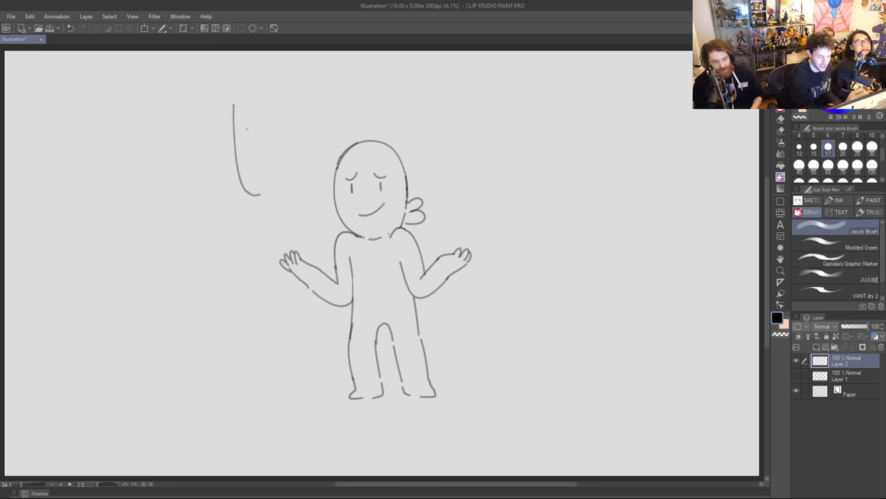
{"action": "key", "text": "ctrl+z"}
{"action": "mouse_move", "coordinate": [272, 187]}
{"action": "left_mouse_down"}
{"action": "mouse_move", "coordinate": [248, 161]}
{"action": "mouse_move", "coordinate": [243, 129]}
{"action": "left_mouse_up"}
{"action": "key", "text": "ctrl+z"}
{"action": "mouse_move", "coordinate": [271, 179]}
{"action": "left_mouse_down"}
{"action": "mouse_move", "coordinate": [240, 139]}
{"action": "mouse_move", "coordinate": [248, 113]}
{"action": "mouse_move", "coordinate": [282, 144]}
{"action": "left_mouse_up"}
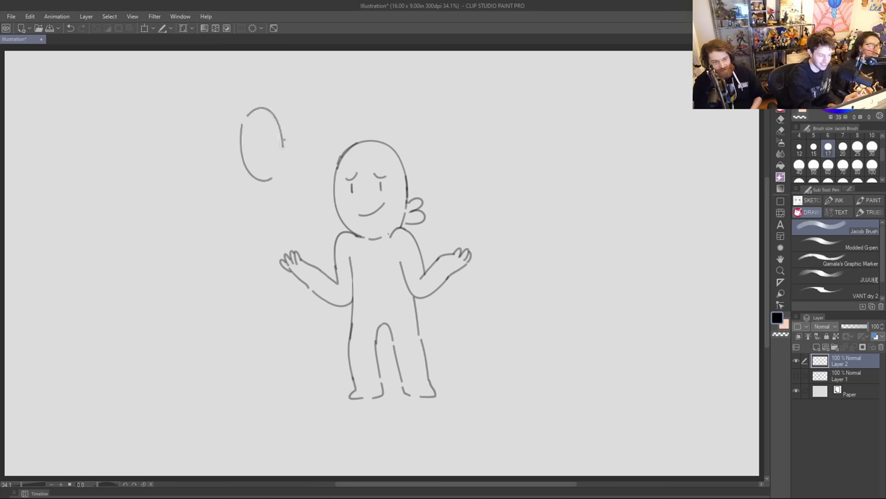
{"action": "key", "text": "ctrl+z"}
{"action": "mouse_move", "coordinate": [271, 181]}
{"action": "left_mouse_down"}
{"action": "mouse_move", "coordinate": [259, 183]}
{"action": "mouse_move", "coordinate": [238, 129]}
{"action": "left_mouse_up"}
{"action": "key", "text": "ctrl+z"}
Sketch a second, smaller oval head up and left of the shrugging figure, with dot eyes and a wide-open screaming mouth.
{"action": "mouse_move", "coordinate": [272, 178]}
{"action": "left_mouse_down"}
{"action": "mouse_move", "coordinate": [243, 115]}
{"action": "mouse_move", "coordinate": [250, 107]}
{"action": "mouse_move", "coordinate": [285, 148]}
{"action": "mouse_move", "coordinate": [274, 179]}
{"action": "left_mouse_up"}
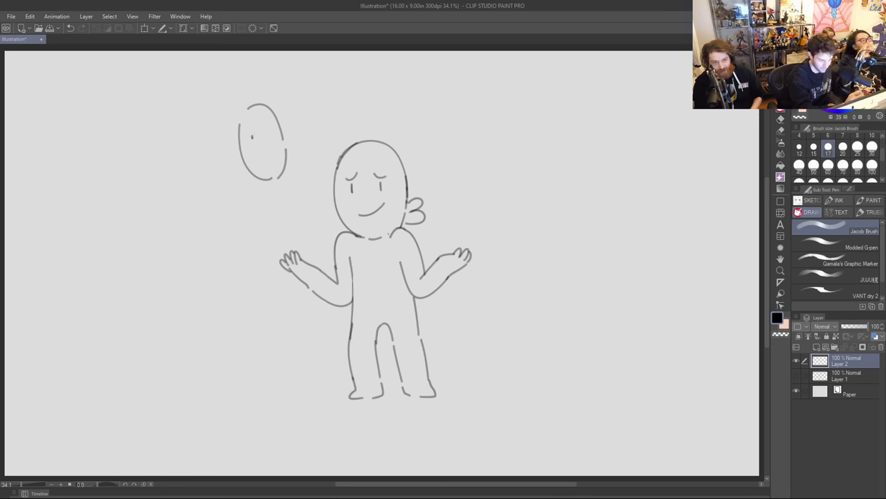
{"action": "mouse_move", "coordinate": [275, 164]}
{"action": "left_mouse_down"}
{"action": "mouse_move", "coordinate": [269, 169]}
{"action": "mouse_move", "coordinate": [267, 145]}
{"action": "mouse_move", "coordinate": [260, 161]}
{"action": "mouse_move", "coordinate": [277, 164]}
{"action": "mouse_move", "coordinate": [267, 150]}
{"action": "left_mouse_up"}
{"action": "key", "text": "ctrl+z"}
{"action": "left_click_drag", "start_coordinate": [266, 142], "coordinate": [271, 165]}
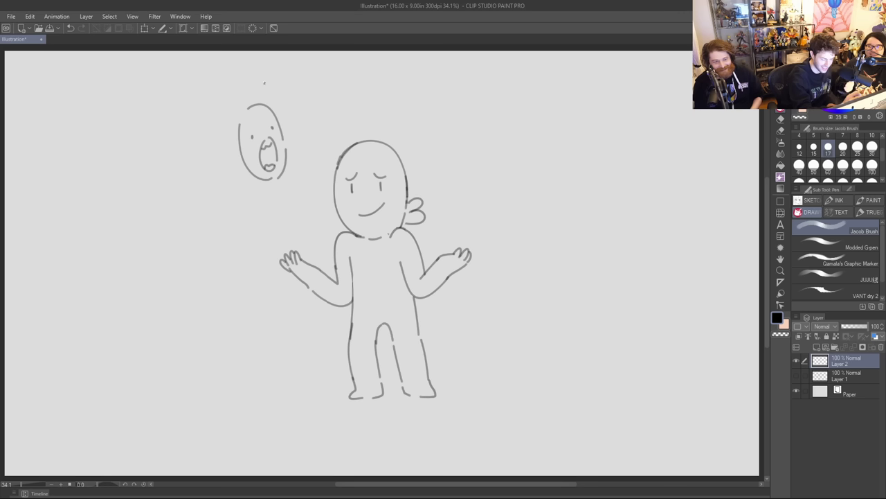
Draw a tall, flat-topped hair shape rising from the screaming head and erase the old curve of the head's top.
{"action": "mouse_move", "coordinate": [233, 128]}
{"action": "left_mouse_down"}
{"action": "mouse_move", "coordinate": [219, 78]}
{"action": "mouse_move", "coordinate": [264, 67]}
{"action": "mouse_move", "coordinate": [279, 131]}
{"action": "left_mouse_up"}
{"action": "key", "text": "ctrl+z"}
{"action": "key", "text": "ctrl+z"}
{"action": "mouse_move", "coordinate": [266, 68]}
{"action": "left_mouse_down"}
{"action": "mouse_move", "coordinate": [278, 121]}
{"action": "mouse_move", "coordinate": [244, 138]}
{"action": "mouse_move", "coordinate": [241, 122]}
{"action": "mouse_move", "coordinate": [258, 108]}
{"action": "mouse_move", "coordinate": [269, 114]}
{"action": "mouse_move", "coordinate": [257, 71]}
{"action": "mouse_move", "coordinate": [263, 107]}
{"action": "mouse_move", "coordinate": [282, 131]}
{"action": "left_mouse_up"}
{"action": "key", "text": "e"}
{"action": "key", "text": "p"}
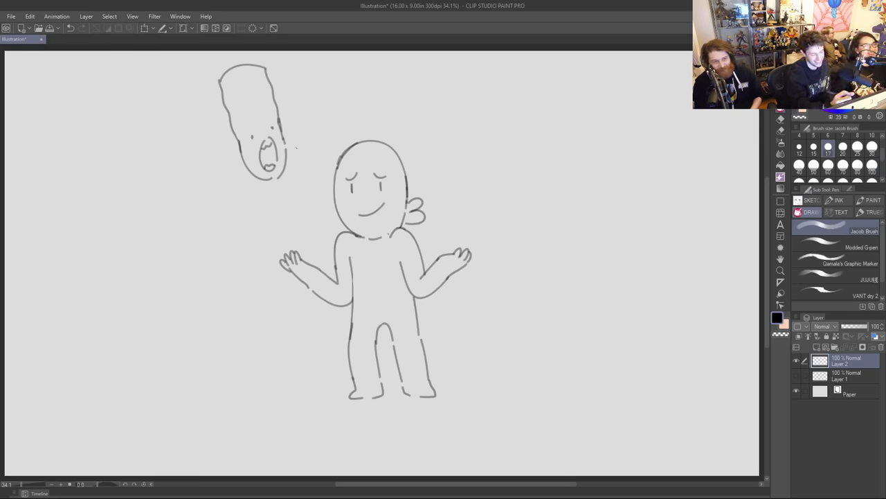
Draw the screaming figure's neck, the upper lines of both outstretched arms, and a forearm with hand emerging above the shrugging figure's head.
{"action": "left_click_drag", "start_coordinate": [257, 176], "coordinate": [264, 198]}
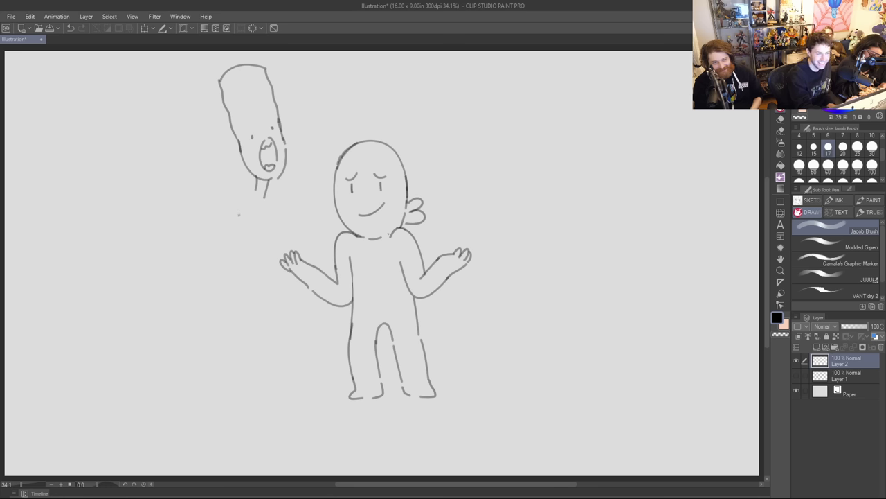
{"action": "mouse_move", "coordinate": [255, 189]}
{"action": "left_mouse_down"}
{"action": "mouse_move", "coordinate": [213, 194]}
{"action": "mouse_move", "coordinate": [305, 184]}
{"action": "mouse_move", "coordinate": [392, 93]}
{"action": "left_mouse_up"}
{"action": "key", "text": "ctrl+z"}
{"action": "key", "text": "ctrl+z"}
{"action": "key", "text": "ctrl+z"}
{"action": "left_click_drag", "start_coordinate": [266, 192], "coordinate": [326, 177]}
{"action": "mouse_move", "coordinate": [367, 135]}
{"action": "left_mouse_down"}
{"action": "mouse_move", "coordinate": [406, 97]}
{"action": "mouse_move", "coordinate": [399, 106]}
{"action": "mouse_move", "coordinate": [407, 113]}
{"action": "mouse_move", "coordinate": [390, 110]}
{"action": "mouse_move", "coordinate": [399, 108]}
{"action": "mouse_move", "coordinate": [380, 140]}
{"action": "left_mouse_up"}
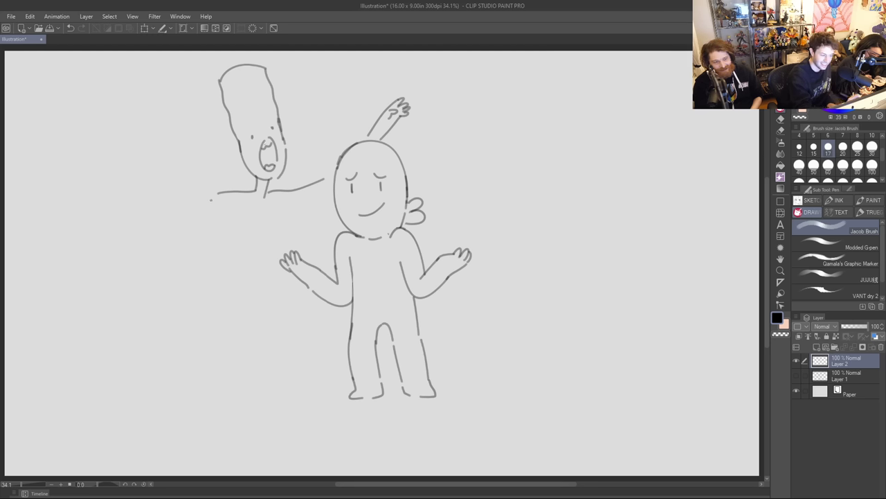
{"action": "mouse_move", "coordinate": [215, 195]}
{"action": "left_mouse_down"}
{"action": "mouse_move", "coordinate": [160, 188]}
{"action": "mouse_move", "coordinate": [126, 168]}
{"action": "left_mouse_up"}
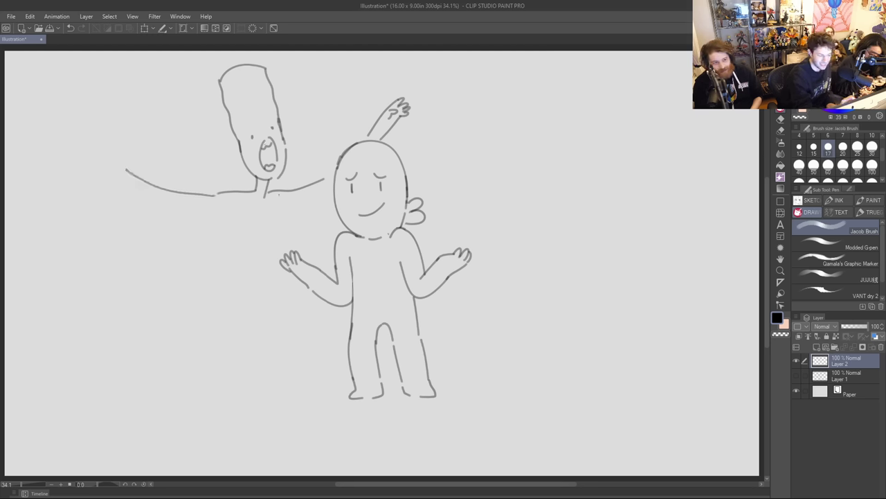
Draw the screaming figure's narrow torso sides and two wide-spread legs with feet.
{"action": "left_click_drag", "start_coordinate": [237, 214], "coordinate": [227, 292]}
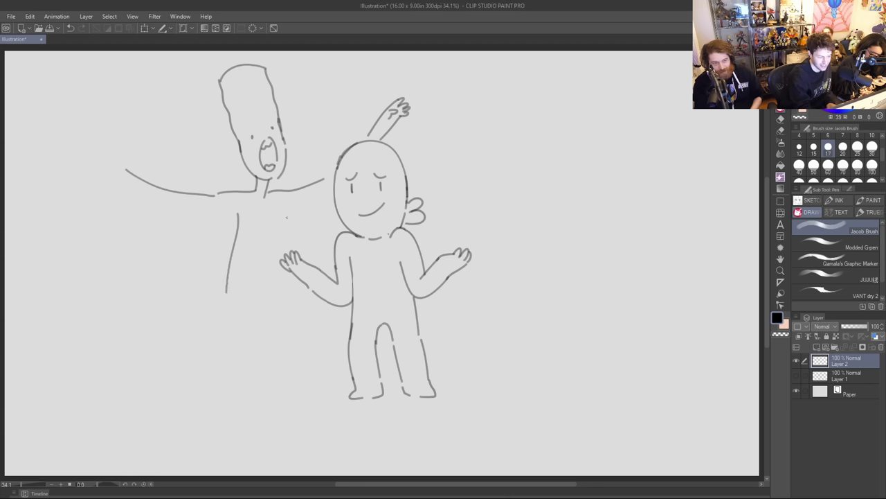
{"action": "left_click_drag", "start_coordinate": [279, 213], "coordinate": [273, 274]}
{"action": "key", "text": "ctrl+z"}
{"action": "key", "text": "ctrl+z"}
{"action": "mouse_move", "coordinate": [279, 213]}
{"action": "left_mouse_down"}
{"action": "mouse_move", "coordinate": [272, 261]}
{"action": "mouse_move", "coordinate": [282, 284]}
{"action": "mouse_move", "coordinate": [274, 284]}
{"action": "mouse_move", "coordinate": [312, 357]}
{"action": "left_mouse_up"}
{"action": "mouse_move", "coordinate": [249, 298]}
{"action": "left_mouse_down"}
{"action": "mouse_move", "coordinate": [280, 321]}
{"action": "mouse_move", "coordinate": [302, 403]}
{"action": "left_mouse_up"}
{"action": "mouse_move", "coordinate": [311, 355]}
{"action": "left_mouse_down"}
{"action": "mouse_move", "coordinate": [325, 406]}
{"action": "mouse_move", "coordinate": [311, 406]}
{"action": "left_mouse_up"}
{"action": "left_click_drag", "start_coordinate": [251, 300], "coordinate": [232, 325]}
{"action": "left_click_drag", "start_coordinate": [229, 290], "coordinate": [207, 379]}
{"action": "mouse_move", "coordinate": [234, 325]}
{"action": "left_mouse_down"}
{"action": "mouse_move", "coordinate": [221, 395]}
{"action": "mouse_move", "coordinate": [207, 383]}
{"action": "mouse_move", "coordinate": [194, 404]}
{"action": "mouse_move", "coordinate": [221, 394]}
{"action": "left_mouse_up"}
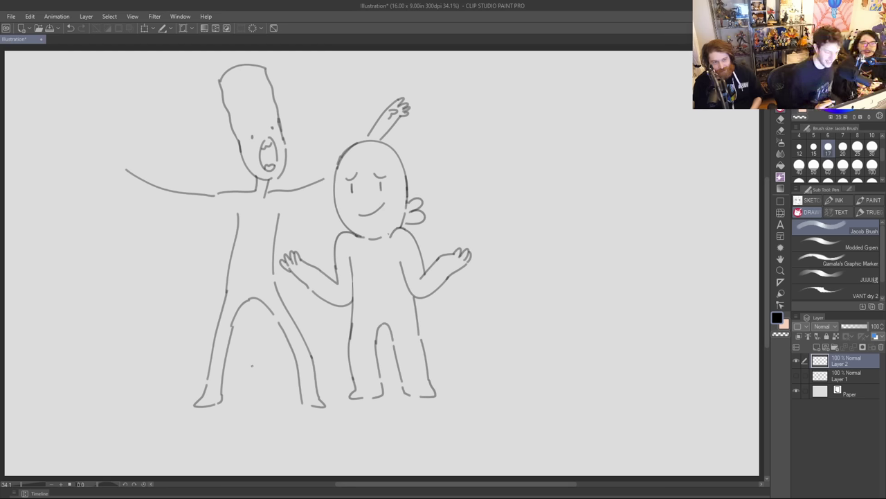
Draw the undersides of the screaming figure's outstretched arms and add an open hand to the free one.
{"action": "left_click_drag", "start_coordinate": [280, 211], "coordinate": [333, 184]}
{"action": "key", "text": "ctrl+z"}
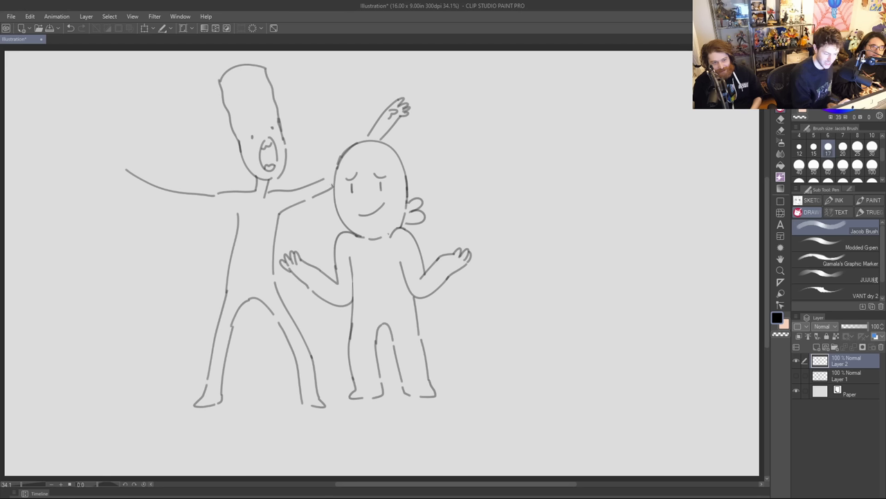
{"action": "left_click_drag", "start_coordinate": [238, 214], "coordinate": [171, 209]}
{"action": "key", "text": "ctrl+z"}
{"action": "mouse_move", "coordinate": [238, 214]}
{"action": "left_mouse_down"}
{"action": "mouse_move", "coordinate": [166, 193]}
{"action": "mouse_move", "coordinate": [190, 207]}
{"action": "mouse_move", "coordinate": [173, 205]}
{"action": "mouse_move", "coordinate": [114, 175]}
{"action": "left_mouse_up"}
{"action": "key", "text": "ctrl+z"}
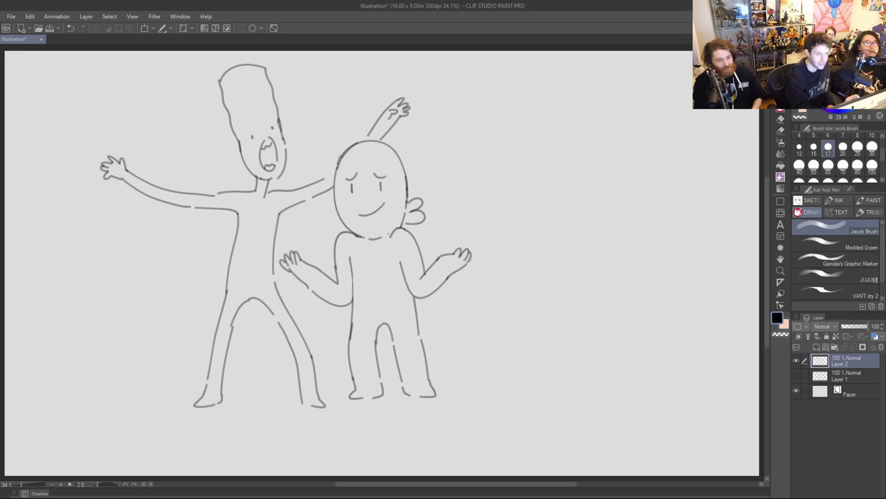
Clean up the screaming figure's neck and extend its arm and raised forearm lines to meet the shrugging figure's head.
{"action": "key", "text": "e"}
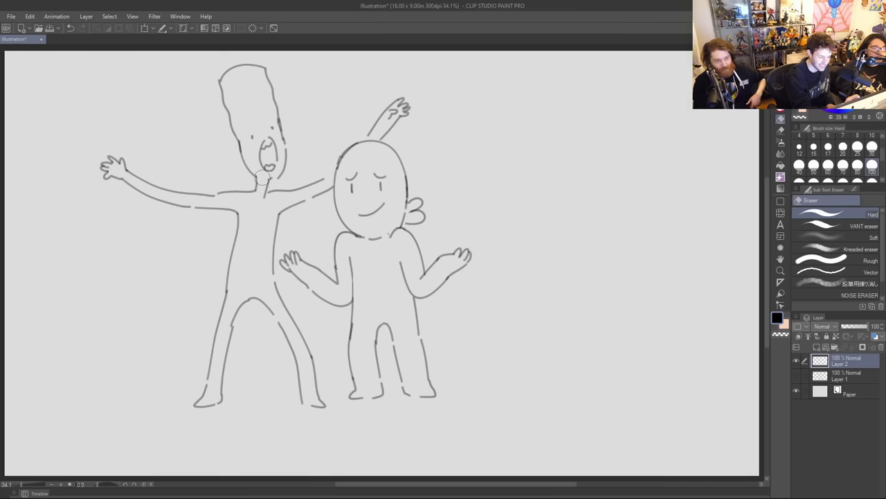
{"action": "key", "text": "p"}
{"action": "left_click_drag", "start_coordinate": [266, 186], "coordinate": [270, 178]}
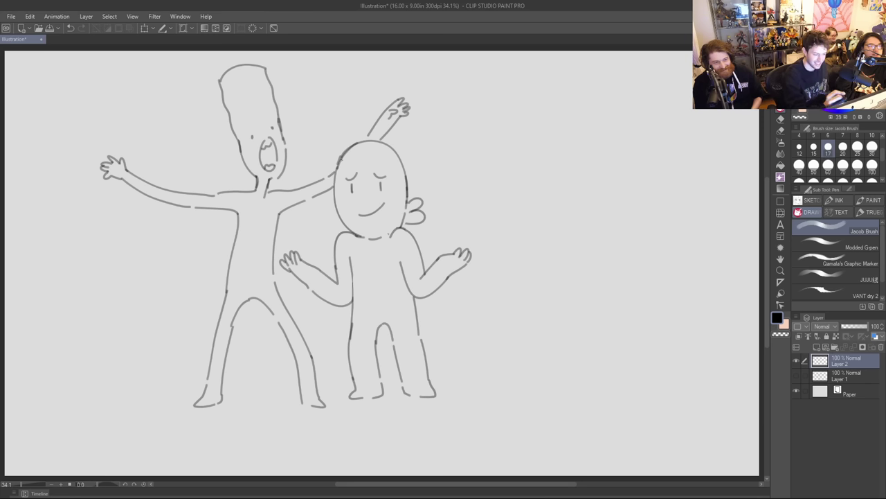
{"action": "mouse_move", "coordinate": [369, 133]}
{"action": "left_mouse_down"}
{"action": "mouse_move", "coordinate": [365, 142]}
{"action": "mouse_move", "coordinate": [383, 135]}
{"action": "left_mouse_up"}
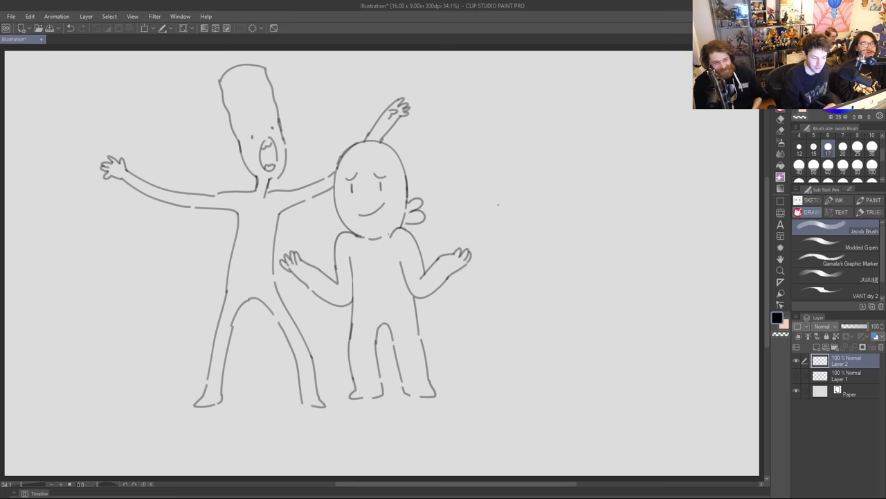
Erase the hand and wrist of the shrugging figure's right-side arm, keeping only the start of the forearm.
{"action": "key", "text": "e"}
{"action": "mouse_move", "coordinate": [449, 263]}
{"action": "left_mouse_down"}
{"action": "mouse_move", "coordinate": [451, 241]}
{"action": "mouse_move", "coordinate": [478, 245]}
{"action": "left_mouse_up"}
{"action": "key", "text": "p"}
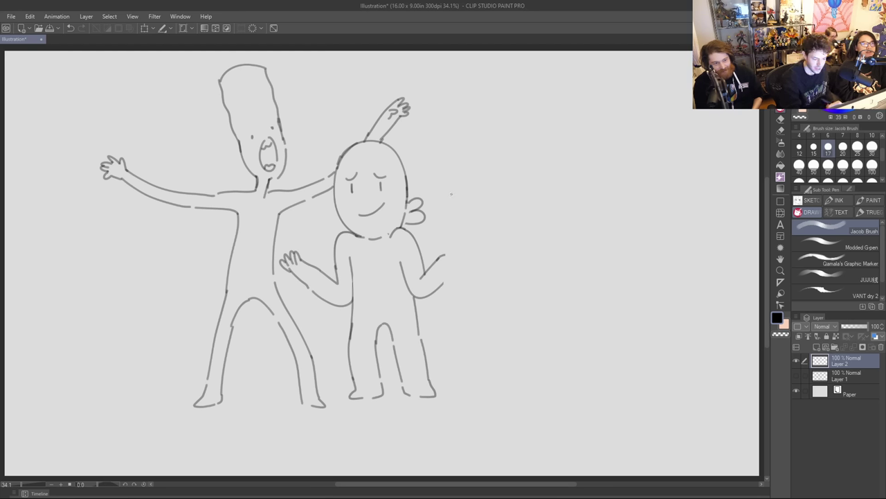
Draw a U-shaped face outline for a third figure to the right of the shrugging one.
{"action": "mouse_move", "coordinate": [455, 203]}
{"action": "left_mouse_down"}
{"action": "mouse_move", "coordinate": [489, 238]}
{"action": "mouse_move", "coordinate": [498, 195]}
{"action": "mouse_move", "coordinate": [479, 250]}
{"action": "mouse_move", "coordinate": [510, 200]}
{"action": "left_mouse_up"}
{"action": "key", "text": "ctrl+z"}
{"action": "key", "text": "ctrl+z"}
{"action": "mouse_move", "coordinate": [456, 203]}
{"action": "left_mouse_down"}
{"action": "mouse_move", "coordinate": [483, 246]}
{"action": "mouse_move", "coordinate": [512, 187]}
{"action": "mouse_move", "coordinate": [467, 244]}
{"action": "mouse_move", "coordinate": [513, 196]}
{"action": "left_mouse_up"}
{"action": "key", "text": "ctrl+z"}
{"action": "key", "text": "ctrl+z"}
{"action": "mouse_move", "coordinate": [455, 199]}
{"action": "left_mouse_down"}
{"action": "mouse_move", "coordinate": [494, 244]}
{"action": "mouse_move", "coordinate": [507, 195]}
{"action": "left_mouse_up"}
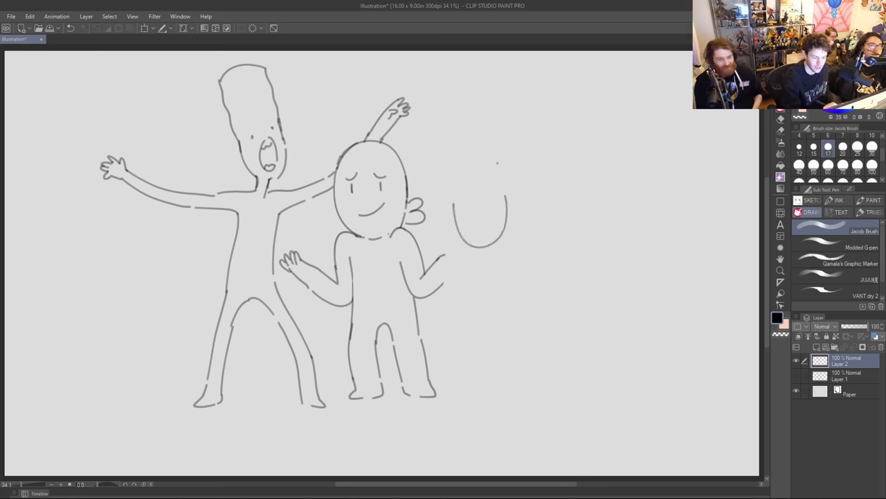
Draw wavy hair with flared ends around the third figure's face and tidy its edge with the Eraser.
{"action": "mouse_move", "coordinate": [480, 165]}
{"action": "left_mouse_down"}
{"action": "mouse_move", "coordinate": [443, 186]}
{"action": "mouse_move", "coordinate": [439, 220]}
{"action": "mouse_move", "coordinate": [426, 242]}
{"action": "left_mouse_up"}
{"action": "key", "text": "ctrl+z"}
{"action": "left_click_drag", "start_coordinate": [443, 181], "coordinate": [426, 246]}
{"action": "left_click_drag", "start_coordinate": [458, 172], "coordinate": [515, 197]}
{"action": "key", "text": "ctrl+z"}
{"action": "mouse_move", "coordinate": [454, 174]}
{"action": "left_mouse_down"}
{"action": "mouse_move", "coordinate": [517, 194]}
{"action": "mouse_move", "coordinate": [532, 223]}
{"action": "mouse_move", "coordinate": [550, 229]}
{"action": "mouse_move", "coordinate": [519, 245]}
{"action": "mouse_move", "coordinate": [551, 227]}
{"action": "left_mouse_up"}
{"action": "key", "text": "e"}
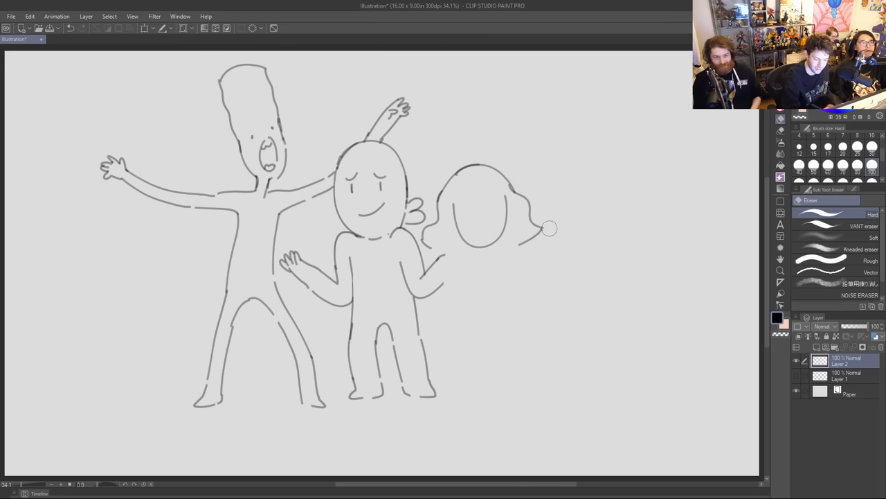
{"action": "key", "text": "p"}
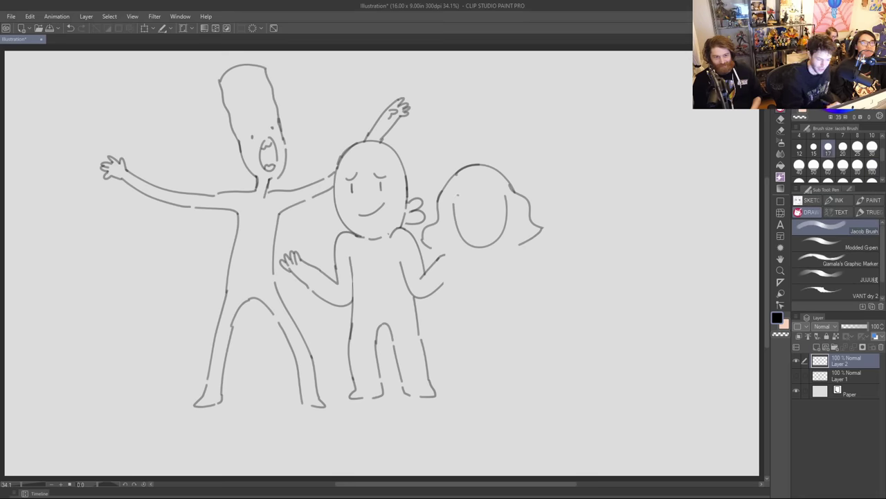
Draw annoyed, flat-lidded eyes on the third figure's face.
{"action": "mouse_move", "coordinate": [462, 212]}
{"action": "left_mouse_down"}
{"action": "mouse_move", "coordinate": [496, 206]}
{"action": "mouse_move", "coordinate": [481, 200]}
{"action": "mouse_move", "coordinate": [503, 204]}
{"action": "mouse_move", "coordinate": [469, 214]}
{"action": "left_mouse_up"}
{"action": "key", "text": "ctrl+z"}
{"action": "key", "text": "ctrl+z"}
{"action": "key", "text": "ctrl+z"}
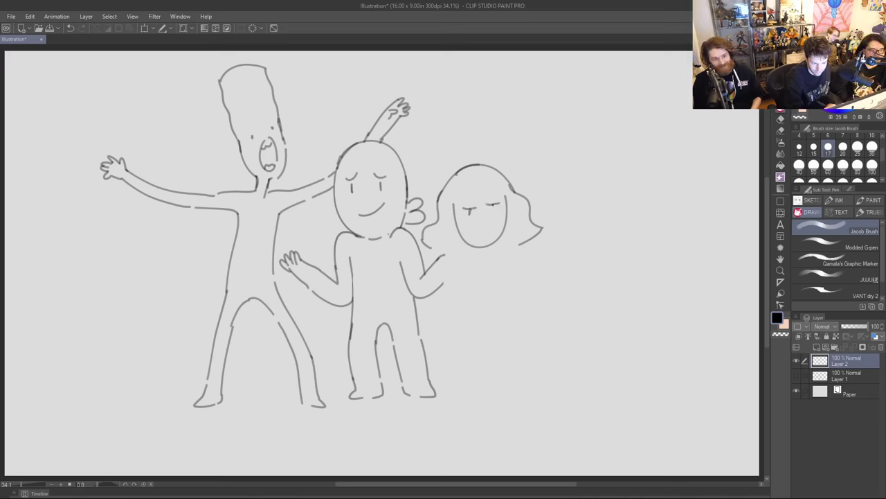
Redraw the top of the third figure's hair slightly lower and erase the old curve above it.
{"action": "left_click_drag", "start_coordinate": [450, 179], "coordinate": [504, 169]}
{"action": "key", "text": "e"}
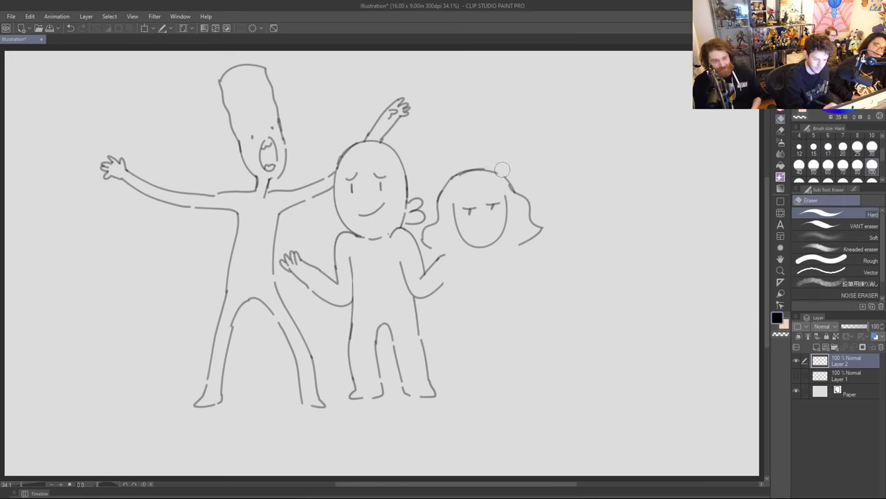
{"action": "key", "text": "p"}
Add a flat mouth, a short neck, and a small upper body with crossed arms to the third figure.
{"action": "left_click_drag", "start_coordinate": [496, 239], "coordinate": [473, 240]}
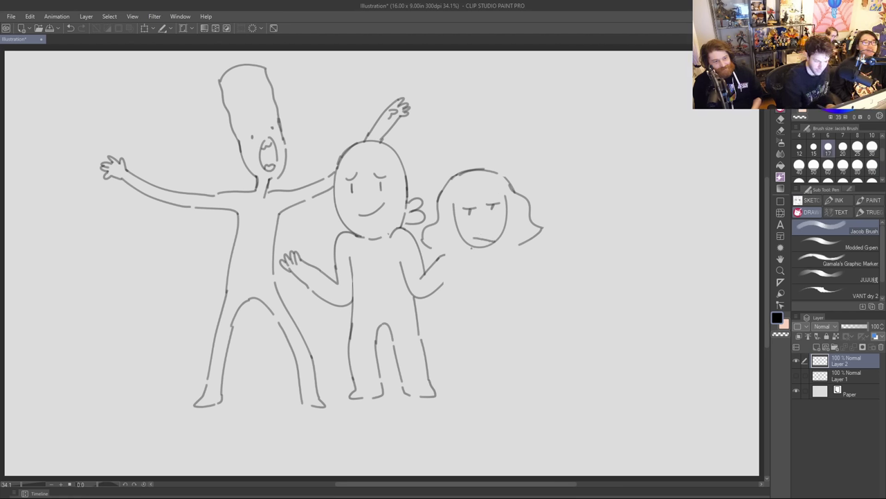
{"action": "left_click_drag", "start_coordinate": [472, 246], "coordinate": [472, 254]}
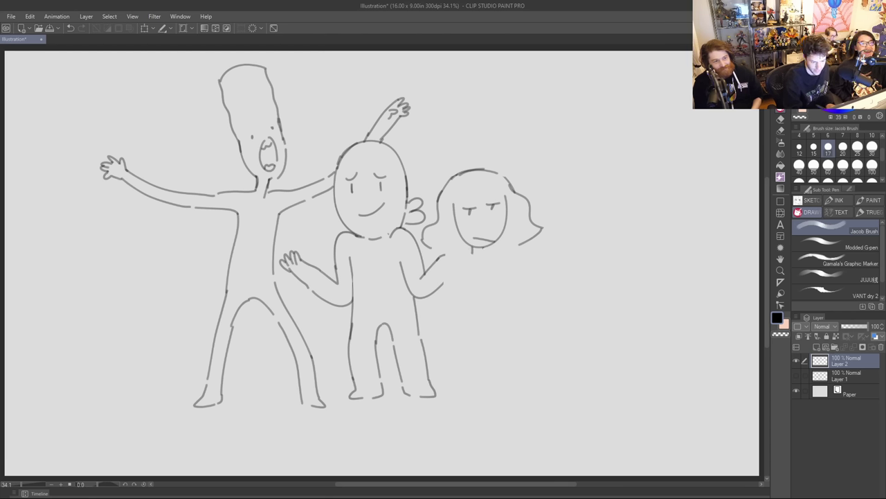
{"action": "mouse_move", "coordinate": [470, 252]}
{"action": "left_mouse_down"}
{"action": "mouse_move", "coordinate": [464, 272]}
{"action": "mouse_move", "coordinate": [472, 285]}
{"action": "mouse_move", "coordinate": [463, 252]}
{"action": "mouse_move", "coordinate": [463, 288]}
{"action": "mouse_move", "coordinate": [500, 283]}
{"action": "mouse_move", "coordinate": [483, 281]}
{"action": "mouse_move", "coordinate": [500, 273]}
{"action": "mouse_move", "coordinate": [505, 282]}
{"action": "left_mouse_up"}
{"action": "key", "text": "ctrl+z"}
{"action": "mouse_move", "coordinate": [482, 251]}
{"action": "left_mouse_down"}
{"action": "mouse_move", "coordinate": [506, 268]}
{"action": "mouse_move", "coordinate": [511, 293]}
{"action": "mouse_move", "coordinate": [493, 296]}
{"action": "left_mouse_up"}
{"action": "key", "text": "ctrl+z"}
{"action": "key", "text": "ctrl+z"}
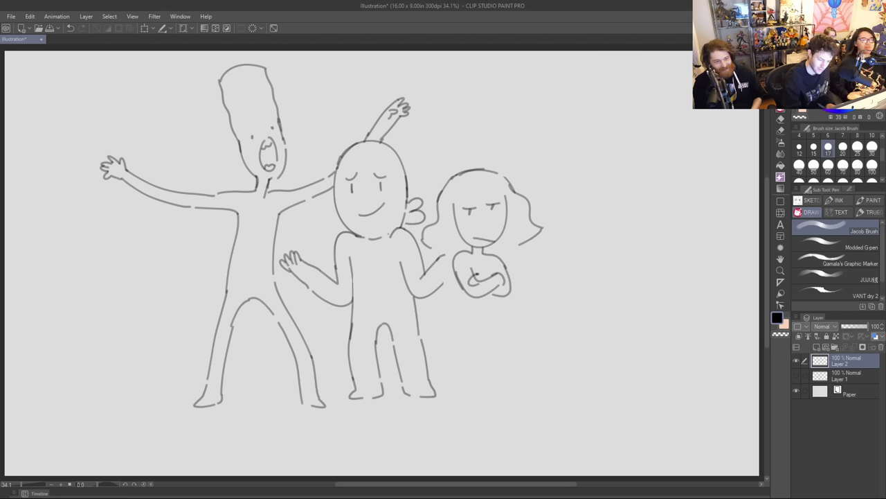
Draw the third figure's waist lines below the crossed arms and two slim legs with feet.
{"action": "left_click_drag", "start_coordinate": [453, 263], "coordinate": [474, 312]}
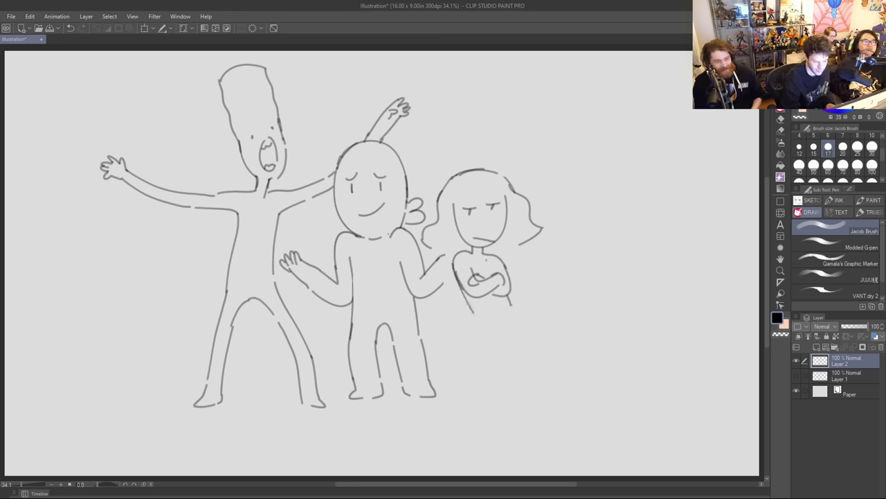
{"action": "key", "text": "ctrl+z"}
{"action": "left_click_drag", "start_coordinate": [453, 266], "coordinate": [464, 304]}
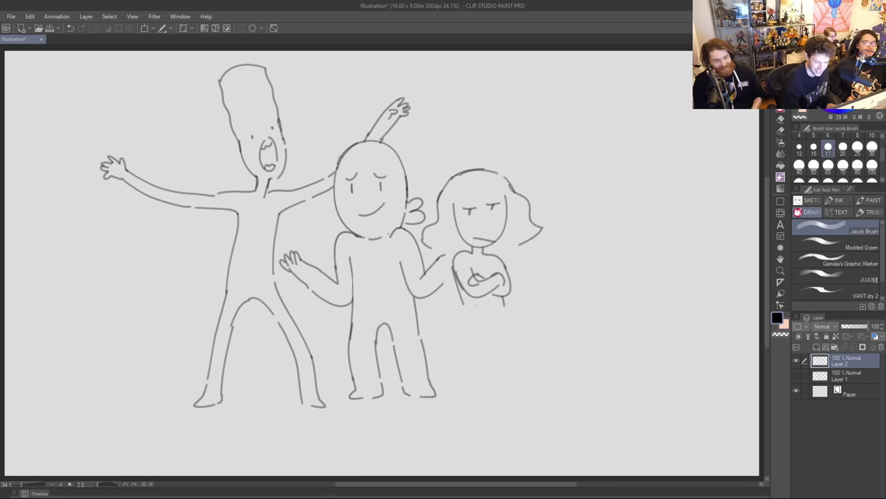
{"action": "left_click_drag", "start_coordinate": [464, 311], "coordinate": [458, 368]}
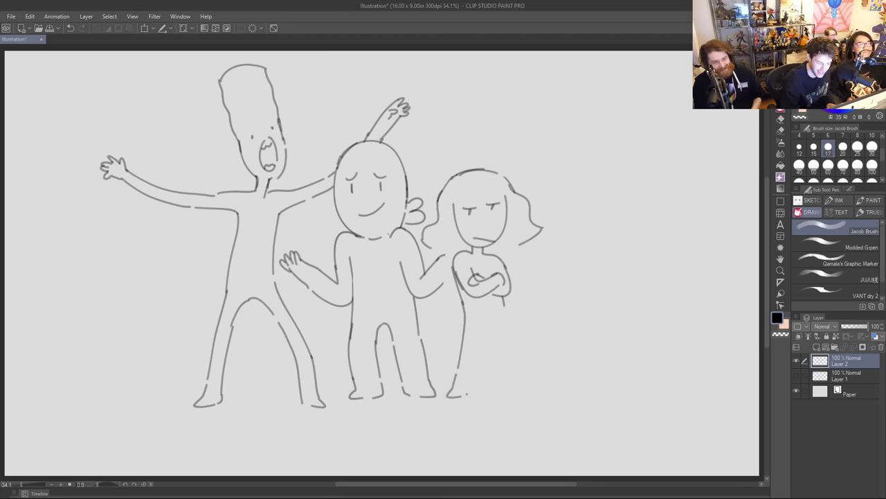
{"action": "left_click_drag", "start_coordinate": [476, 369], "coordinate": [486, 337]}
{"action": "left_click_drag", "start_coordinate": [504, 299], "coordinate": [513, 390]}
{"action": "left_click_drag", "start_coordinate": [489, 338], "coordinate": [494, 391]}
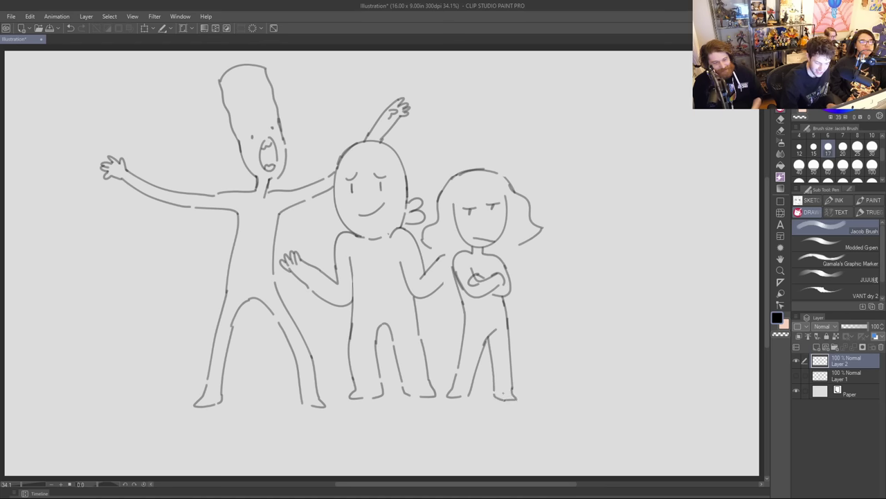
Touch up the hand in the crossed arms and extend the shrugging figure's forearm lines to the third figure's shoulder.
{"action": "key", "text": "e"}
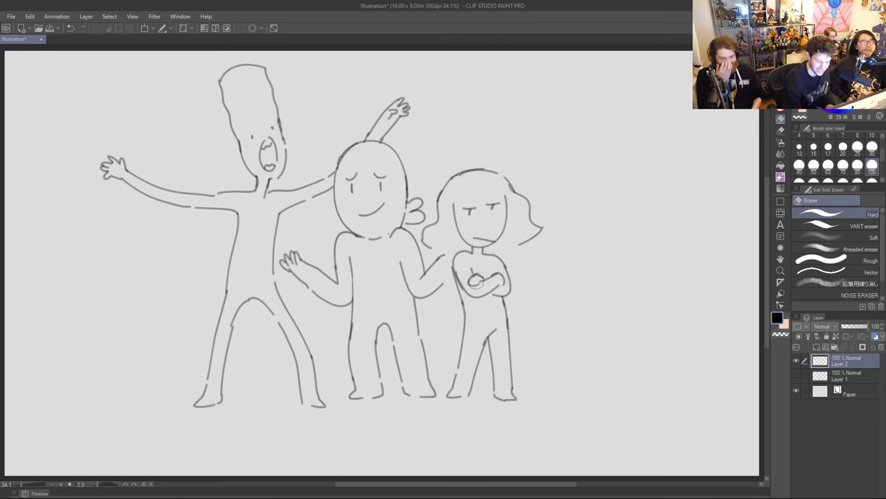
{"action": "key", "text": "p"}
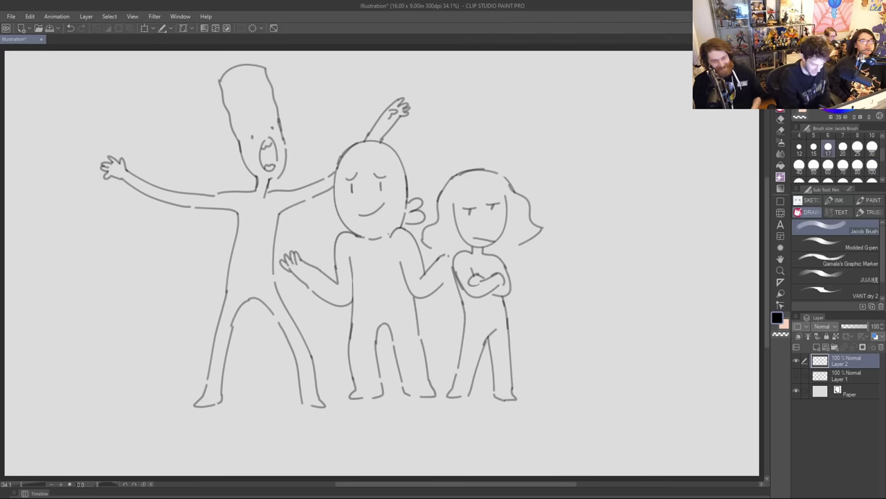
{"action": "key", "text": "ctrl+z"}
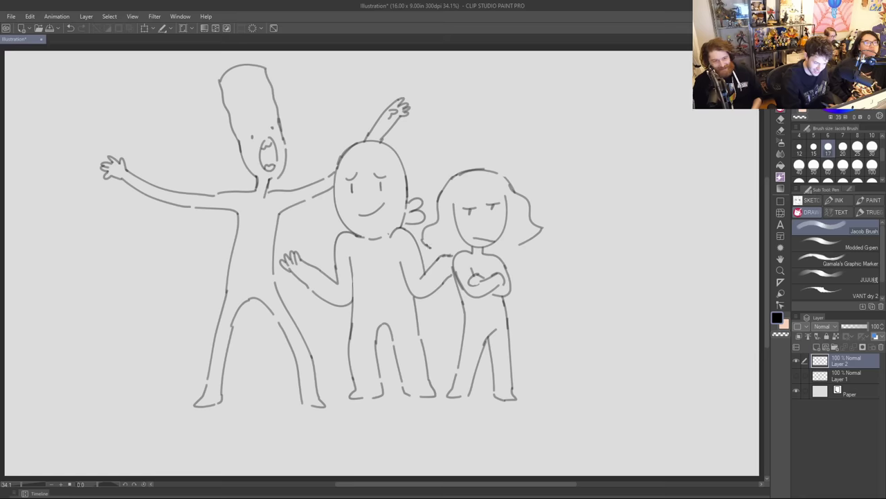
Erase the third figure's lower right hair edge and redraw it as a longer stroke running in toward the shoulder.
{"action": "key", "text": "e"}
{"action": "mouse_move", "coordinate": [521, 244]}
{"action": "left_mouse_down"}
{"action": "mouse_move", "coordinate": [544, 233]}
{"action": "mouse_move", "coordinate": [505, 258]}
{"action": "left_mouse_up"}
{"action": "key", "text": "p"}
{"action": "key", "text": "ctrl+z"}
{"action": "left_click_drag", "start_coordinate": [542, 229], "coordinate": [510, 258]}
{"action": "key", "text": "ctrl+z"}
{"action": "left_click_drag", "start_coordinate": [541, 229], "coordinate": [509, 255]}
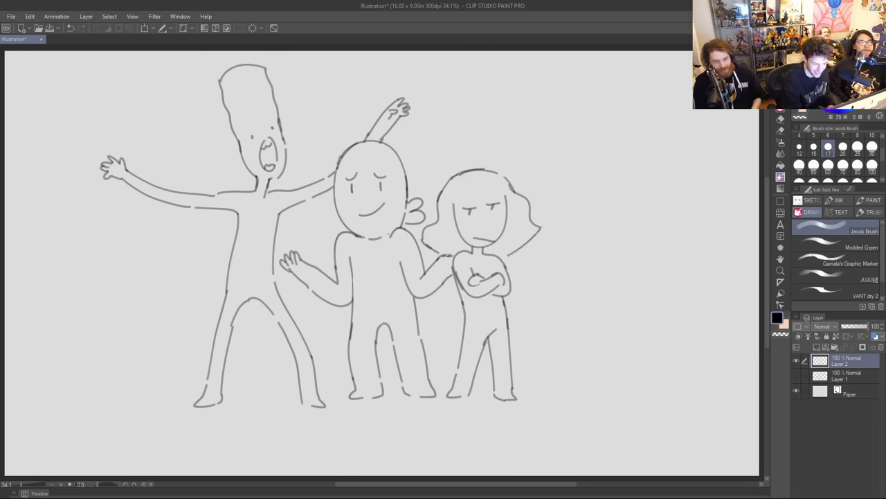
Clean up the spot where the third figure's lower hair edge meets the shrugging figure's forearm, erasing the overlap and retouching the line.
{"action": "key", "text": "e"}
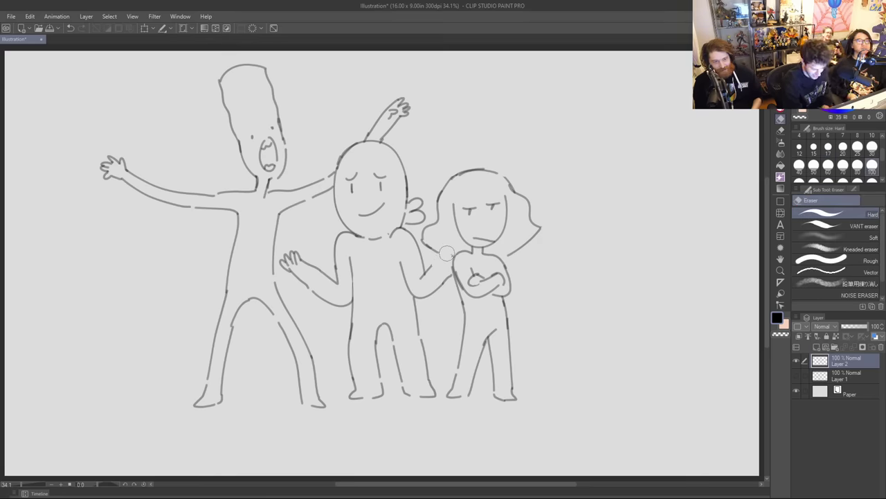
{"action": "key", "text": "p"}
{"action": "key", "text": "ctrl+z"}
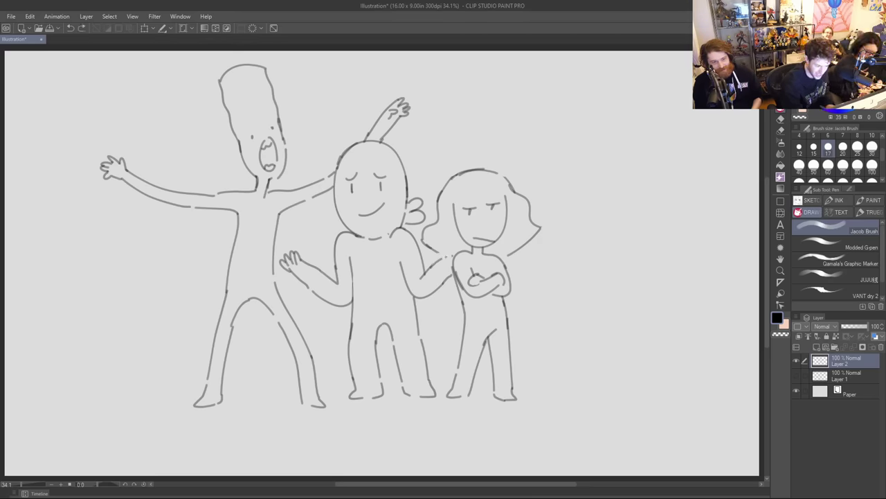
{"action": "key", "text": "e"}
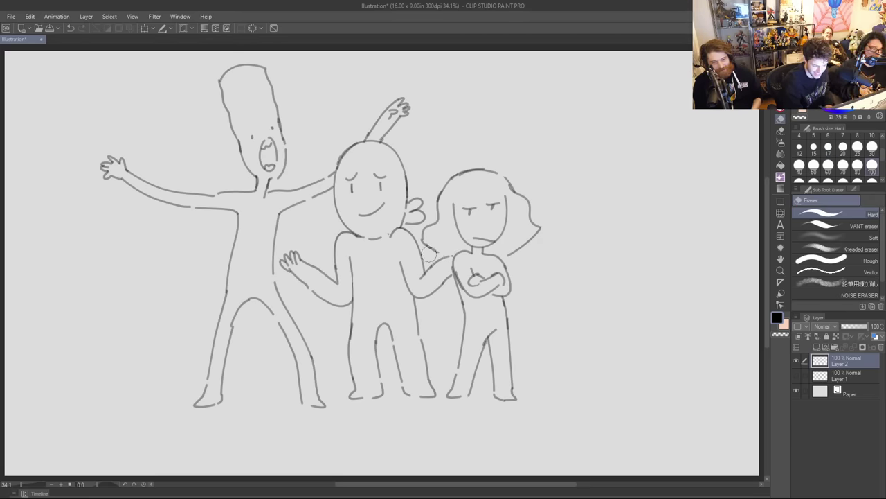
{"action": "key", "text": "p"}
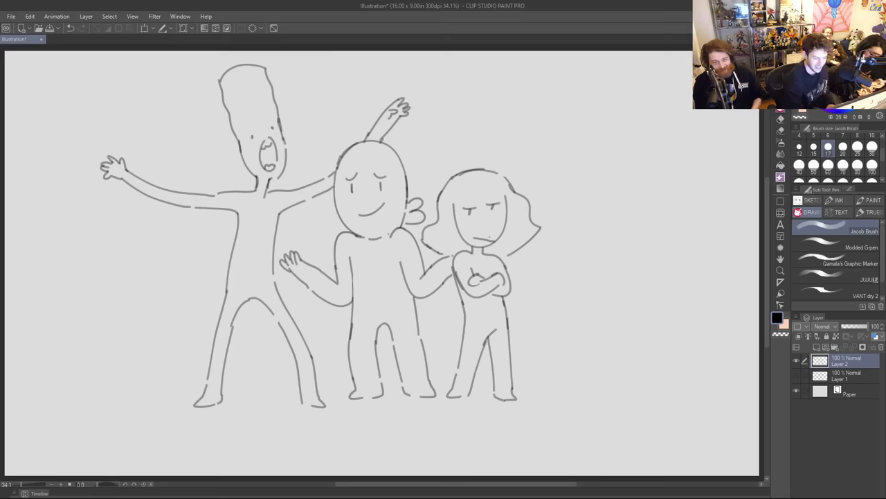
Erase the top of the shrugging figure's head and draw a new left face edge slightly further in.
{"action": "key", "text": "e"}
{"action": "mouse_move", "coordinate": [339, 164]}
{"action": "left_mouse_down"}
{"action": "mouse_move", "coordinate": [355, 147]}
{"action": "mouse_move", "coordinate": [407, 158]}
{"action": "mouse_move", "coordinate": [392, 122]}
{"action": "left_mouse_up"}
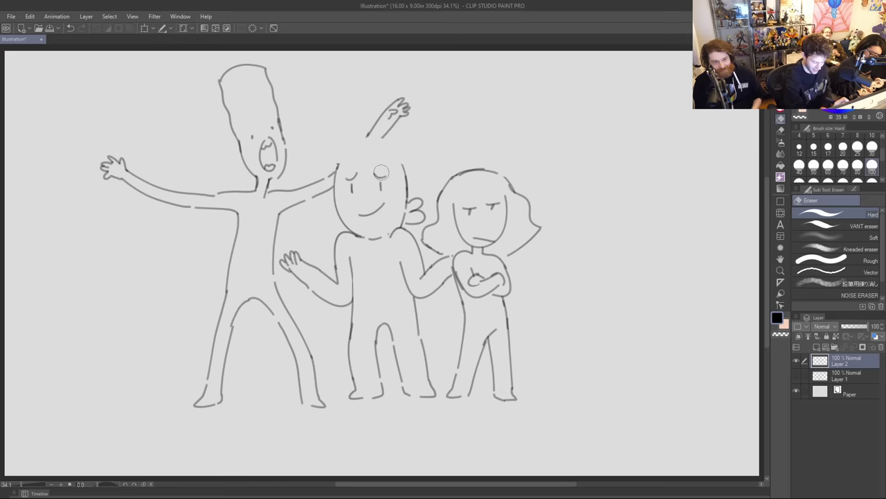
{"action": "key", "text": "p"}
{"action": "mouse_move", "coordinate": [361, 238]}
{"action": "left_mouse_down"}
{"action": "mouse_move", "coordinate": [341, 214]}
{"action": "mouse_move", "coordinate": [342, 177]}
{"action": "left_mouse_up"}
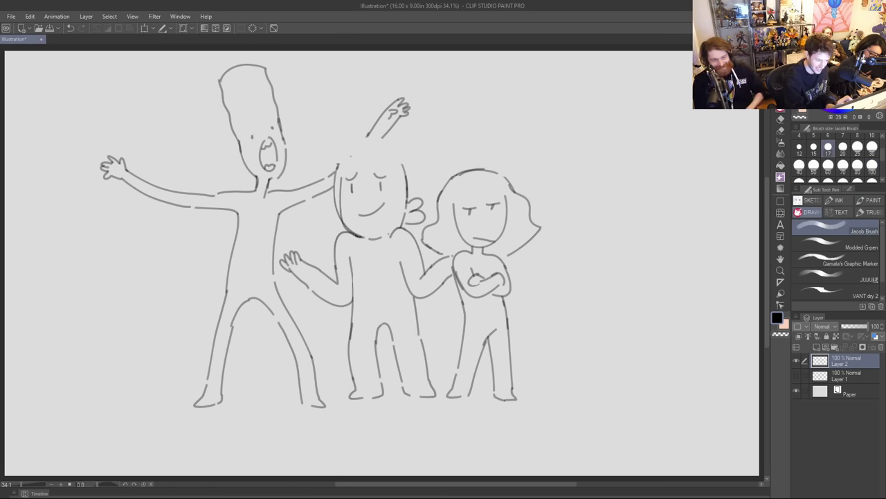
Erase the shrugging figure's old left head outline and left eye, and redraw a lower, flatter crown and the eye with its brow.
{"action": "key", "text": "e"}
{"action": "left_click_drag", "start_coordinate": [336, 222], "coordinate": [338, 147]}
{"action": "left_click_drag", "start_coordinate": [352, 193], "coordinate": [353, 182]}
{"action": "key", "text": "p"}
{"action": "key", "text": "ctrl+z"}
{"action": "mouse_move", "coordinate": [344, 169]}
{"action": "left_mouse_down"}
{"action": "mouse_move", "coordinate": [365, 152]}
{"action": "mouse_move", "coordinate": [392, 151]}
{"action": "mouse_move", "coordinate": [407, 181]}
{"action": "left_mouse_up"}
{"action": "key", "text": "ctrl+z"}
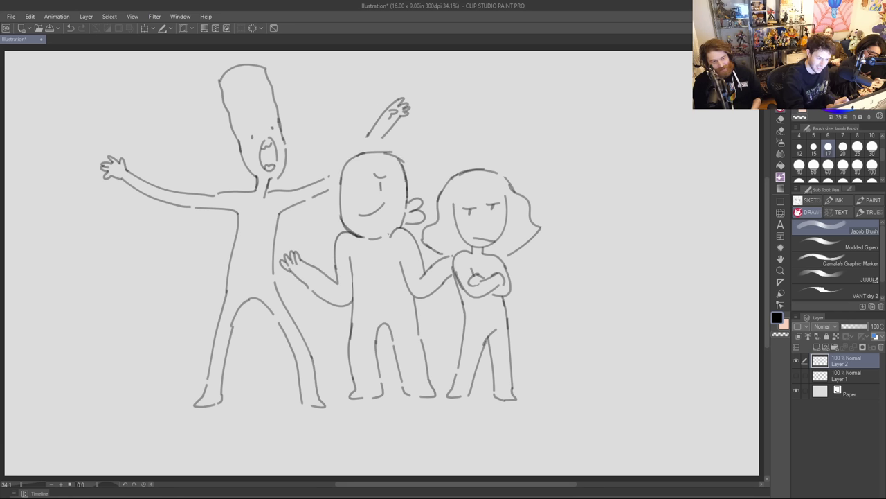
{"action": "key", "text": "ctrl+z"}
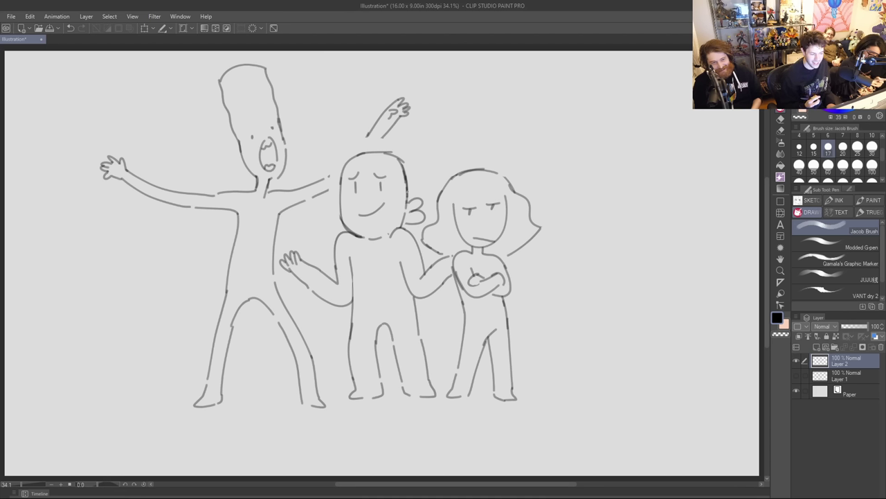
Extend the screaming figure's raised forearm down to the new crown and the upper arm lines in to the shrugging figure's head.
{"action": "left_click_drag", "start_coordinate": [372, 133], "coordinate": [357, 149]}
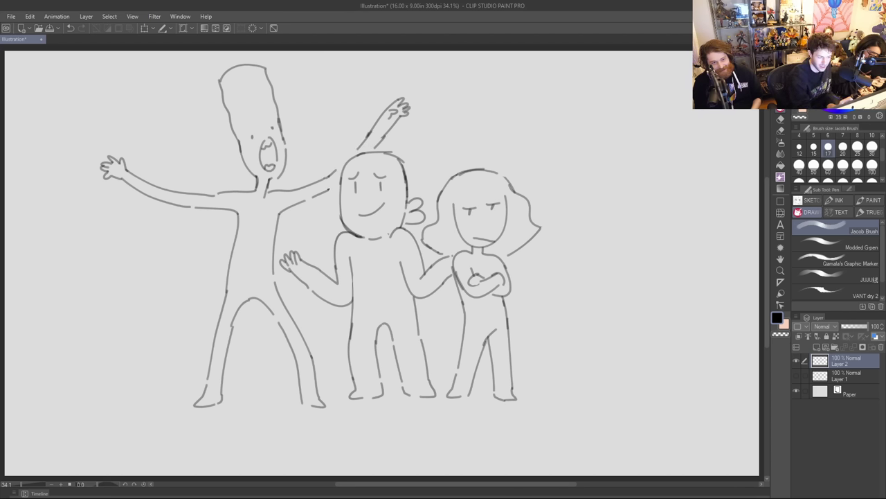
{"action": "key", "text": "ctrl+z"}
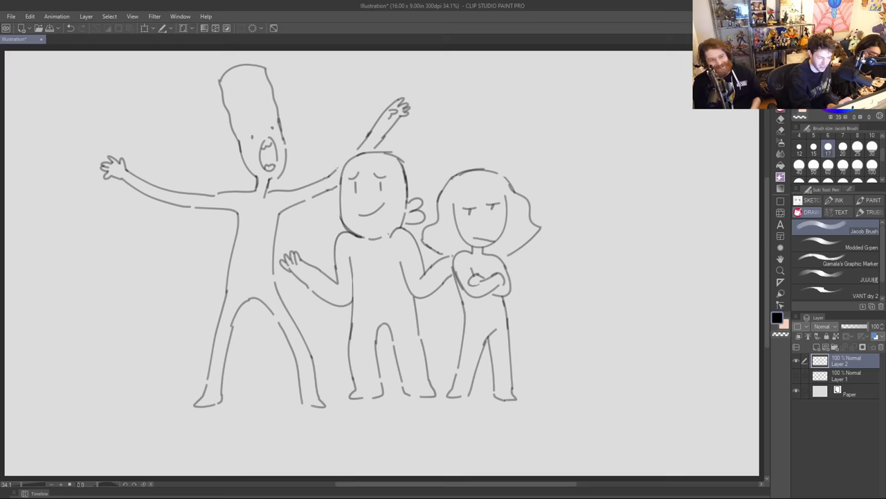
{"action": "left_click_drag", "start_coordinate": [325, 192], "coordinate": [336, 186]}
{"action": "key", "text": "e"}
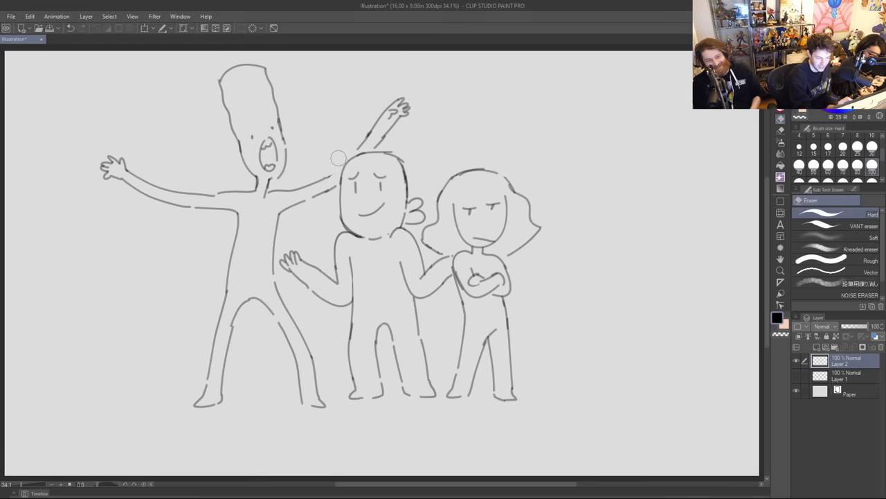
{"action": "key", "text": "p"}
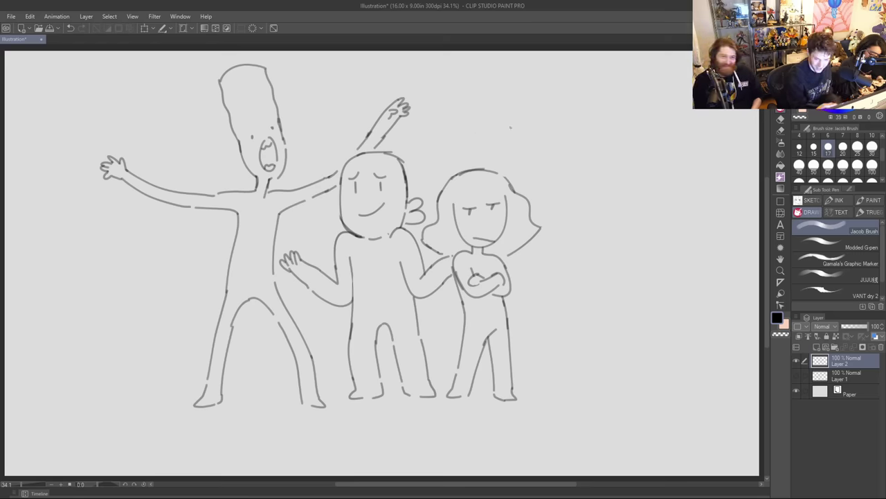
Lasso the raised forearm and hand above the shrugging figure's head and transform it slightly right and down.
{"action": "key", "text": "m"}
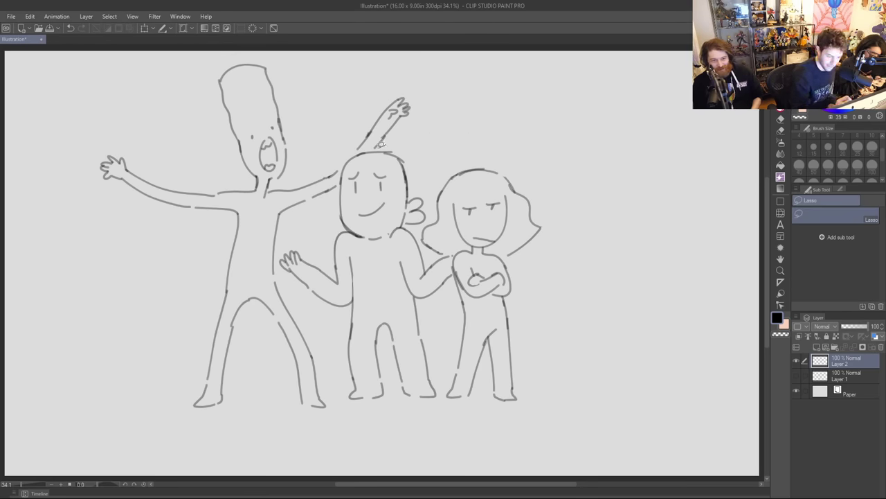
{"action": "mouse_move", "coordinate": [352, 146]}
{"action": "left_mouse_down"}
{"action": "mouse_move", "coordinate": [431, 70]}
{"action": "mouse_move", "coordinate": [391, 142]}
{"action": "left_mouse_up"}
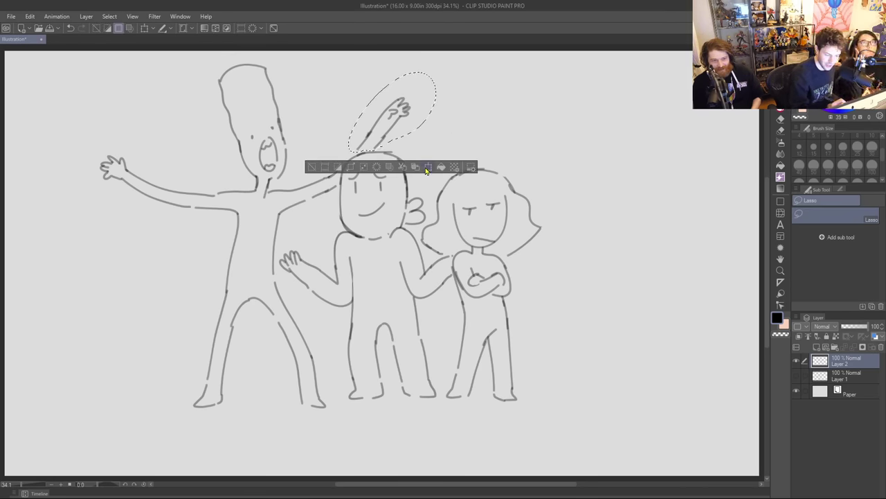
{"action": "left_click", "coordinate": [427, 167]}
{"action": "left_click_drag", "start_coordinate": [424, 128], "coordinate": [421, 128]}
{"action": "left_click", "coordinate": [374, 171]}
{"action": "left_click", "coordinate": [322, 173]}
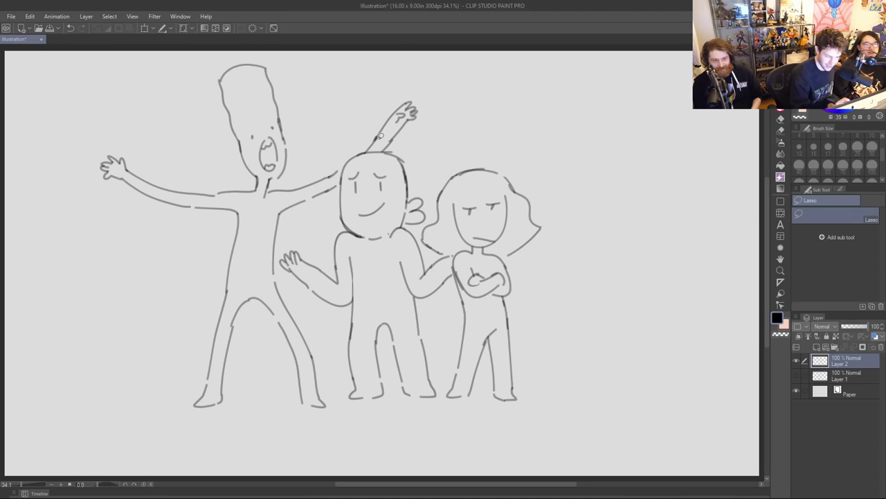
Lasso the screaming figure's upper arm beside the shrugging figure's head and tilt it slightly downward with a transform.
{"action": "mouse_move", "coordinate": [291, 214]}
{"action": "left_mouse_down"}
{"action": "mouse_move", "coordinate": [270, 191]}
{"action": "mouse_move", "coordinate": [339, 140]}
{"action": "mouse_move", "coordinate": [339, 191]}
{"action": "left_mouse_up"}
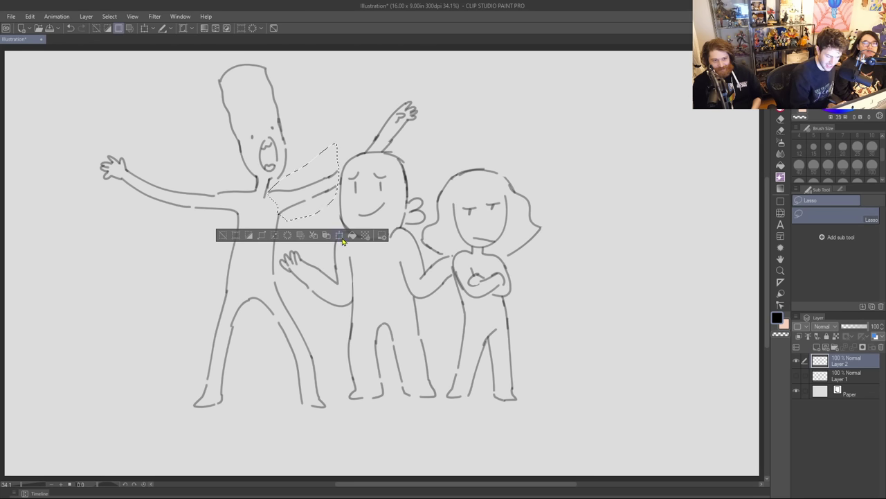
{"action": "left_click", "coordinate": [353, 236]}
{"action": "left_click_drag", "start_coordinate": [350, 211], "coordinate": [342, 220]}
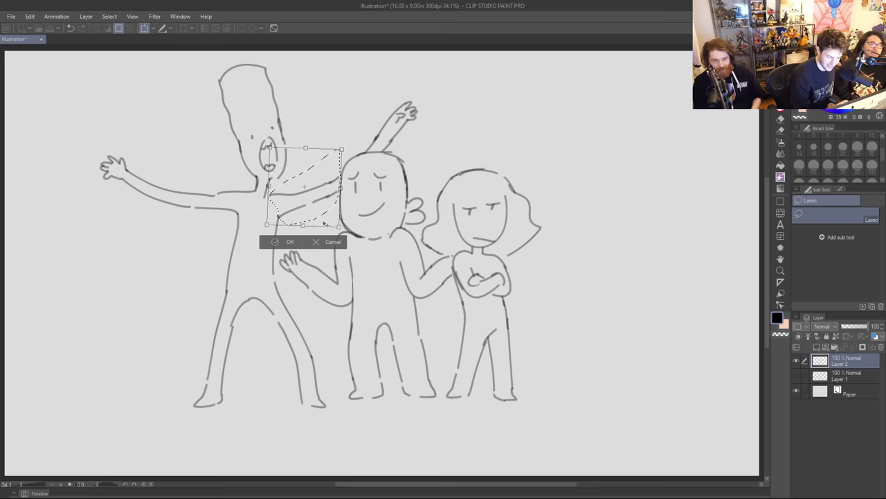
{"action": "left_click", "coordinate": [275, 242]}
{"action": "left_click", "coordinate": [275, 241]}
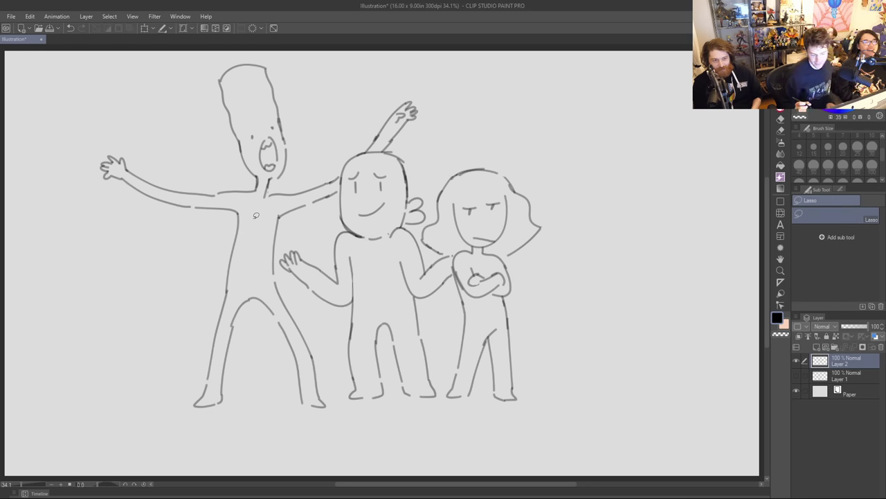
Erase the shrugging figure's bent right-hand arm and draw a straight arm with a hand hanging down at its side.
{"action": "key", "text": "e"}
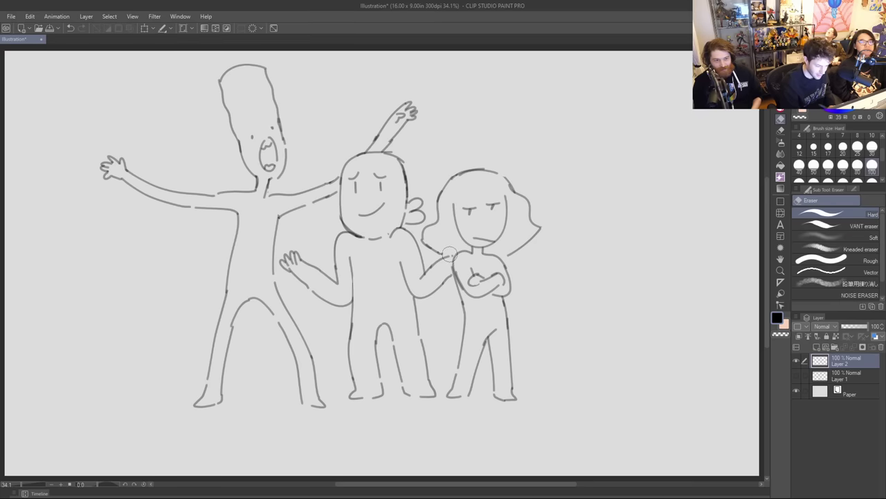
{"action": "mouse_move", "coordinate": [454, 251]}
{"action": "left_mouse_down"}
{"action": "mouse_move", "coordinate": [426, 269]}
{"action": "mouse_move", "coordinate": [425, 286]}
{"action": "mouse_move", "coordinate": [448, 250]}
{"action": "mouse_move", "coordinate": [451, 291]}
{"action": "mouse_move", "coordinate": [440, 219]}
{"action": "mouse_move", "coordinate": [419, 316]}
{"action": "left_mouse_up"}
{"action": "key", "text": "p"}
{"action": "left_click_drag", "start_coordinate": [419, 254], "coordinate": [444, 308]}
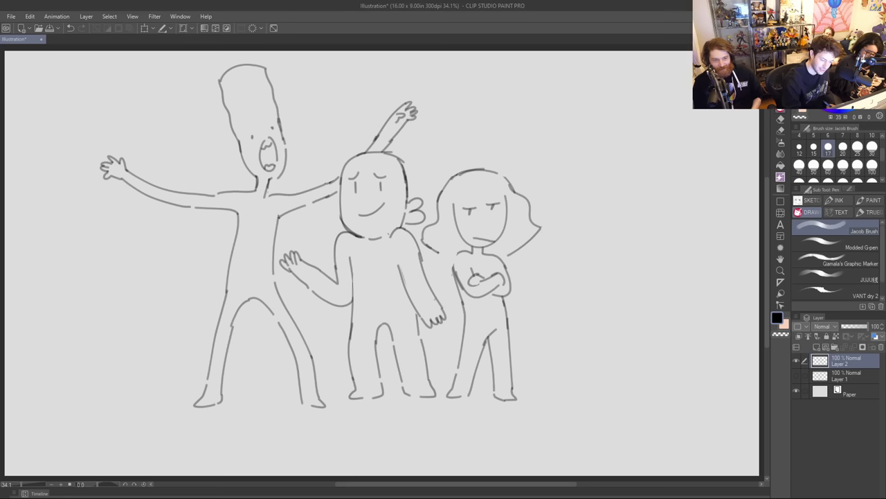
Lasso the hanging forearm and hand, shift them down and right to lengthen the arm, and reconnect its lines with the pen.
{"action": "key", "text": "m"}
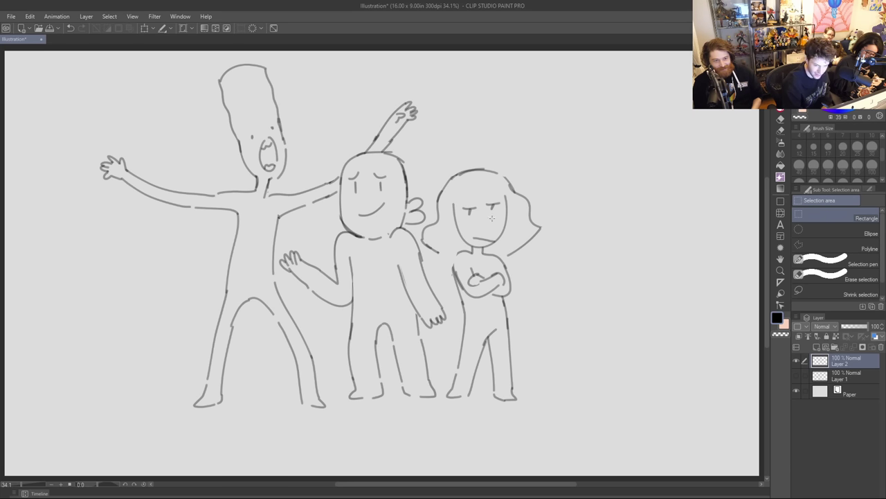
{"action": "key", "text": "m"}
{"action": "mouse_move", "coordinate": [438, 343]}
{"action": "left_mouse_down"}
{"action": "mouse_move", "coordinate": [406, 295]}
{"action": "mouse_move", "coordinate": [421, 275]}
{"action": "mouse_move", "coordinate": [443, 275]}
{"action": "mouse_move", "coordinate": [457, 304]}
{"action": "mouse_move", "coordinate": [456, 342]}
{"action": "left_mouse_up"}
{"action": "left_click", "coordinate": [464, 358]}
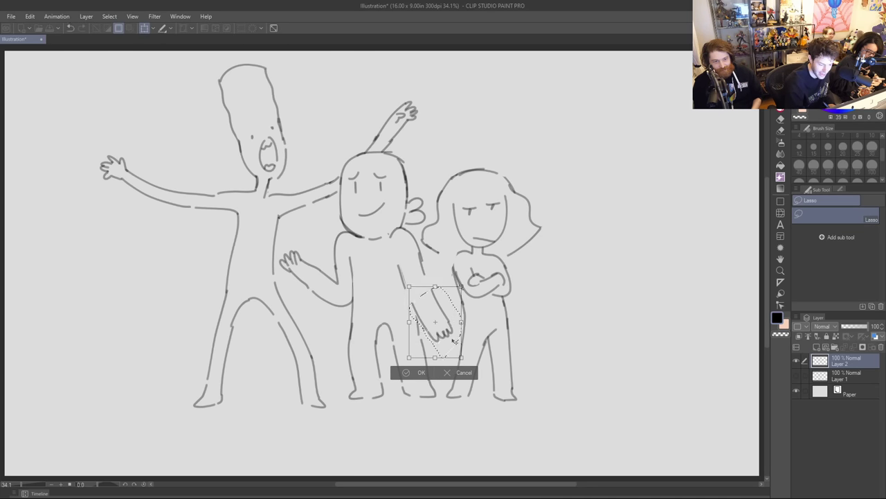
{"action": "left_click", "coordinate": [402, 374]}
{"action": "key", "text": "ctrl+d"}
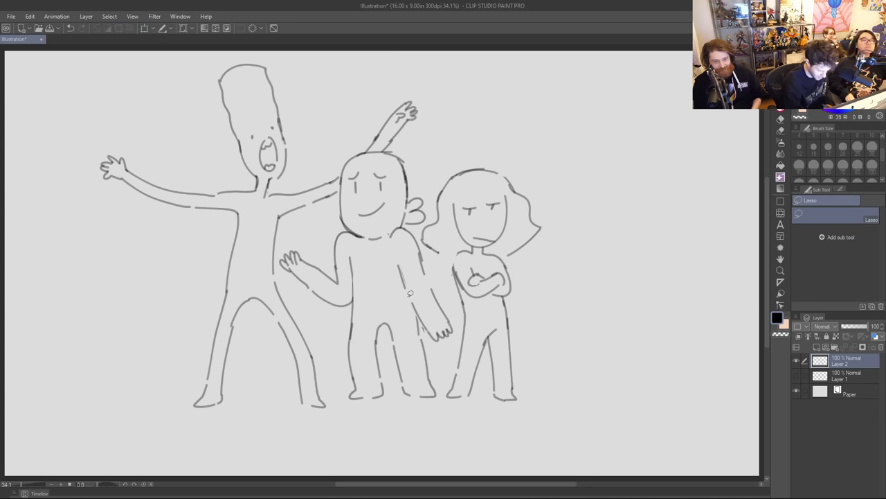
{"action": "key", "text": "p"}
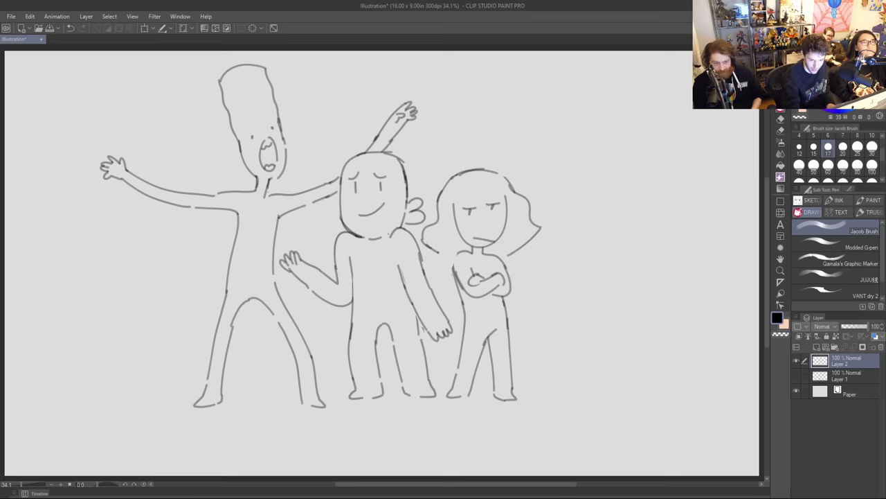
Lasso the shrugging figure's raised left-hand forearm and hand and transform it slightly smaller and closer to the body.
{"action": "key", "text": "m"}
{"action": "mouse_move", "coordinate": [298, 291]}
{"action": "left_mouse_down"}
{"action": "mouse_move", "coordinate": [281, 249]}
{"action": "mouse_move", "coordinate": [321, 247]}
{"action": "mouse_move", "coordinate": [353, 300]}
{"action": "left_mouse_up"}
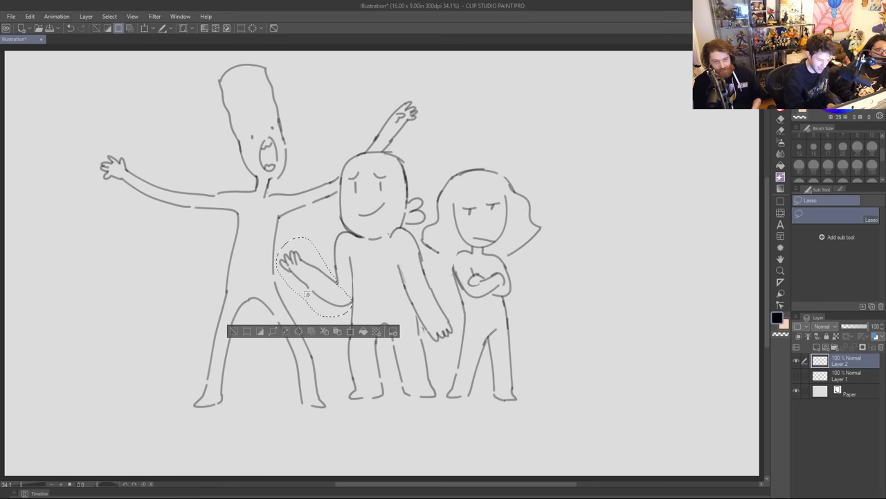
{"action": "key", "text": "ctrl+t"}
{"action": "left_click_drag", "start_coordinate": [279, 231], "coordinate": [283, 236]}
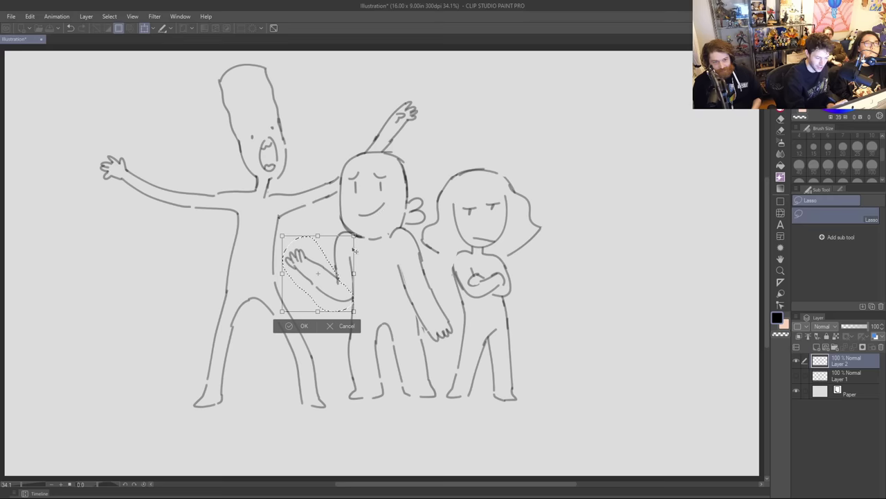
{"action": "left_click", "coordinate": [302, 326]}
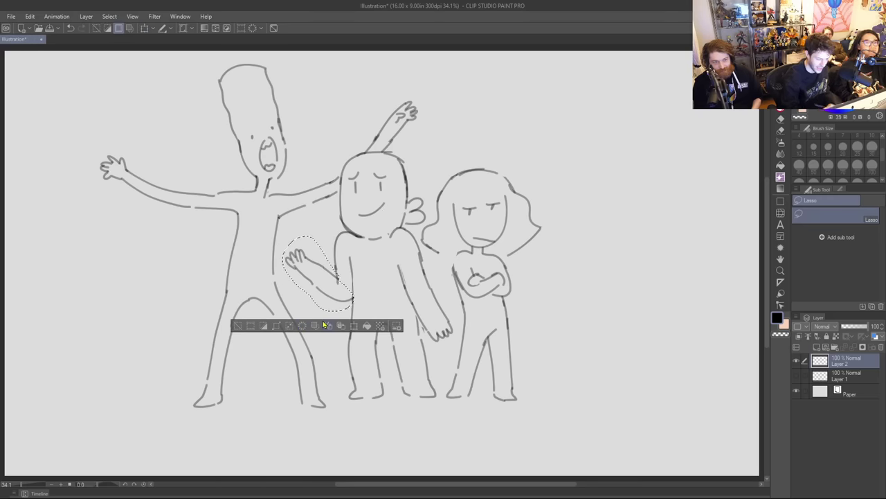
{"action": "left_click", "coordinate": [238, 326]}
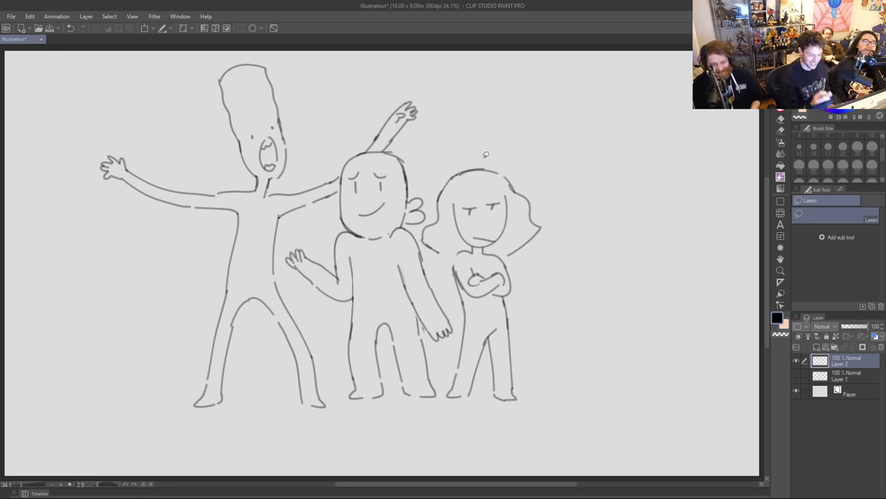
Lasso the shrugging figure's legs, move them slightly down, and reconnect the torso lines with the pen.
{"action": "mouse_move", "coordinate": [392, 409]}
{"action": "left_mouse_down"}
{"action": "mouse_move", "coordinate": [339, 381]}
{"action": "mouse_move", "coordinate": [347, 311]}
{"action": "mouse_move", "coordinate": [386, 294]}
{"action": "mouse_move", "coordinate": [399, 293]}
{"action": "mouse_move", "coordinate": [423, 319]}
{"action": "mouse_move", "coordinate": [443, 385]}
{"action": "mouse_move", "coordinate": [443, 407]}
{"action": "left_mouse_up"}
{"action": "left_click", "coordinate": [422, 432]}
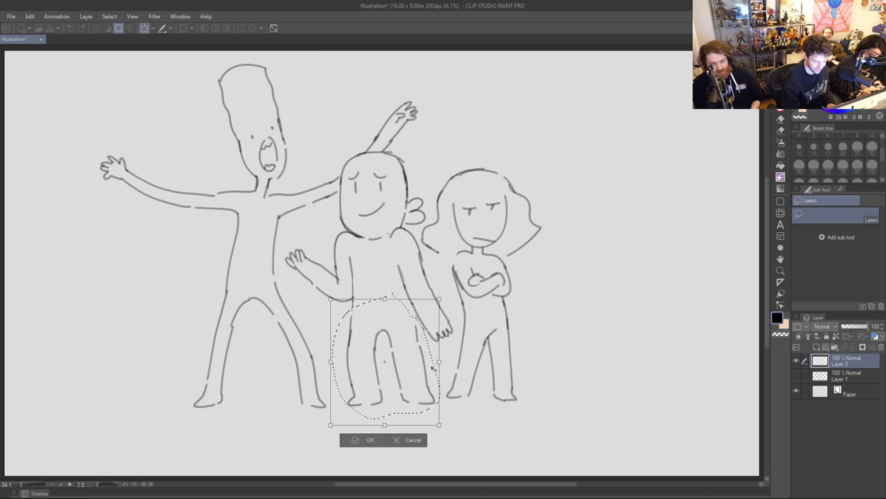
{"action": "left_click", "coordinate": [367, 439]}
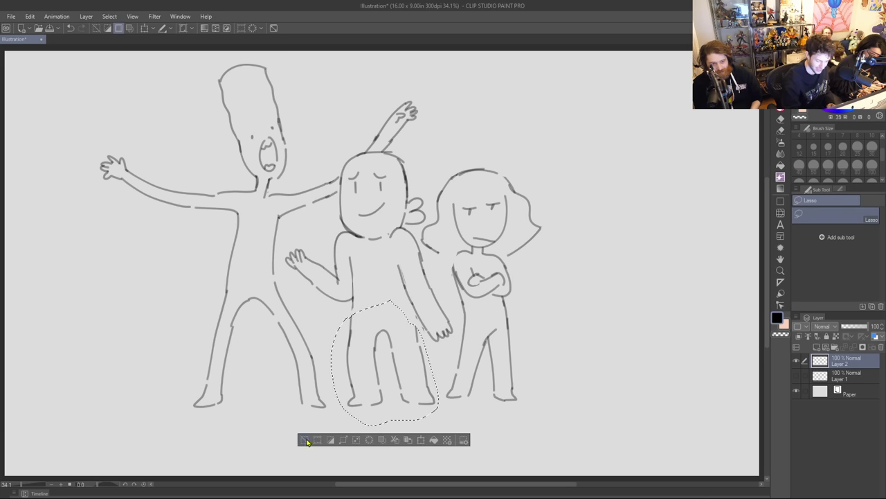
{"action": "left_click", "coordinate": [306, 440]}
{"action": "key", "text": "p"}
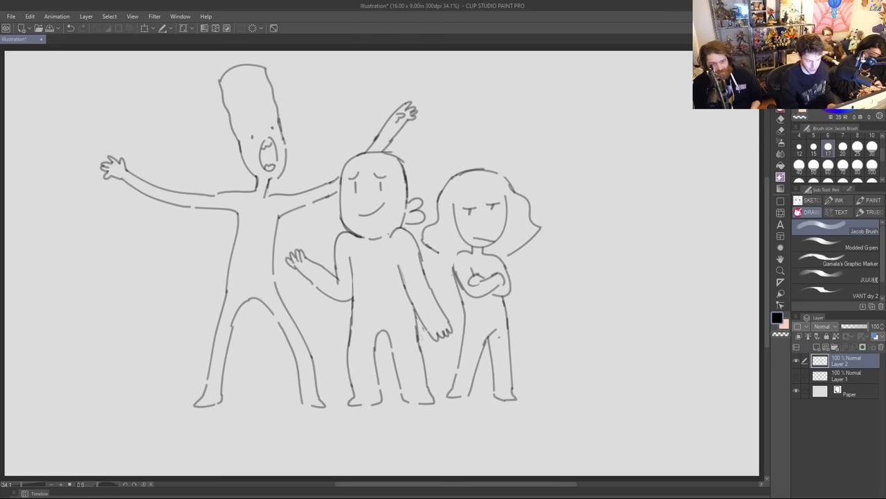
Lasso the entire crossed-arms figure and move it slightly right and down, aligning its feet with the other figures.
{"action": "key", "text": "m"}
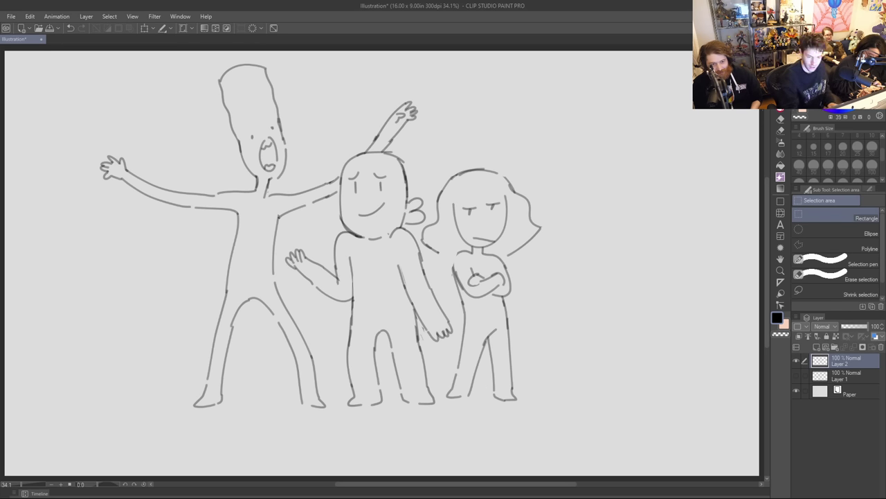
{"action": "key", "text": "m"}
{"action": "mouse_move", "coordinate": [481, 413]}
{"action": "left_mouse_down"}
{"action": "mouse_move", "coordinate": [448, 402]}
{"action": "mouse_move", "coordinate": [459, 339]}
{"action": "mouse_move", "coordinate": [448, 278]}
{"action": "mouse_move", "coordinate": [423, 223]}
{"action": "mouse_move", "coordinate": [443, 145]}
{"action": "mouse_move", "coordinate": [542, 392]}
{"action": "mouse_move", "coordinate": [493, 416]}
{"action": "left_mouse_up"}
{"action": "left_click", "coordinate": [525, 433]}
{"action": "left_click_drag", "start_coordinate": [528, 390], "coordinate": [532, 396]}
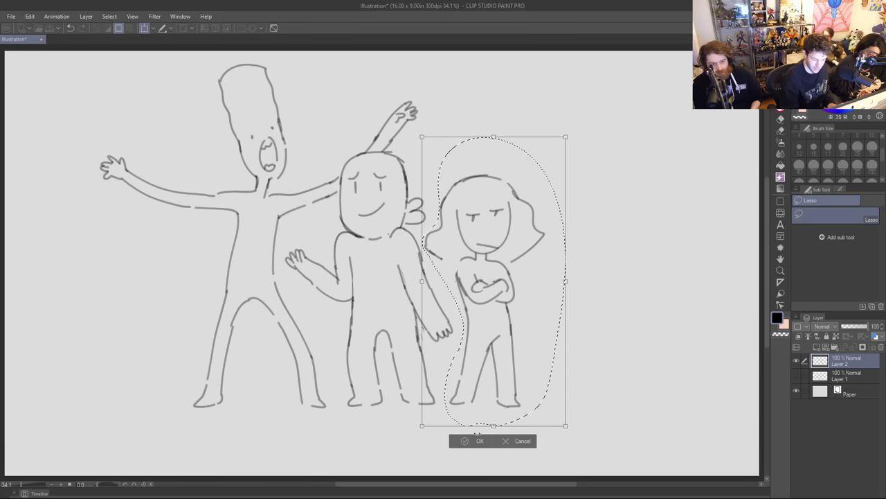
{"action": "left_click", "coordinate": [475, 441]}
{"action": "left_click", "coordinate": [413, 440]}
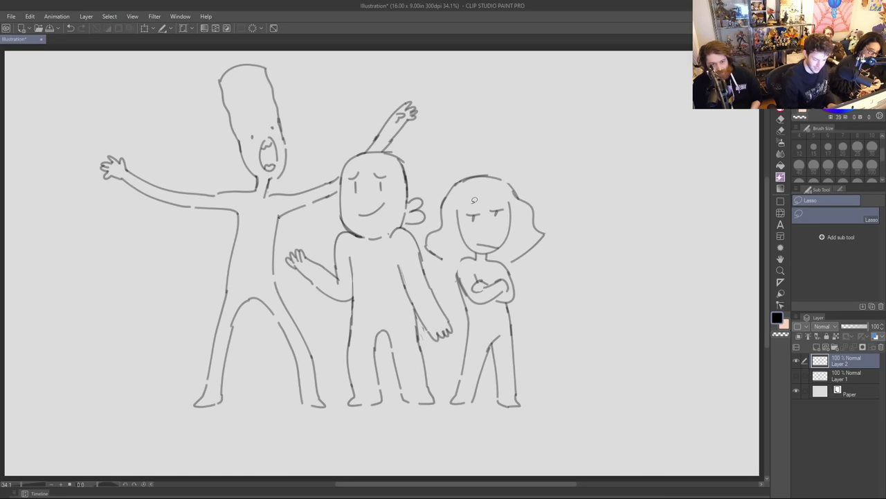
Extend the crossed-arms figure's lower hair edges in toward the body and close the open left shoulder line.
{"action": "key", "text": "p"}
{"action": "left_click_drag", "start_coordinate": [443, 258], "coordinate": [457, 278]}
{"action": "key", "text": "ctrl+z"}
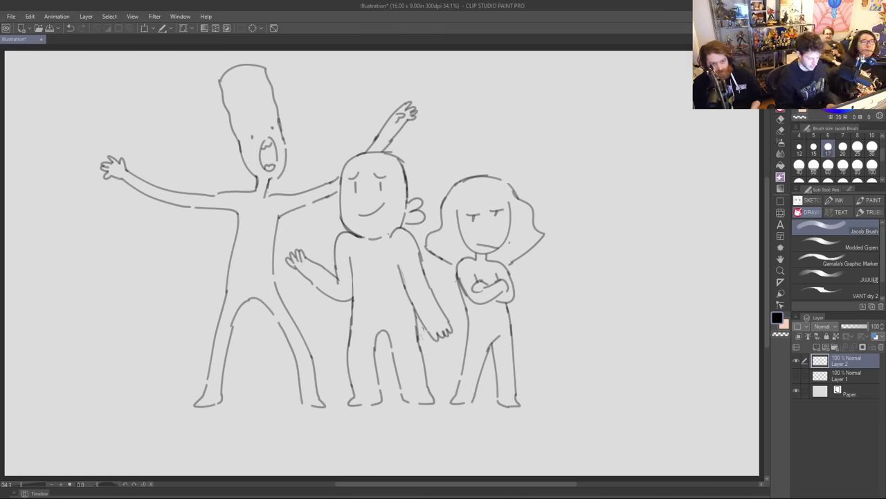
Move the trio drawing right and slightly down, and draw a small round head in the space beside the screaming figure.
{"action": "key", "text": "k"}
{"action": "left_click_drag", "start_coordinate": [476, 279], "coordinate": [574, 295]}
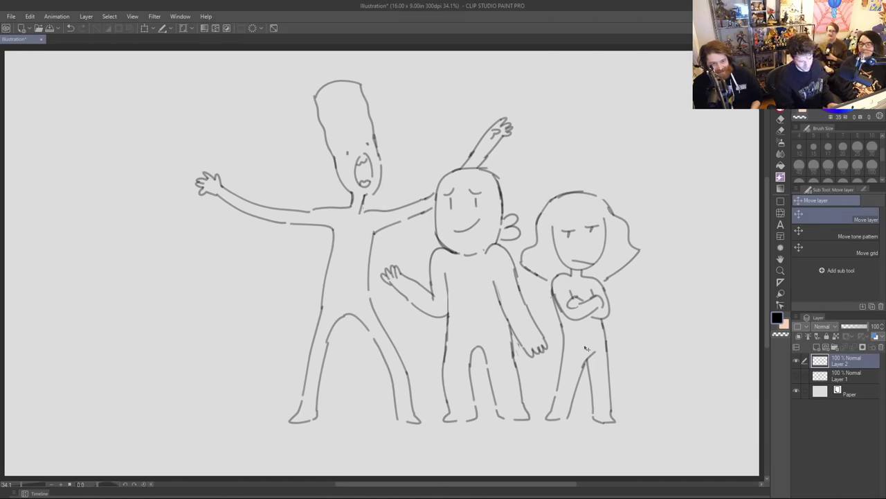
{"action": "key", "text": "p"}
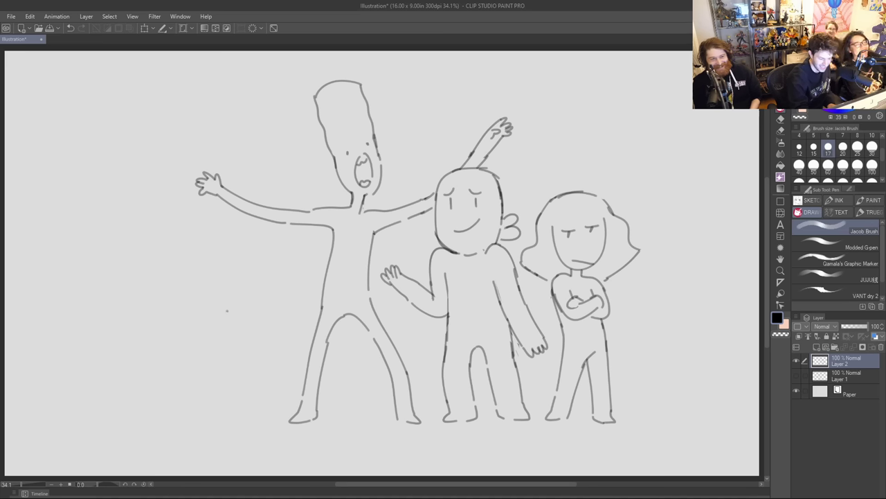
{"action": "mouse_move", "coordinate": [234, 310]}
{"action": "left_mouse_down"}
{"action": "mouse_move", "coordinate": [199, 267]}
{"action": "mouse_move", "coordinate": [223, 313]}
{"action": "mouse_move", "coordinate": [189, 290]}
{"action": "left_mouse_up"}
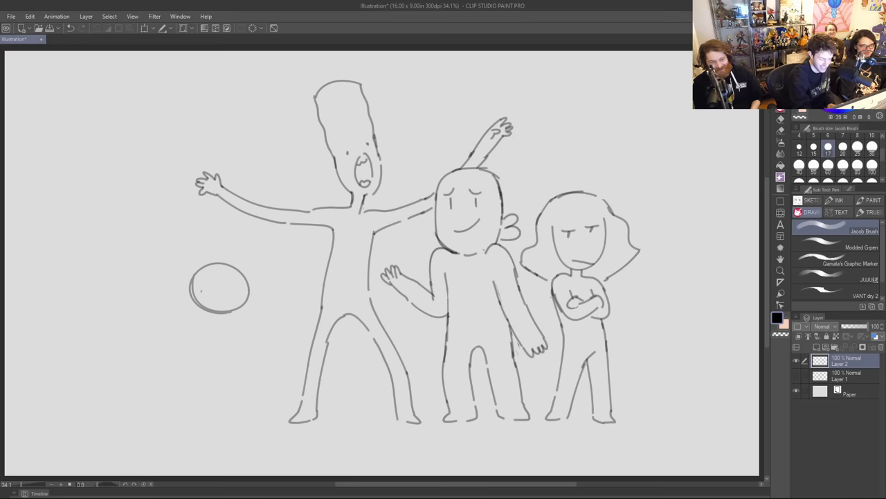
Add round glasses, half-closed eyes, a scribbled tuft of hair and a small slanted mouth to the round head.
{"action": "mouse_move", "coordinate": [200, 300]}
{"action": "left_mouse_down"}
{"action": "mouse_move", "coordinate": [203, 274]}
{"action": "mouse_move", "coordinate": [217, 292]}
{"action": "mouse_move", "coordinate": [221, 273]}
{"action": "mouse_move", "coordinate": [233, 270]}
{"action": "mouse_move", "coordinate": [233, 297]}
{"action": "mouse_move", "coordinate": [215, 289]}
{"action": "mouse_move", "coordinate": [223, 271]}
{"action": "mouse_move", "coordinate": [235, 271]}
{"action": "mouse_move", "coordinate": [241, 285]}
{"action": "mouse_move", "coordinate": [234, 297]}
{"action": "mouse_move", "coordinate": [208, 280]}
{"action": "mouse_move", "coordinate": [181, 284]}
{"action": "mouse_move", "coordinate": [194, 293]}
{"action": "mouse_move", "coordinate": [192, 284]}
{"action": "mouse_move", "coordinate": [247, 284]}
{"action": "left_mouse_up"}
{"action": "key", "text": "ctrl+z"}
{"action": "key", "text": "e"}
{"action": "key", "text": "p"}
{"action": "key", "text": "ctrl+z"}
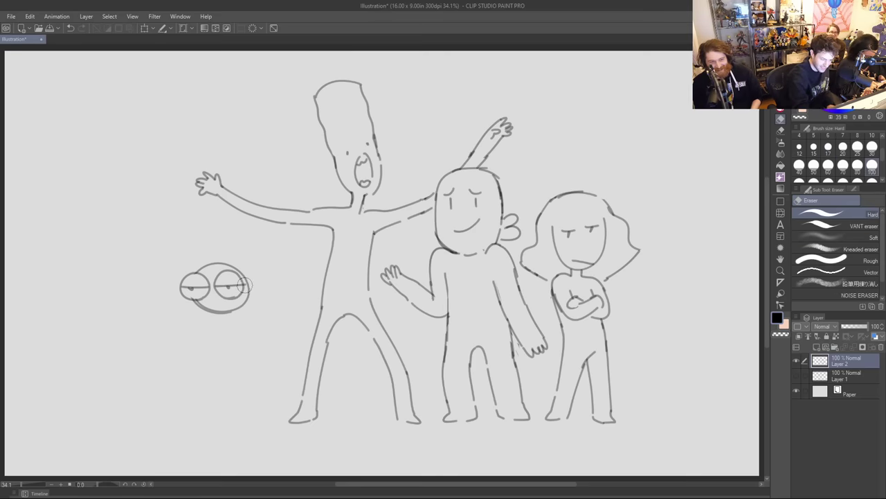
{"action": "left_click_drag", "start_coordinate": [243, 283], "coordinate": [249, 279]}
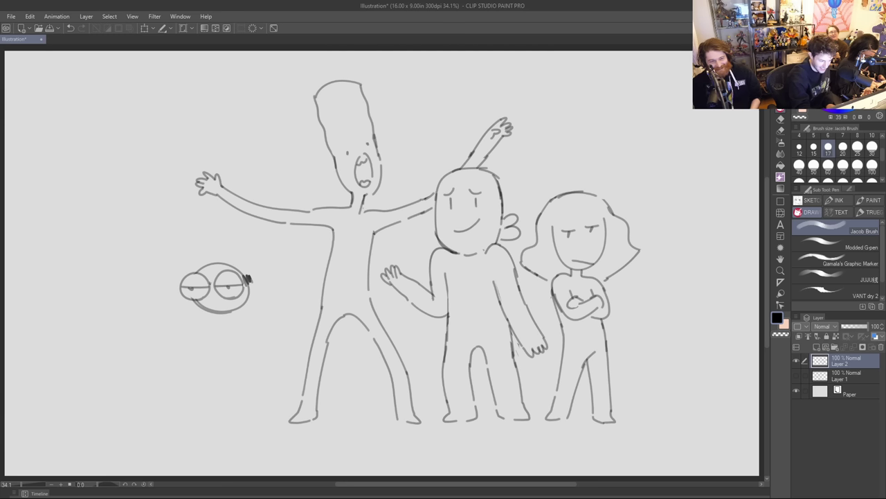
{"action": "left_click_drag", "start_coordinate": [210, 309], "coordinate": [223, 305]}
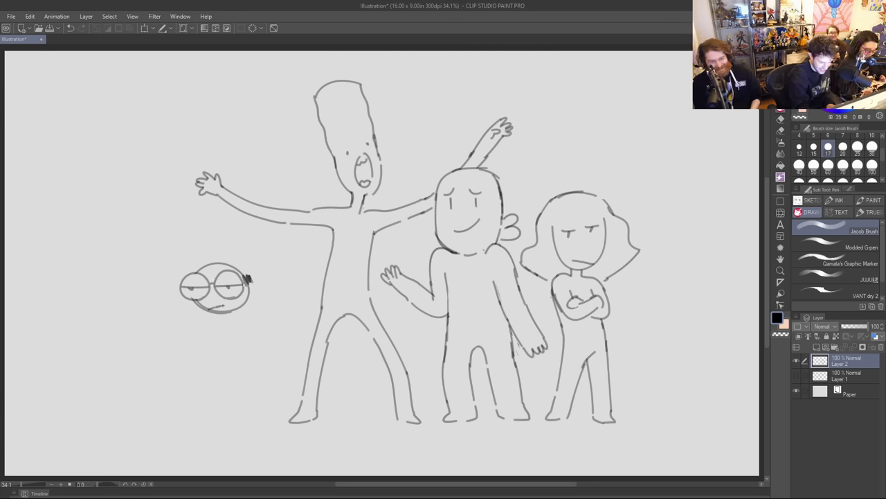
Draw the small figure's narrow armless body with sloped shoulders, short legs and flat feet below the round head.
{"action": "left_click_drag", "start_coordinate": [207, 311], "coordinate": [205, 356]}
{"action": "key", "text": "ctrl+z"}
{"action": "left_click_drag", "start_coordinate": [207, 311], "coordinate": [201, 357]}
{"action": "left_click_drag", "start_coordinate": [242, 308], "coordinate": [260, 354]}
{"action": "key", "text": "ctrl+z"}
{"action": "left_click_drag", "start_coordinate": [203, 341], "coordinate": [203, 401]}
{"action": "left_click_drag", "start_coordinate": [255, 331], "coordinate": [261, 402]}
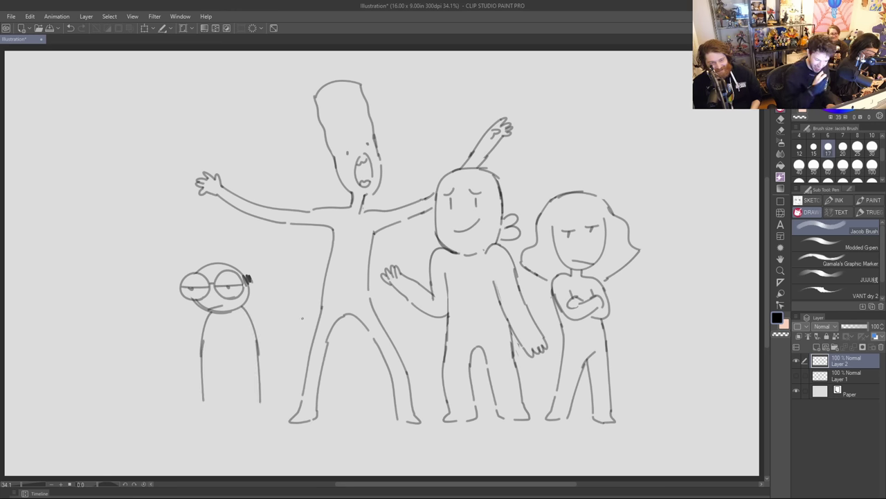
{"action": "mouse_move", "coordinate": [203, 398]}
{"action": "left_mouse_down"}
{"action": "mouse_move", "coordinate": [199, 425]}
{"action": "mouse_move", "coordinate": [222, 423]}
{"action": "mouse_move", "coordinate": [229, 383]}
{"action": "mouse_move", "coordinate": [239, 417]}
{"action": "mouse_move", "coordinate": [261, 409]}
{"action": "mouse_move", "coordinate": [267, 420]}
{"action": "mouse_move", "coordinate": [248, 423]}
{"action": "mouse_move", "coordinate": [257, 422]}
{"action": "left_mouse_up"}
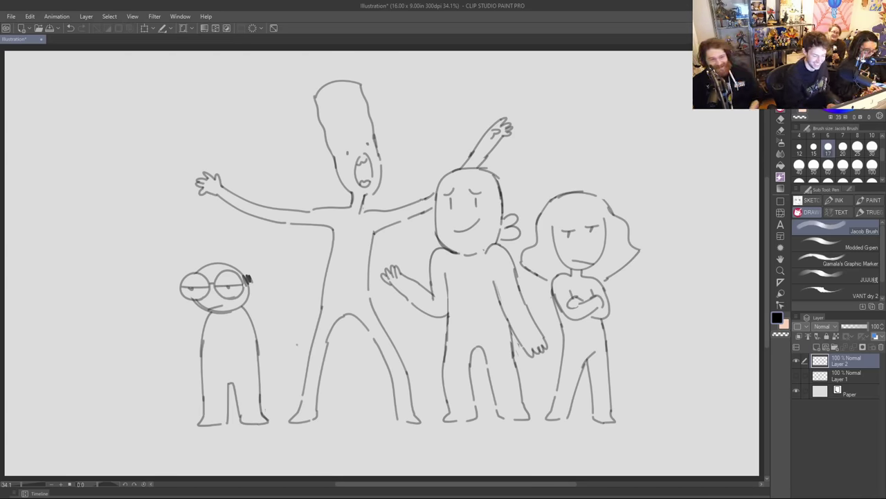
Lasso the whole small bespectacled figure and move it slightly right, closer to the screaming figure.
{"action": "key", "text": "m"}
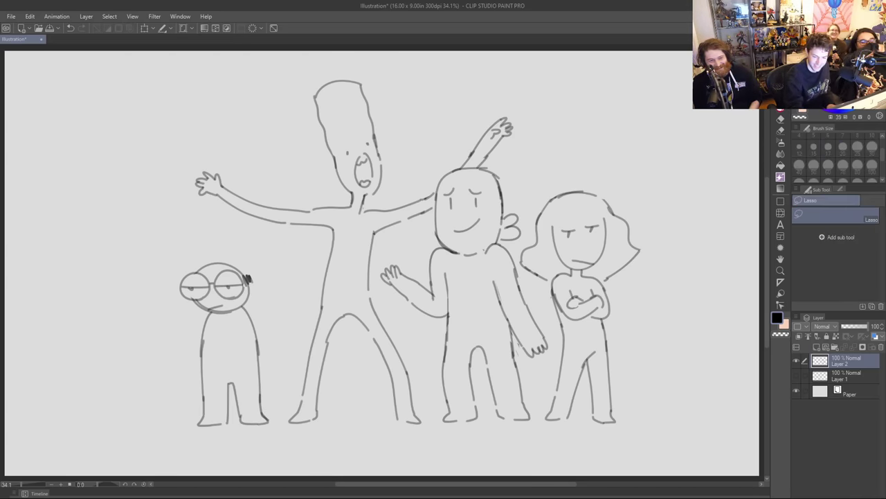
{"action": "mouse_move", "coordinate": [274, 407]}
{"action": "left_mouse_down"}
{"action": "mouse_move", "coordinate": [209, 441]}
{"action": "mouse_move", "coordinate": [159, 246]}
{"action": "mouse_move", "coordinate": [275, 253]}
{"action": "mouse_move", "coordinate": [275, 396]}
{"action": "left_mouse_up"}
{"action": "left_click", "coordinate": [242, 463]}
{"action": "mouse_move", "coordinate": [261, 280]}
{"action": "left_mouse_down"}
{"action": "mouse_move", "coordinate": [274, 280]}
{"action": "mouse_move", "coordinate": [264, 282]}
{"action": "left_mouse_up"}
{"action": "left_click", "coordinate": [199, 465]}
{"action": "left_click", "coordinate": [136, 464]}
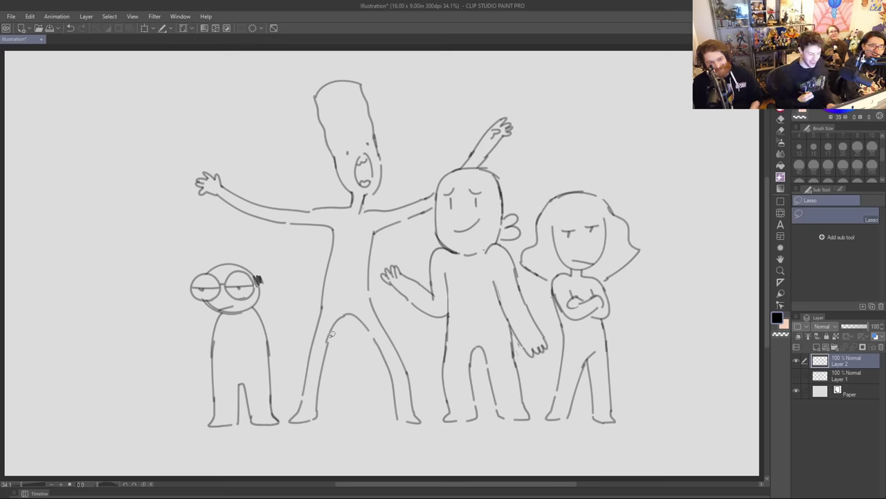
Erase part of the small figure's lower head line where it meets the body, and try redrawing the chin.
{"action": "key", "text": "e"}
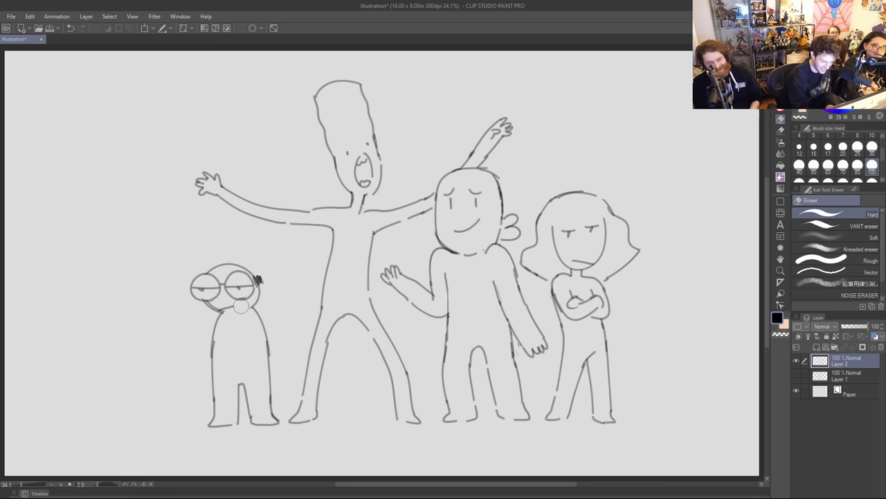
{"action": "key", "text": "p"}
{"action": "mouse_move", "coordinate": [217, 311]}
{"action": "left_mouse_down"}
{"action": "mouse_move", "coordinate": [240, 307]}
{"action": "mouse_move", "coordinate": [235, 314]}
{"action": "left_mouse_up"}
{"action": "key", "text": "ctrl+z"}
{"action": "key", "text": "ctrl+z"}
{"action": "key", "text": "ctrl+z"}
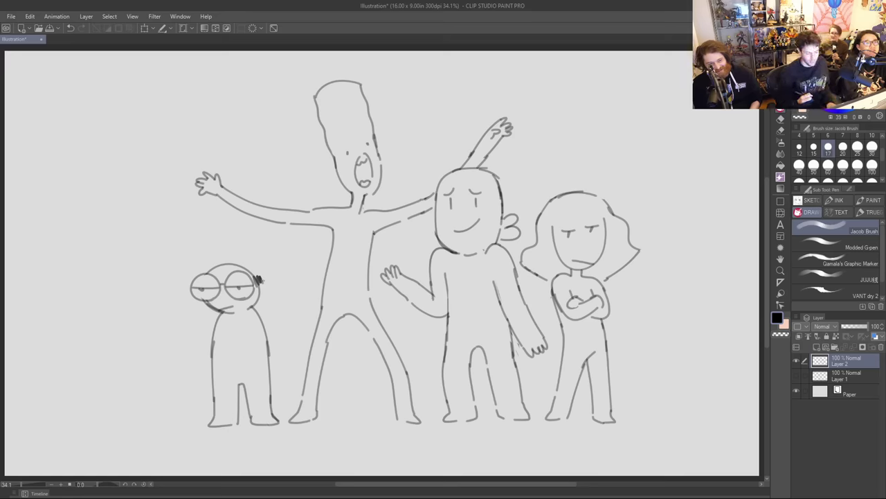
Lasso the small bespectacled figure again and move it slightly up to align its feet with the group.
{"action": "key", "text": "m"}
{"action": "mouse_move", "coordinate": [230, 444]}
{"action": "left_mouse_down"}
{"action": "mouse_move", "coordinate": [177, 254]}
{"action": "mouse_move", "coordinate": [288, 360]}
{"action": "mouse_move", "coordinate": [256, 445]}
{"action": "mouse_move", "coordinate": [244, 446]}
{"action": "left_mouse_up"}
{"action": "left_click", "coordinate": [273, 466]}
{"action": "left_click_drag", "start_coordinate": [273, 335], "coordinate": [272, 333]}
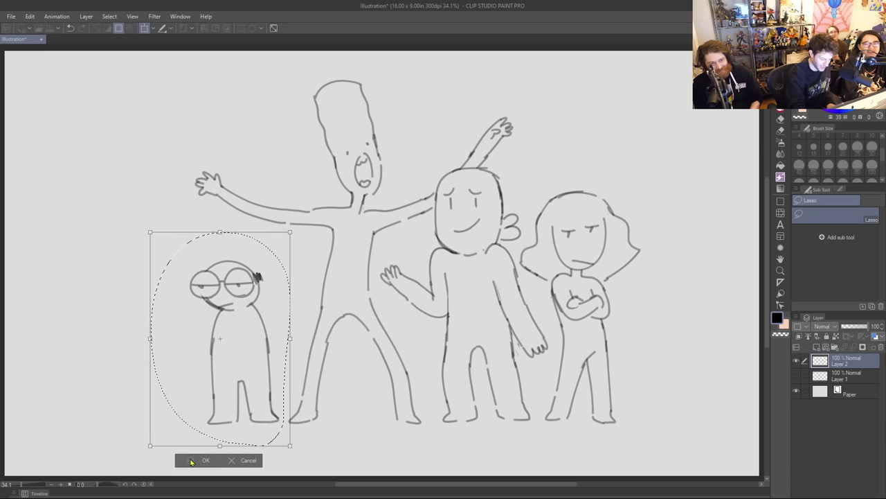
{"action": "left_click", "coordinate": [194, 461]}
{"action": "left_click", "coordinate": [143, 461]}
Try drawing a larger round head with big round glasses and scribbled hair in the empty space above the small figure.
{"action": "key", "text": "p"}
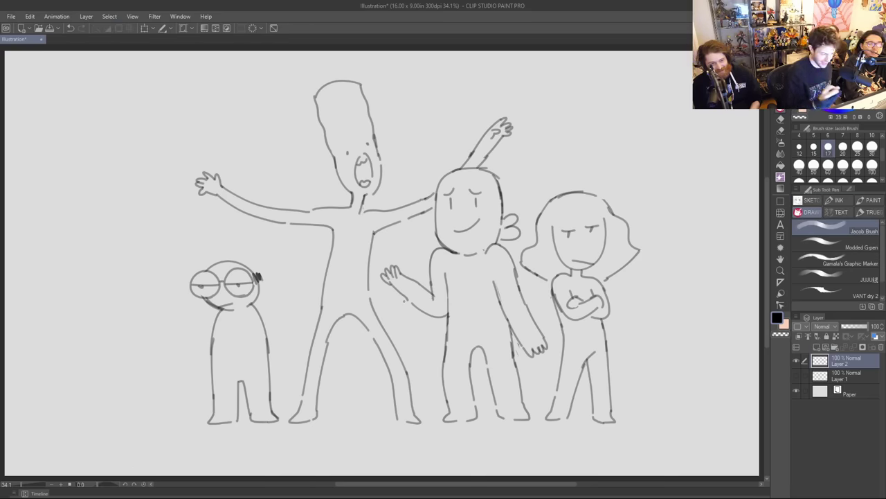
{"action": "mouse_move", "coordinate": [146, 177]}
{"action": "left_mouse_down"}
{"action": "mouse_move", "coordinate": [138, 87]}
{"action": "mouse_move", "coordinate": [175, 148]}
{"action": "mouse_move", "coordinate": [115, 168]}
{"action": "mouse_move", "coordinate": [94, 162]}
{"action": "mouse_move", "coordinate": [154, 95]}
{"action": "mouse_move", "coordinate": [151, 176]}
{"action": "left_mouse_up"}
{"action": "key", "text": "ctrl+z"}
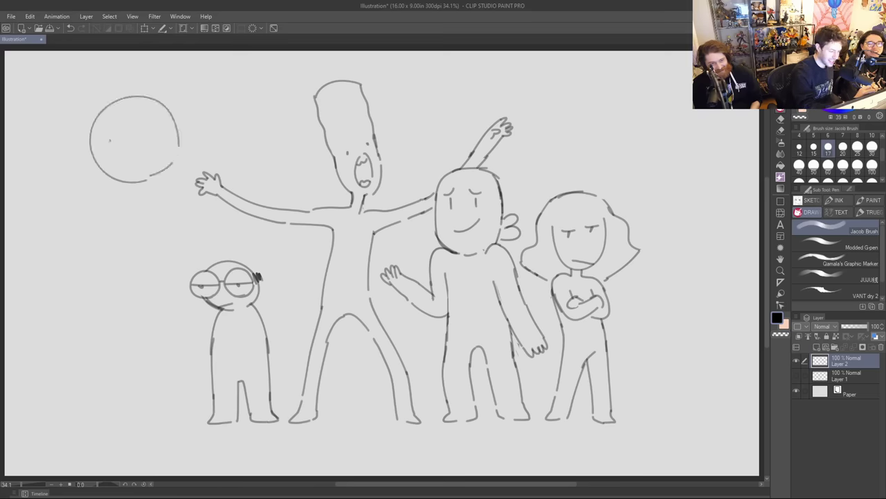
{"action": "mouse_move", "coordinate": [108, 154]}
{"action": "left_mouse_down"}
{"action": "mouse_move", "coordinate": [114, 117]}
{"action": "mouse_move", "coordinate": [112, 149]}
{"action": "mouse_move", "coordinate": [129, 111]}
{"action": "mouse_move", "coordinate": [160, 152]}
{"action": "left_mouse_up"}
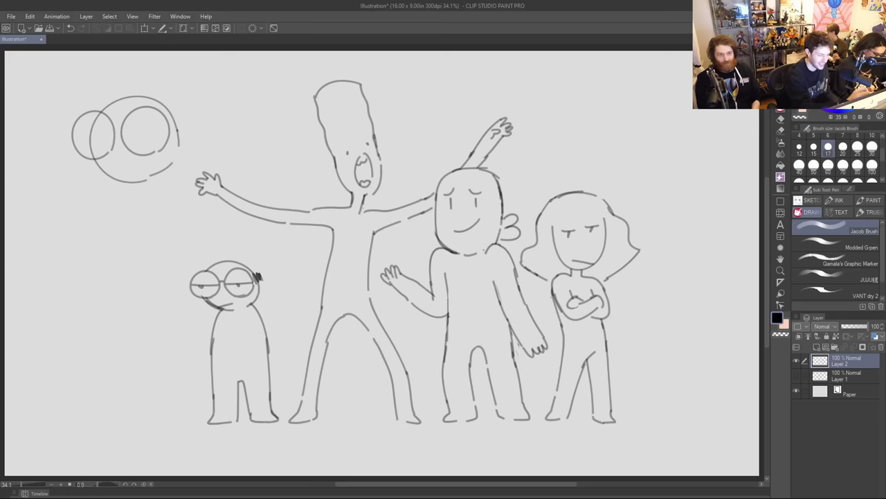
{"action": "left_click_drag", "start_coordinate": [171, 122], "coordinate": [187, 131]}
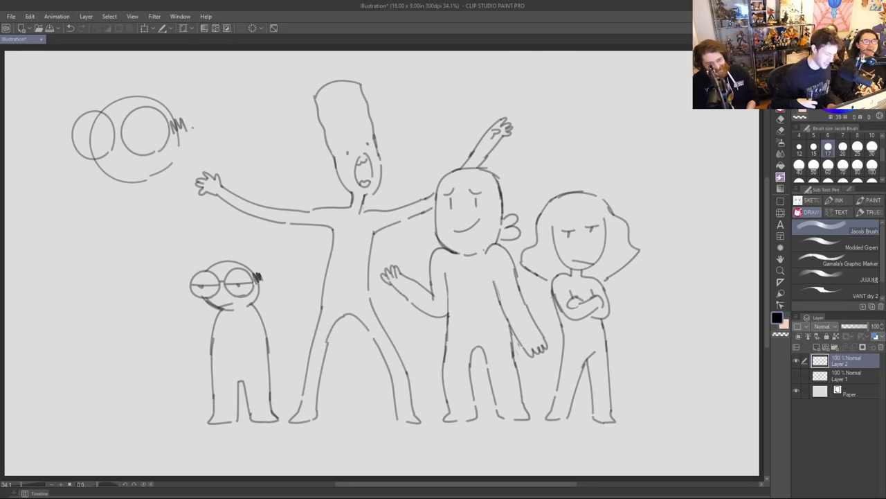
{"action": "key", "text": "ctrl+z"}
{"action": "key", "text": "ctrl+z"}
{"action": "key", "text": "ctrl+z"}
{"action": "key", "text": "ctrl+z"}
{"action": "key", "text": "ctrl+z"}
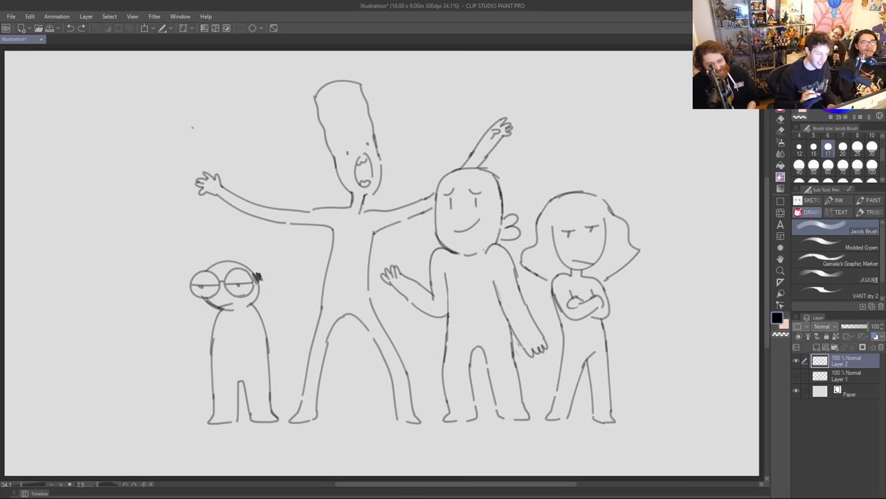
Handwrite the slanted title SENFULD above the screaming figure's outstretched hand.
{"action": "mouse_move", "coordinate": [155, 131]}
{"action": "left_mouse_down"}
{"action": "mouse_move", "coordinate": [144, 132]}
{"action": "mouse_move", "coordinate": [162, 149]}
{"action": "mouse_move", "coordinate": [149, 156]}
{"action": "left_mouse_up"}
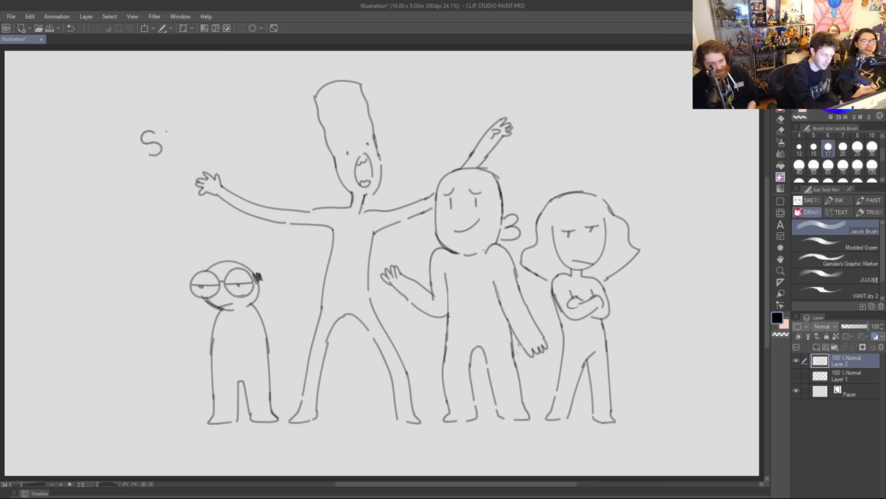
{"action": "left_click_drag", "start_coordinate": [169, 126], "coordinate": [164, 147]}
{"action": "mouse_move", "coordinate": [166, 137]}
{"action": "left_mouse_down"}
{"action": "mouse_move", "coordinate": [179, 145]}
{"action": "mouse_move", "coordinate": [182, 127]}
{"action": "left_mouse_up"}
{"action": "mouse_move", "coordinate": [182, 127]}
{"action": "left_mouse_down"}
{"action": "mouse_move", "coordinate": [191, 138]}
{"action": "mouse_move", "coordinate": [195, 124]}
{"action": "mouse_move", "coordinate": [203, 136]}
{"action": "mouse_move", "coordinate": [209, 114]}
{"action": "mouse_move", "coordinate": [205, 126]}
{"action": "mouse_move", "coordinate": [223, 108]}
{"action": "mouse_move", "coordinate": [229, 119]}
{"action": "mouse_move", "coordinate": [241, 115]}
{"action": "left_mouse_up"}
{"action": "mouse_move", "coordinate": [240, 100]}
{"action": "left_mouse_down"}
{"action": "mouse_move", "coordinate": [252, 111]}
{"action": "mouse_move", "coordinate": [244, 119]}
{"action": "left_mouse_up"}
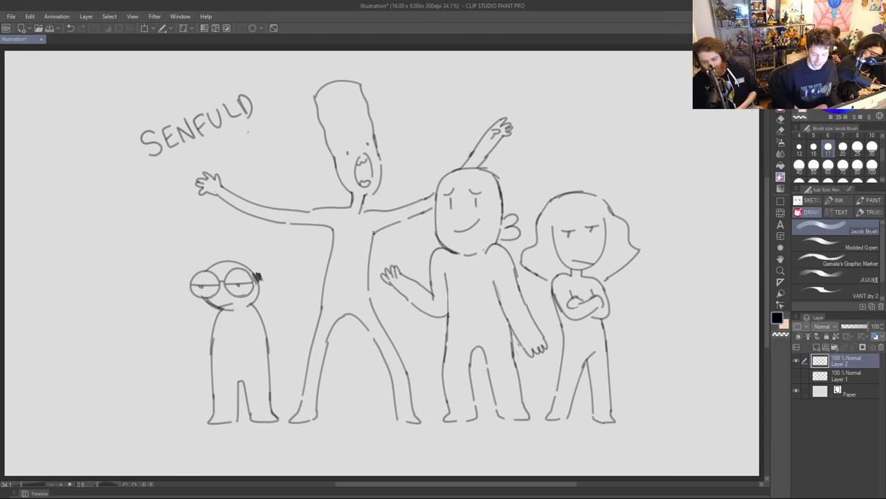
View the Layer 1 drawing on its own, and restore the view of only Layer 2 above the paper.
{"action": "left_click", "coordinate": [796, 360]}
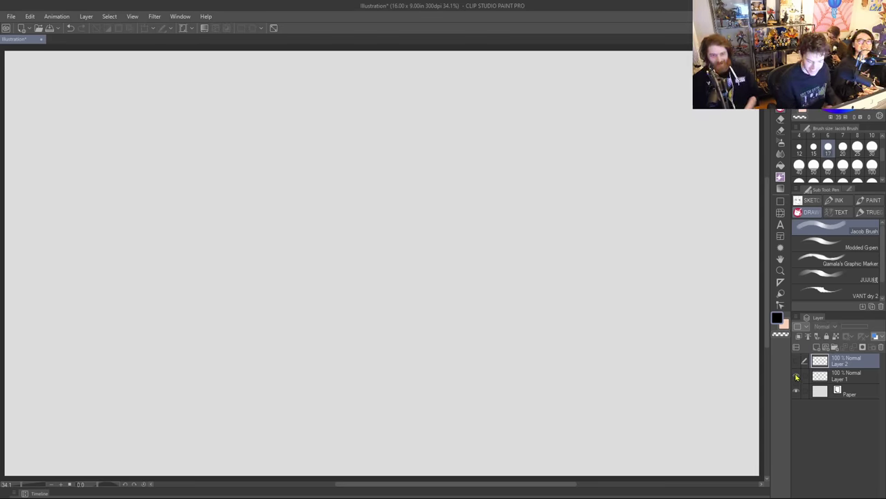
{"action": "left_click", "coordinate": [797, 375]}
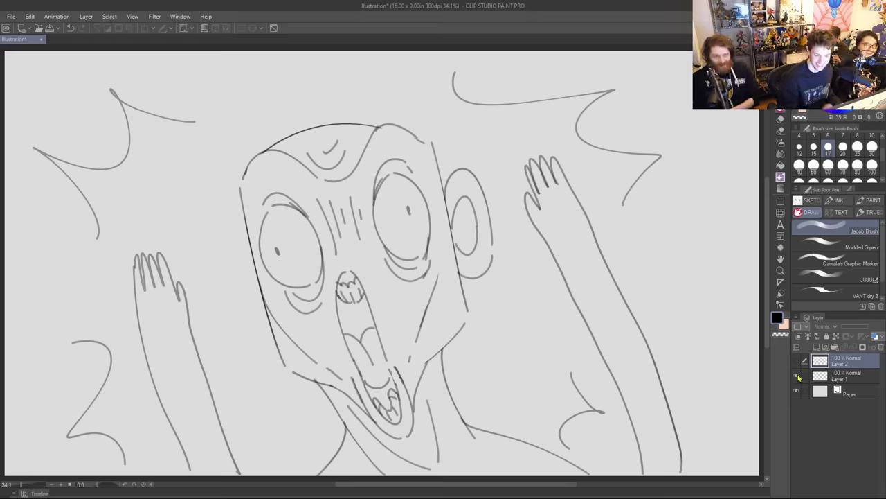
{"action": "left_click", "coordinate": [796, 375]}
{"action": "left_click", "coordinate": [796, 360]}
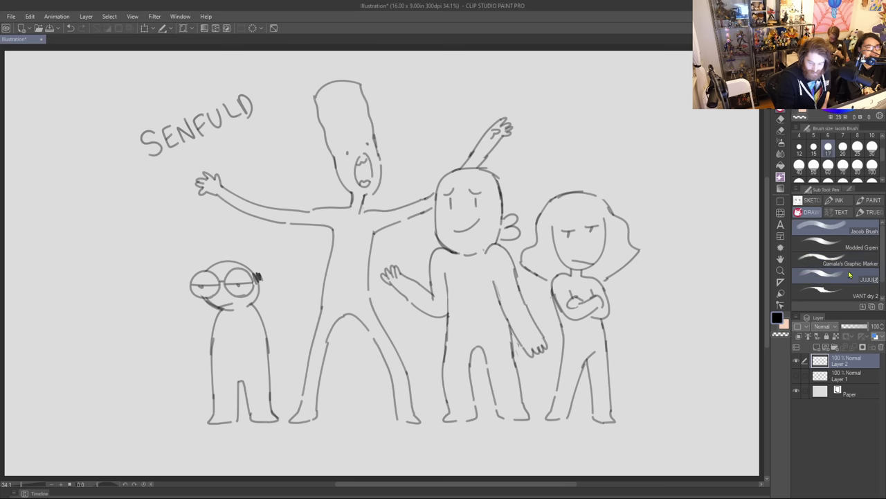
Choose the Modded G-pen brush, hide Layer 2 and add a new blank layer above it.
{"action": "left_click", "coordinate": [841, 244]}
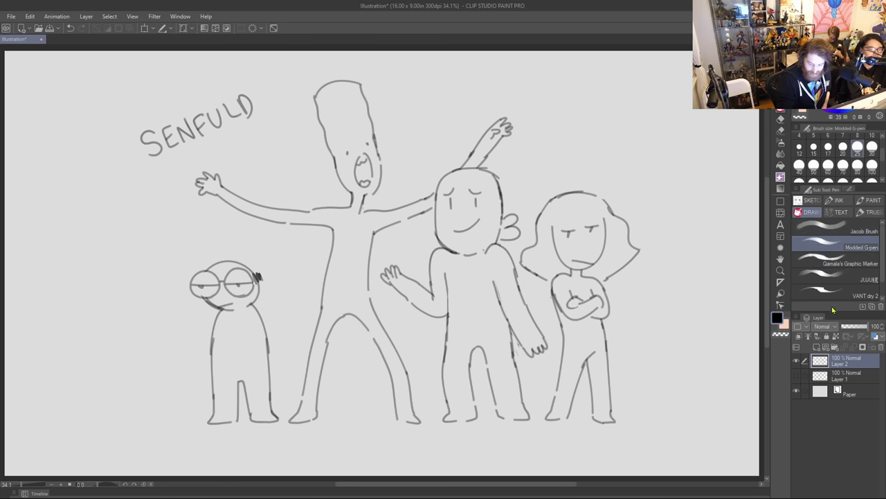
{"action": "left_click", "coordinate": [796, 360]}
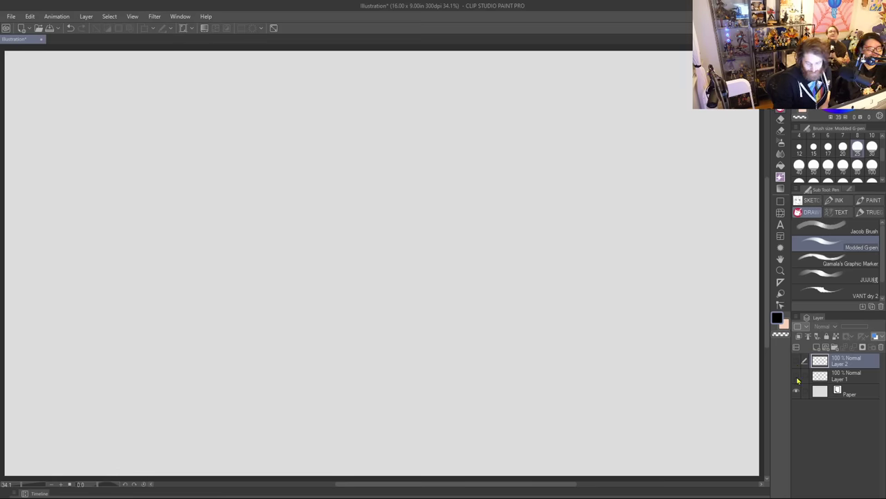
{"action": "left_click", "coordinate": [816, 347]}
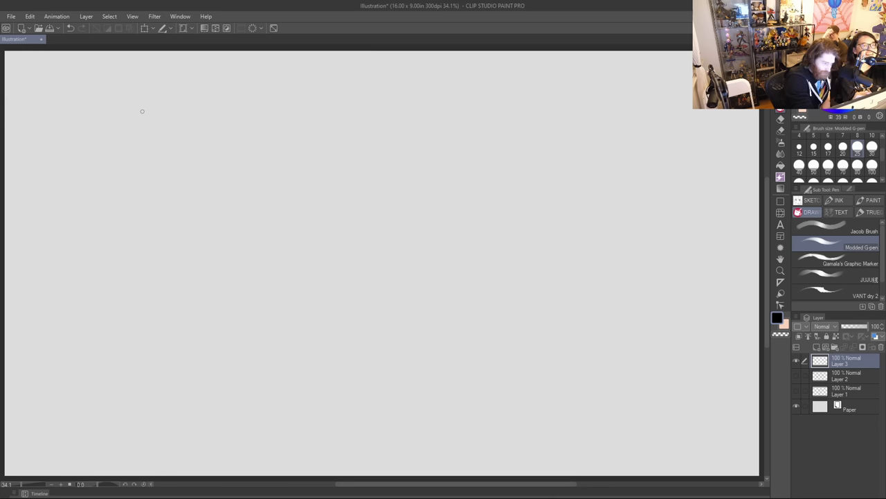
Draw the forehead and muzzle outline of a dog's head with a filled oval nose and a short line beneath it.
{"action": "mouse_move", "coordinate": [116, 117]}
{"action": "left_mouse_down"}
{"action": "mouse_move", "coordinate": [106, 202]}
{"action": "mouse_move", "coordinate": [118, 221]}
{"action": "mouse_move", "coordinate": [166, 160]}
{"action": "left_mouse_up"}
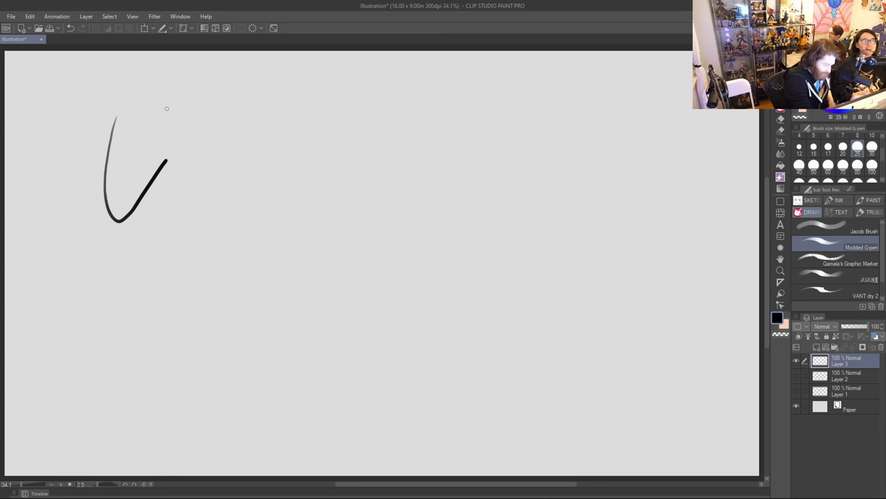
{"action": "key", "text": "ctrl+z"}
{"action": "mouse_move", "coordinate": [106, 88]}
{"action": "left_mouse_down"}
{"action": "mouse_move", "coordinate": [95, 109]}
{"action": "mouse_move", "coordinate": [97, 189]}
{"action": "mouse_move", "coordinate": [121, 211]}
{"action": "mouse_move", "coordinate": [148, 213]}
{"action": "left_mouse_up"}
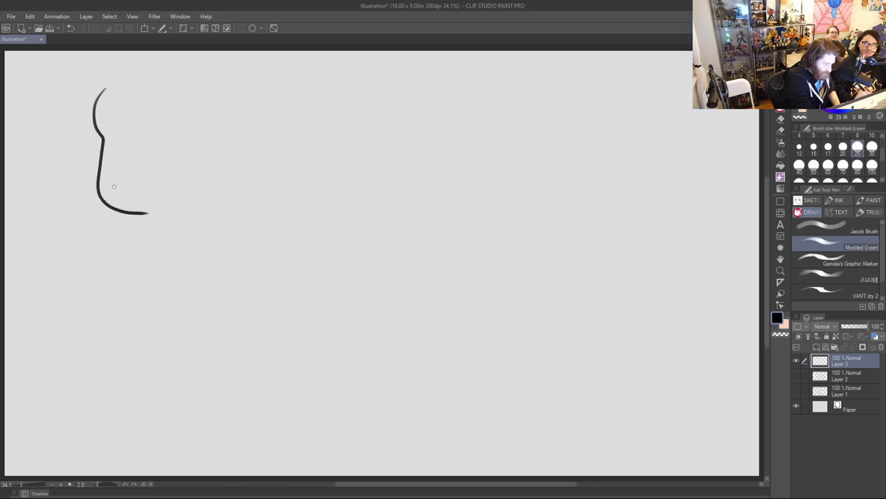
{"action": "mouse_move", "coordinate": [114, 186]}
{"action": "left_mouse_down"}
{"action": "mouse_move", "coordinate": [135, 188]}
{"action": "mouse_move", "coordinate": [121, 188]}
{"action": "mouse_move", "coordinate": [126, 194]}
{"action": "mouse_move", "coordinate": [134, 190]}
{"action": "mouse_move", "coordinate": [117, 185]}
{"action": "mouse_move", "coordinate": [125, 211]}
{"action": "left_mouse_up"}
{"action": "key", "text": "ctrl+z"}
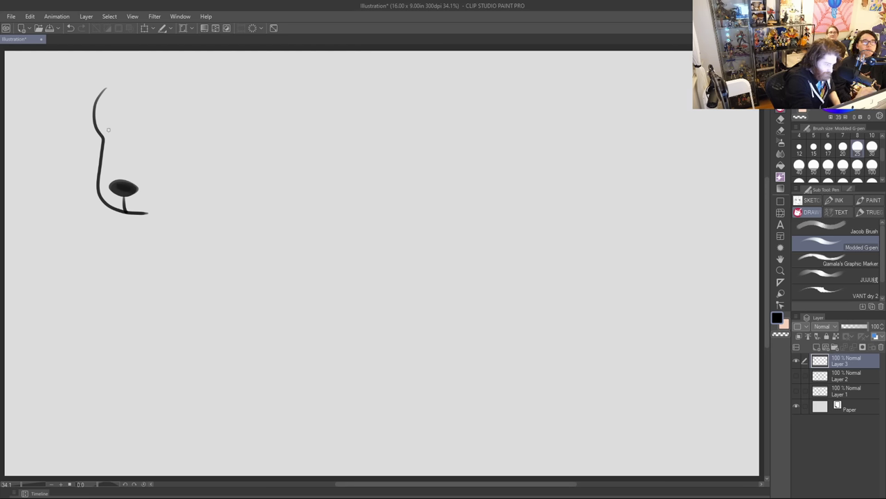
Complete the dog's head with two small eyes, the jaw line, the top of the skull and two floppy ears.
{"action": "left_click_drag", "start_coordinate": [104, 129], "coordinate": [162, 127]}
{"action": "mouse_move", "coordinate": [143, 212]}
{"action": "left_mouse_down"}
{"action": "mouse_move", "coordinate": [164, 200]}
{"action": "mouse_move", "coordinate": [170, 171]}
{"action": "mouse_move", "coordinate": [197, 150]}
{"action": "left_mouse_up"}
{"action": "left_click_drag", "start_coordinate": [117, 80], "coordinate": [193, 75]}
{"action": "mouse_move", "coordinate": [191, 111]}
{"action": "left_mouse_down"}
{"action": "mouse_move", "coordinate": [194, 144]}
{"action": "mouse_move", "coordinate": [209, 167]}
{"action": "mouse_move", "coordinate": [225, 131]}
{"action": "mouse_move", "coordinate": [206, 89]}
{"action": "left_mouse_up"}
{"action": "mouse_move", "coordinate": [92, 106]}
{"action": "left_mouse_down"}
{"action": "mouse_move", "coordinate": [82, 140]}
{"action": "mouse_move", "coordinate": [98, 168]}
{"action": "left_mouse_up"}
Draw an exaggeratedly long, nearly straight back line from the dog's head, curving down at the rump.
{"action": "mouse_move", "coordinate": [192, 75]}
{"action": "left_mouse_down"}
{"action": "mouse_move", "coordinate": [417, 70]}
{"action": "mouse_move", "coordinate": [578, 78]}
{"action": "mouse_move", "coordinate": [635, 158]}
{"action": "left_mouse_up"}
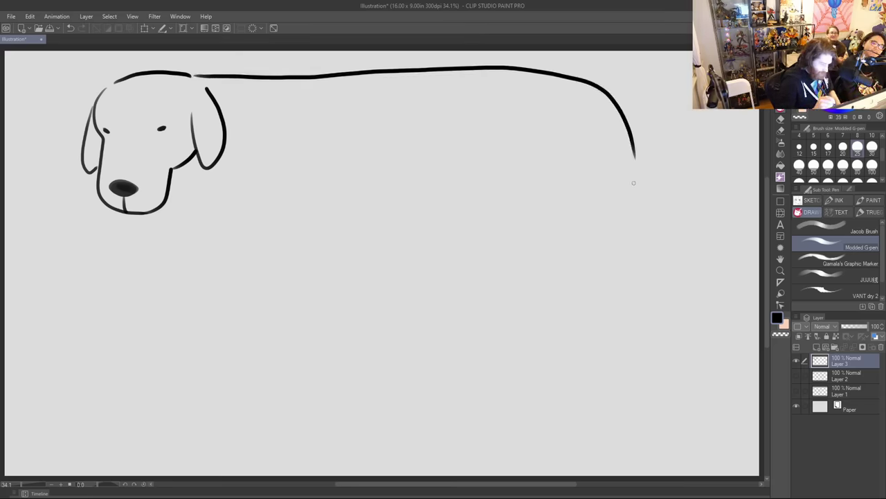
{"action": "key", "text": "ctrl+z"}
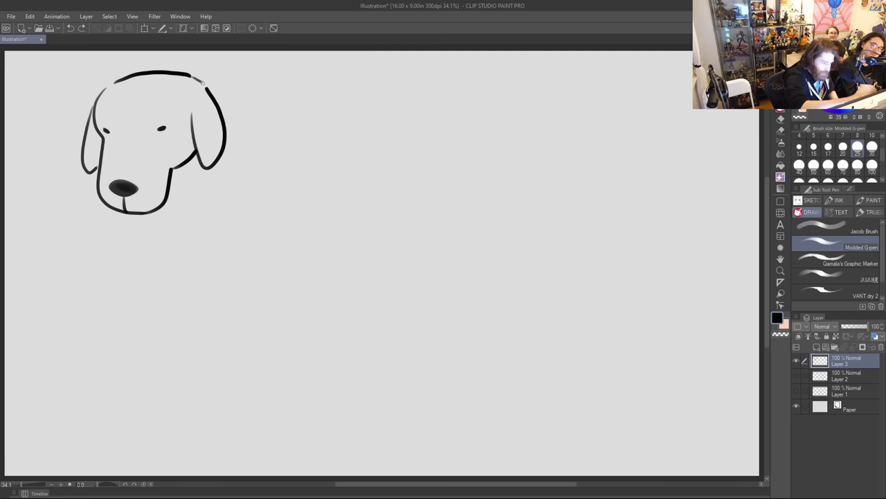
{"action": "mouse_move", "coordinate": [194, 76]}
{"action": "left_mouse_down"}
{"action": "mouse_move", "coordinate": [548, 81]}
{"action": "mouse_move", "coordinate": [628, 95]}
{"action": "mouse_move", "coordinate": [692, 161]}
{"action": "left_mouse_up"}
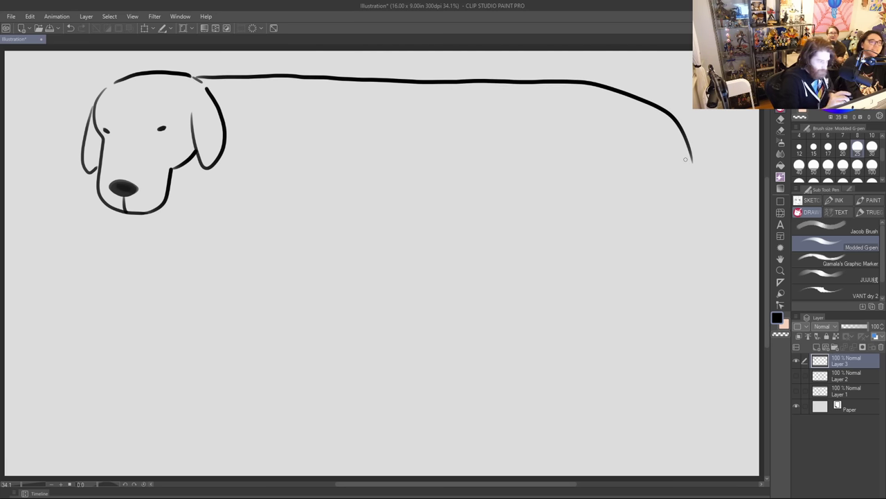
Lasso the dog's head, scale it up, reposition it against the start of the back line, and deselect it.
{"action": "key", "text": "m"}
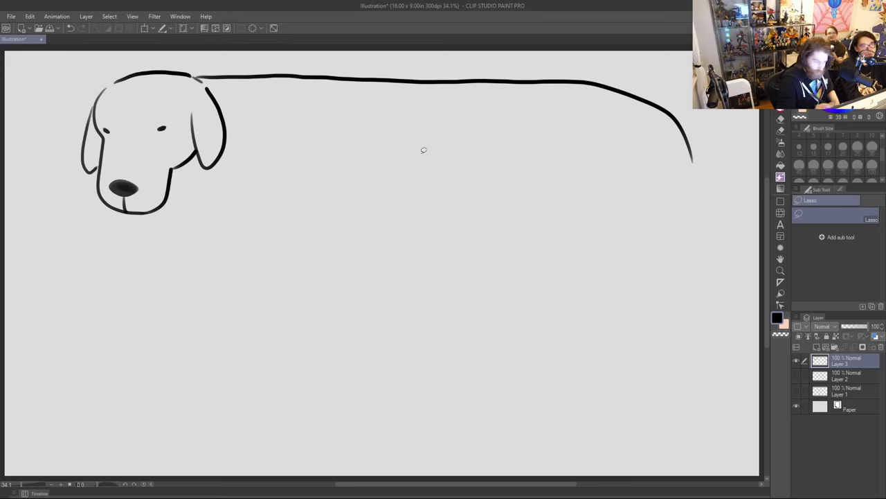
{"action": "mouse_move", "coordinate": [204, 76]}
{"action": "left_mouse_down"}
{"action": "mouse_move", "coordinate": [228, 187]}
{"action": "mouse_move", "coordinate": [57, 187]}
{"action": "mouse_move", "coordinate": [147, 61]}
{"action": "mouse_move", "coordinate": [205, 59]}
{"action": "left_mouse_up"}
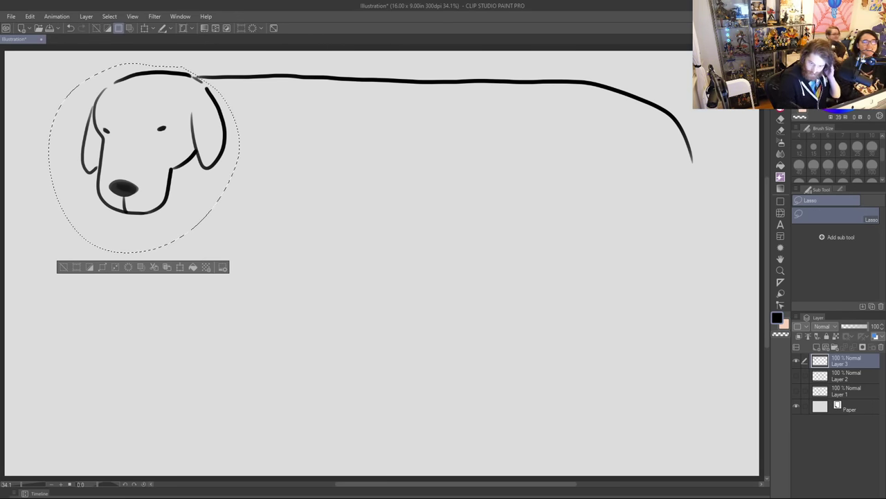
{"action": "key", "text": "k"}
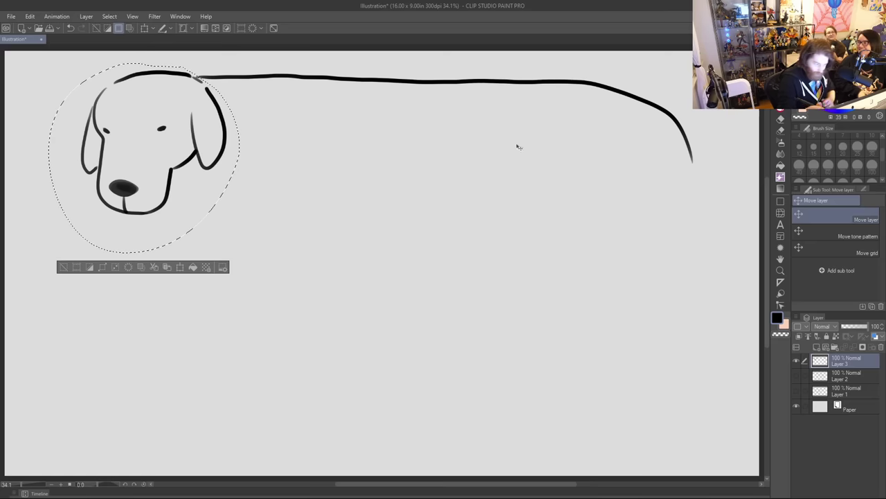
{"action": "left_click", "coordinate": [180, 267]}
{"action": "left_click_drag", "start_coordinate": [244, 249], "coordinate": [297, 311]}
{"action": "left_click_drag", "start_coordinate": [273, 189], "coordinate": [233, 185]}
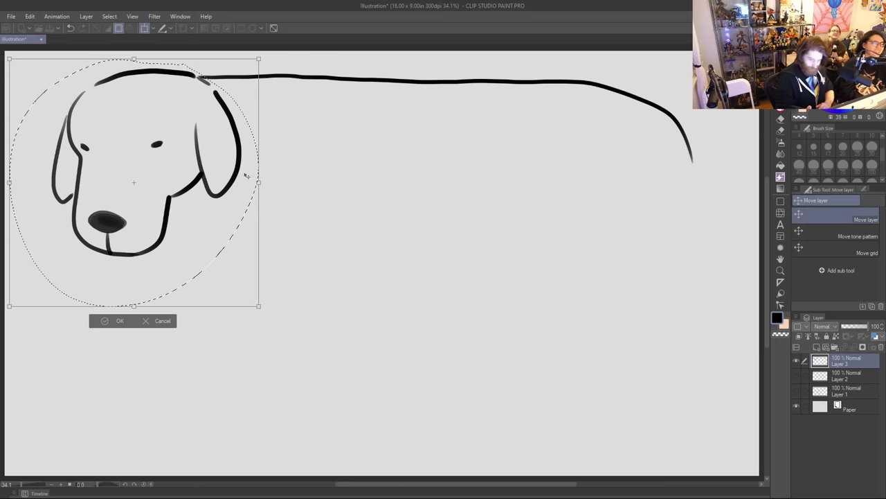
{"action": "key", "text": "Return"}
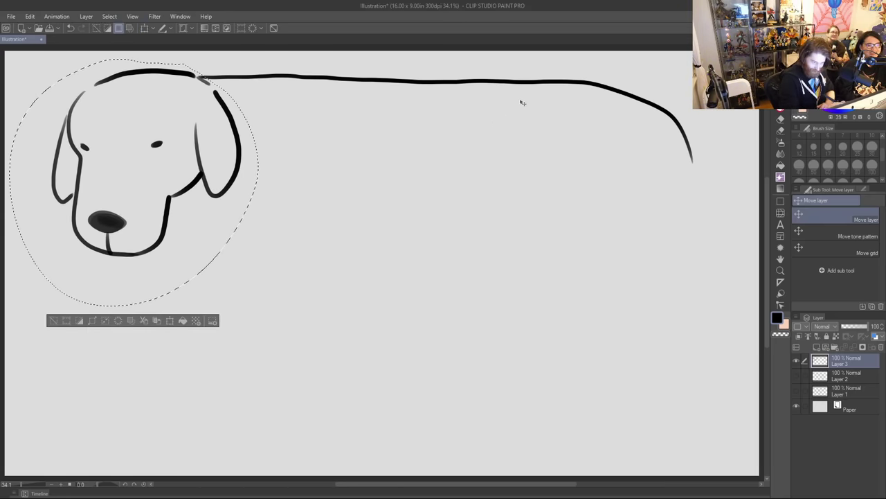
{"action": "key", "text": "m"}
{"action": "key", "text": "ctrl+d"}
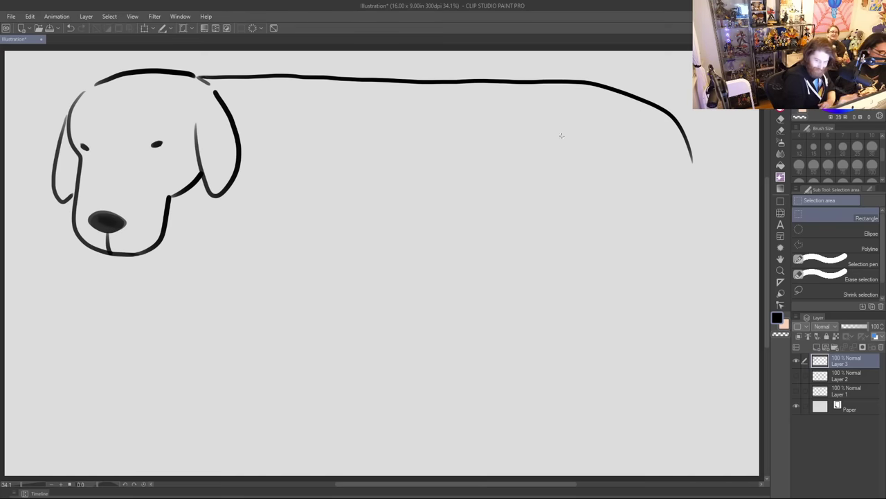
Draw a short curve beside the dog's muzzle and a long hind leg with a pointed paw and an inner leg line.
{"action": "key", "text": "p"}
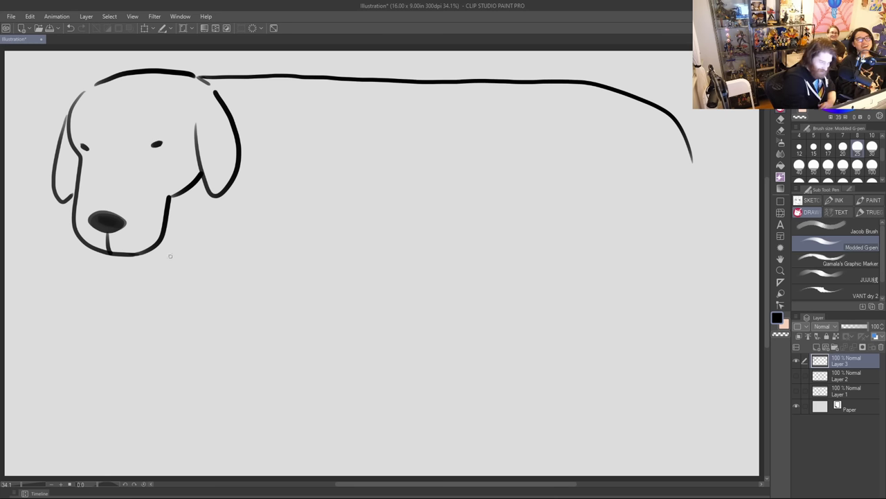
{"action": "left_click_drag", "start_coordinate": [167, 233], "coordinate": [184, 249]}
{"action": "mouse_move", "coordinate": [701, 165]}
{"action": "left_mouse_down"}
{"action": "mouse_move", "coordinate": [731, 335]}
{"action": "mouse_move", "coordinate": [745, 329]}
{"action": "mouse_move", "coordinate": [688, 339]}
{"action": "left_mouse_up"}
{"action": "left_click_drag", "start_coordinate": [658, 191], "coordinate": [674, 284]}
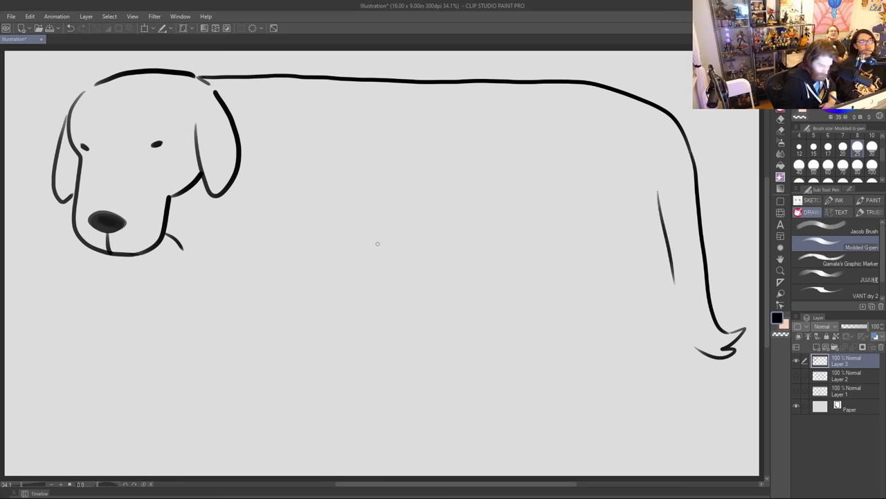
Draw the tilted top of a frog's head beneath the dog's back, with two round eyes and narrow pupils.
{"action": "mouse_move", "coordinate": [359, 226]}
{"action": "left_mouse_down"}
{"action": "mouse_move", "coordinate": [359, 203]}
{"action": "mouse_move", "coordinate": [381, 180]}
{"action": "mouse_move", "coordinate": [407, 168]}
{"action": "mouse_move", "coordinate": [441, 182]}
{"action": "left_mouse_up"}
{"action": "mouse_move", "coordinate": [365, 191]}
{"action": "left_mouse_down"}
{"action": "mouse_move", "coordinate": [344, 190]}
{"action": "mouse_move", "coordinate": [349, 218]}
{"action": "mouse_move", "coordinate": [360, 219]}
{"action": "mouse_move", "coordinate": [354, 198]}
{"action": "mouse_move", "coordinate": [350, 209]}
{"action": "left_mouse_up"}
{"action": "mouse_move", "coordinate": [407, 169]}
{"action": "left_mouse_down"}
{"action": "mouse_move", "coordinate": [404, 152]}
{"action": "mouse_move", "coordinate": [441, 163]}
{"action": "mouse_move", "coordinate": [442, 173]}
{"action": "mouse_move", "coordinate": [419, 155]}
{"action": "left_mouse_up"}
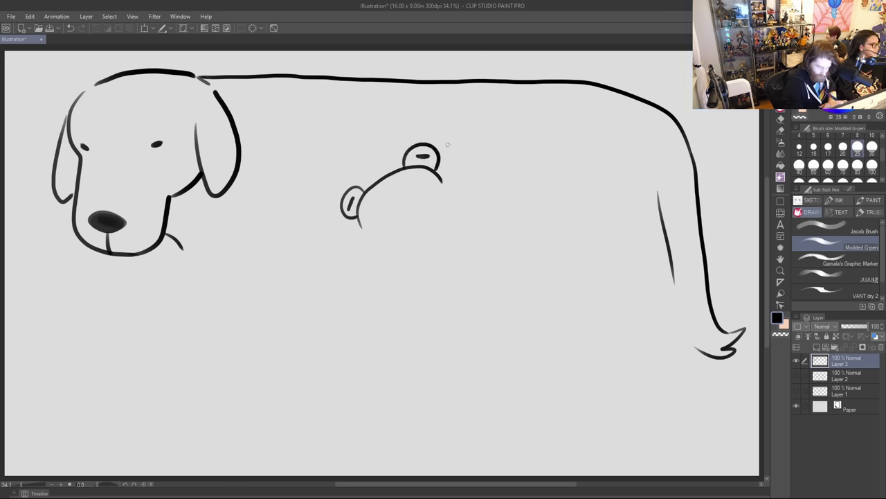
{"action": "mouse_move", "coordinate": [354, 209]}
{"action": "left_mouse_down"}
{"action": "mouse_move", "coordinate": [353, 198]}
{"action": "mouse_move", "coordinate": [349, 210]}
{"action": "left_mouse_up"}
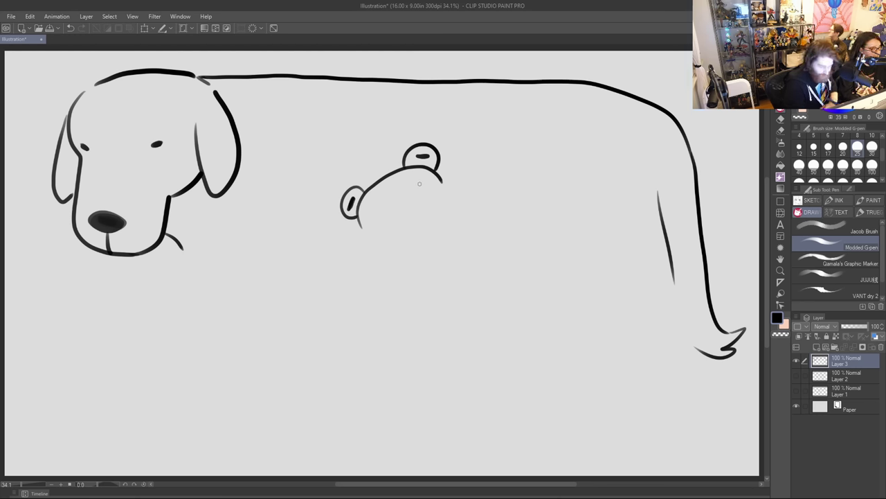
Draw the frog's wide mouth with creased corners and close the rounded lower outline of its face.
{"action": "mouse_move", "coordinate": [359, 210]}
{"action": "left_mouse_down"}
{"action": "mouse_move", "coordinate": [375, 235]}
{"action": "mouse_move", "coordinate": [396, 198]}
{"action": "mouse_move", "coordinate": [425, 178]}
{"action": "mouse_move", "coordinate": [434, 203]}
{"action": "mouse_move", "coordinate": [423, 188]}
{"action": "left_mouse_up"}
{"action": "left_click_drag", "start_coordinate": [380, 223], "coordinate": [431, 194]}
{"action": "key", "text": "ctrl+z"}
{"action": "left_click_drag", "start_coordinate": [376, 223], "coordinate": [427, 197]}
{"action": "mouse_move", "coordinate": [360, 228]}
{"action": "left_mouse_down"}
{"action": "mouse_move", "coordinate": [378, 242]}
{"action": "mouse_move", "coordinate": [395, 238]}
{"action": "mouse_move", "coordinate": [444, 177]}
{"action": "left_mouse_up"}
{"action": "key", "text": "ctrl+z"}
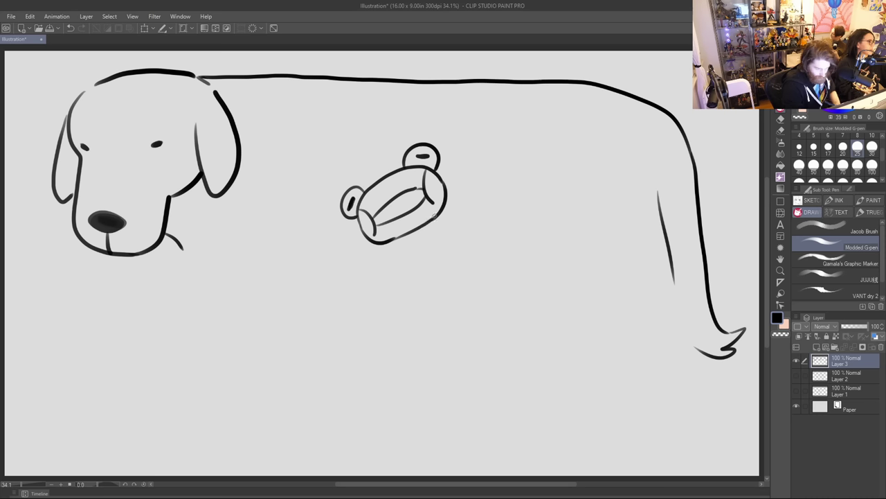
Draw a slanted collar ring beneath the frog's chin and the lower side curve of a helmet rising from it.
{"action": "left_click_drag", "start_coordinate": [388, 248], "coordinate": [439, 227]}
{"action": "key", "text": "ctrl+z"}
{"action": "mouse_move", "coordinate": [387, 245]}
{"action": "left_mouse_down"}
{"action": "mouse_move", "coordinate": [410, 245]}
{"action": "mouse_move", "coordinate": [443, 221]}
{"action": "left_mouse_up"}
{"action": "key", "text": "ctrl+z"}
{"action": "left_click_drag", "start_coordinate": [387, 245], "coordinate": [448, 223]}
{"action": "key", "text": "ctrl+z"}
{"action": "left_click_drag", "start_coordinate": [387, 249], "coordinate": [445, 222]}
{"action": "key", "text": "ctrl+z"}
{"action": "mouse_move", "coordinate": [386, 251]}
{"action": "left_mouse_down"}
{"action": "mouse_move", "coordinate": [440, 229]}
{"action": "mouse_move", "coordinate": [440, 215]}
{"action": "mouse_move", "coordinate": [445, 224]}
{"action": "mouse_move", "coordinate": [459, 164]}
{"action": "left_mouse_up"}
Draw the helmet's curved far side, sweeping from beside the frog's lower eye down to the collar.
{"action": "left_click_drag", "start_coordinate": [421, 133], "coordinate": [466, 173]}
{"action": "key", "text": "ctrl+z"}
{"action": "left_click_drag", "start_coordinate": [336, 168], "coordinate": [395, 254]}
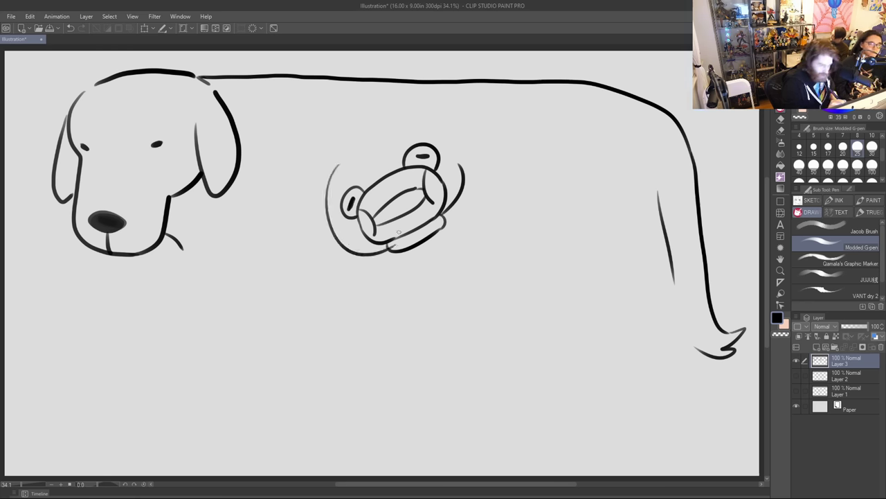
{"action": "key", "text": "ctrl+z"}
{"action": "mouse_move", "coordinate": [333, 155]}
{"action": "left_mouse_down"}
{"action": "mouse_move", "coordinate": [389, 245]}
{"action": "mouse_move", "coordinate": [332, 226]}
{"action": "mouse_move", "coordinate": [393, 253]}
{"action": "left_mouse_up"}
{"action": "key", "text": "ctrl+z"}
{"action": "key", "text": "ctrl+z"}
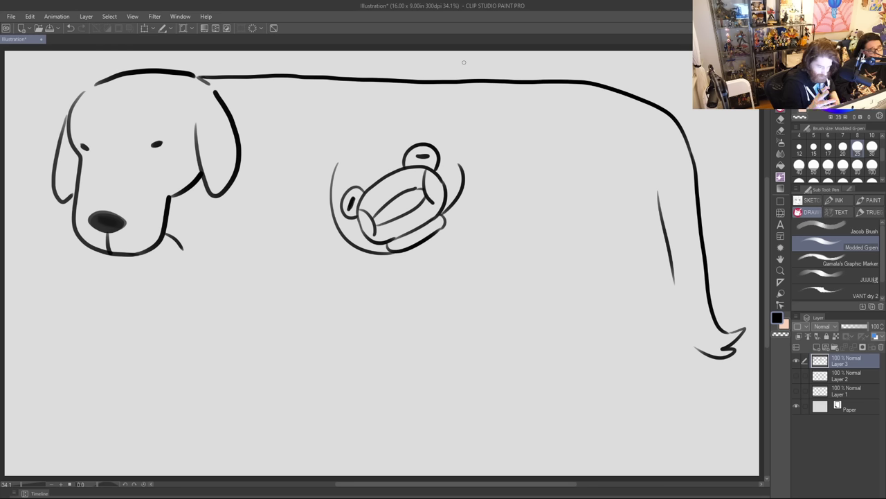
Erase the helmet's short side curve by the upper eye and close the round outline over the frog's head.
{"action": "left_click_drag", "start_coordinate": [461, 162], "coordinate": [449, 211]}
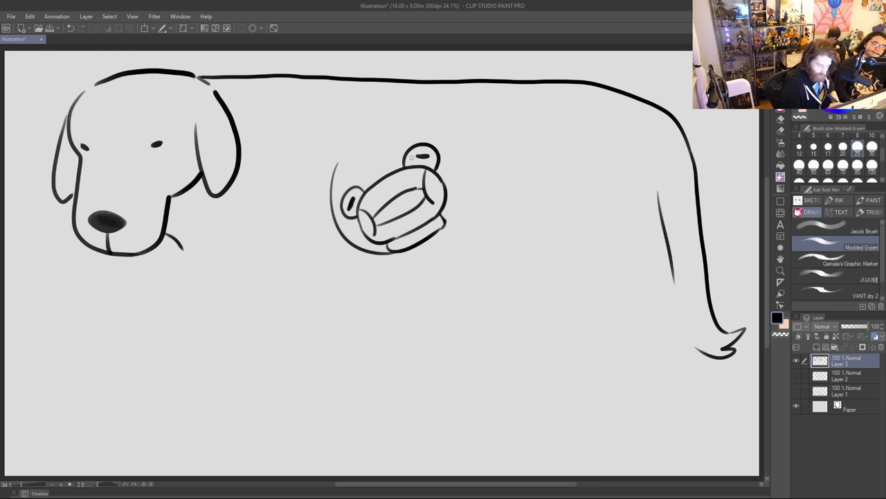
{"action": "mouse_move", "coordinate": [335, 168]}
{"action": "left_mouse_down"}
{"action": "mouse_move", "coordinate": [448, 126]}
{"action": "mouse_move", "coordinate": [348, 155]}
{"action": "mouse_move", "coordinate": [435, 131]}
{"action": "mouse_move", "coordinate": [463, 200]}
{"action": "left_mouse_up"}
{"action": "key", "text": "ctrl+z"}
{"action": "key", "text": "ctrl+z"}
{"action": "mouse_move", "coordinate": [441, 135]}
{"action": "left_mouse_down"}
{"action": "mouse_move", "coordinate": [459, 163]}
{"action": "mouse_move", "coordinate": [464, 199]}
{"action": "mouse_move", "coordinate": [444, 228]}
{"action": "mouse_move", "coordinate": [462, 196]}
{"action": "mouse_move", "coordinate": [462, 168]}
{"action": "left_mouse_up"}
{"action": "key", "text": "ctrl+z"}
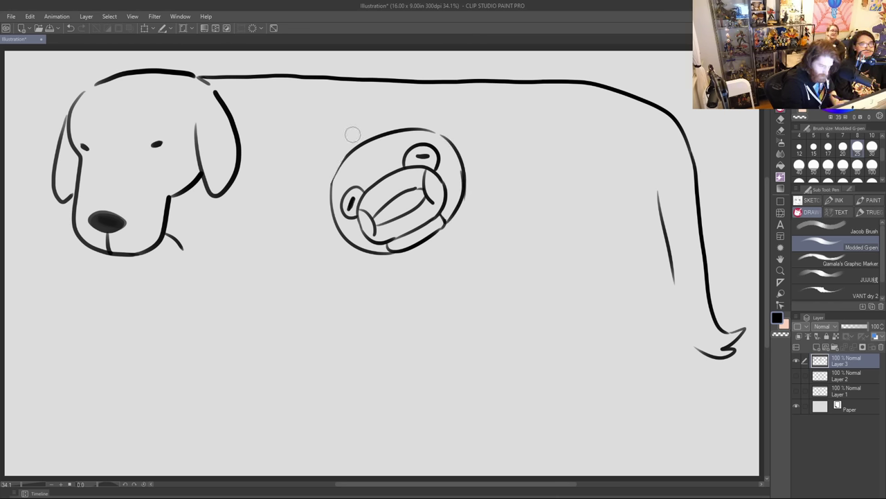
Clean up the helmet outline where its side and top curves meet.
{"action": "left_click_drag", "start_coordinate": [333, 203], "coordinate": [353, 153]}
{"action": "key", "text": "ctrl+z"}
{"action": "left_click_drag", "start_coordinate": [333, 196], "coordinate": [357, 147]}
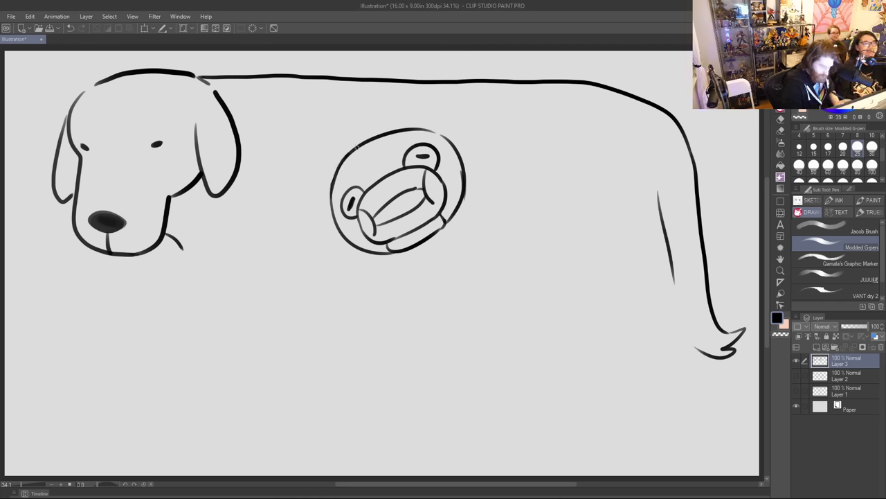
{"action": "left_click_drag", "start_coordinate": [453, 151], "coordinate": [440, 136]}
{"action": "key", "text": "ctrl+z"}
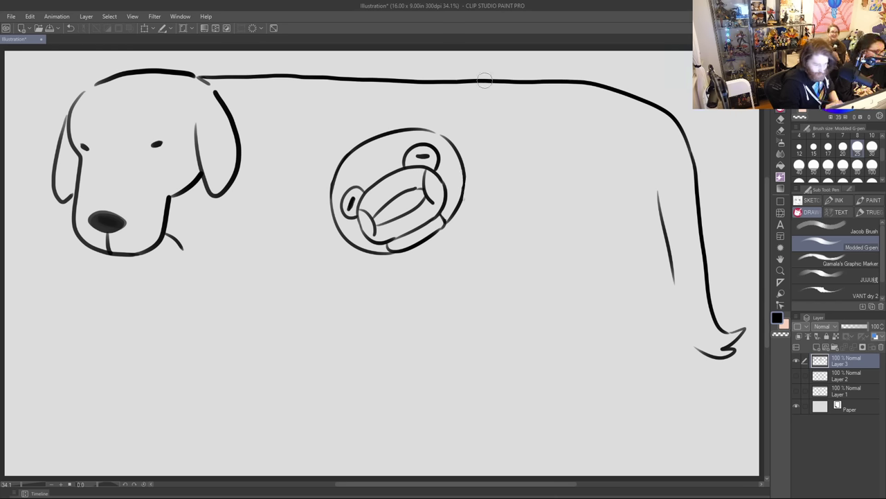
Draw the frog's outstretched arms with cuffs and splayed fingers, plus the side curve of its torso.
{"action": "mouse_move", "coordinate": [387, 256]}
{"action": "left_mouse_down"}
{"action": "mouse_move", "coordinate": [401, 283]}
{"action": "mouse_move", "coordinate": [465, 275]}
{"action": "mouse_move", "coordinate": [422, 298]}
{"action": "mouse_move", "coordinate": [443, 294]}
{"action": "left_mouse_up"}
{"action": "key", "text": "ctrl+z"}
{"action": "key", "text": "ctrl+z"}
{"action": "left_click_drag", "start_coordinate": [456, 230], "coordinate": [470, 272]}
{"action": "mouse_move", "coordinate": [455, 218]}
{"action": "left_mouse_down"}
{"action": "mouse_move", "coordinate": [478, 198]}
{"action": "mouse_move", "coordinate": [462, 229]}
{"action": "mouse_move", "coordinate": [481, 213]}
{"action": "mouse_move", "coordinate": [460, 231]}
{"action": "mouse_move", "coordinate": [487, 187]}
{"action": "left_mouse_up"}
{"action": "key", "text": "ctrl+z"}
{"action": "key", "text": "ctrl+z"}
{"action": "mouse_move", "coordinate": [489, 185]}
{"action": "left_mouse_down"}
{"action": "mouse_move", "coordinate": [507, 191]}
{"action": "mouse_move", "coordinate": [485, 215]}
{"action": "left_mouse_up"}
Draw the frog's rounded belly and its downward-hanging leg with a webbed foot.
{"action": "mouse_move", "coordinate": [389, 252]}
{"action": "left_mouse_down"}
{"action": "mouse_move", "coordinate": [365, 260]}
{"action": "mouse_move", "coordinate": [368, 276]}
{"action": "mouse_move", "coordinate": [396, 268]}
{"action": "mouse_move", "coordinate": [345, 270]}
{"action": "mouse_move", "coordinate": [355, 263]}
{"action": "mouse_move", "coordinate": [342, 279]}
{"action": "mouse_move", "coordinate": [356, 285]}
{"action": "mouse_move", "coordinate": [371, 278]}
{"action": "mouse_move", "coordinate": [416, 323]}
{"action": "mouse_move", "coordinate": [432, 319]}
{"action": "mouse_move", "coordinate": [407, 306]}
{"action": "mouse_move", "coordinate": [429, 327]}
{"action": "left_mouse_up"}
{"action": "key", "text": "ctrl+z"}
{"action": "key", "text": "ctrl+z"}
{"action": "key", "text": "ctrl+z"}
{"action": "key", "text": "ctrl+z"}
{"action": "mouse_move", "coordinate": [432, 296]}
{"action": "left_mouse_down"}
{"action": "mouse_move", "coordinate": [418, 360]}
{"action": "mouse_move", "coordinate": [431, 350]}
{"action": "mouse_move", "coordinate": [441, 359]}
{"action": "mouse_move", "coordinate": [444, 313]}
{"action": "left_mouse_up"}
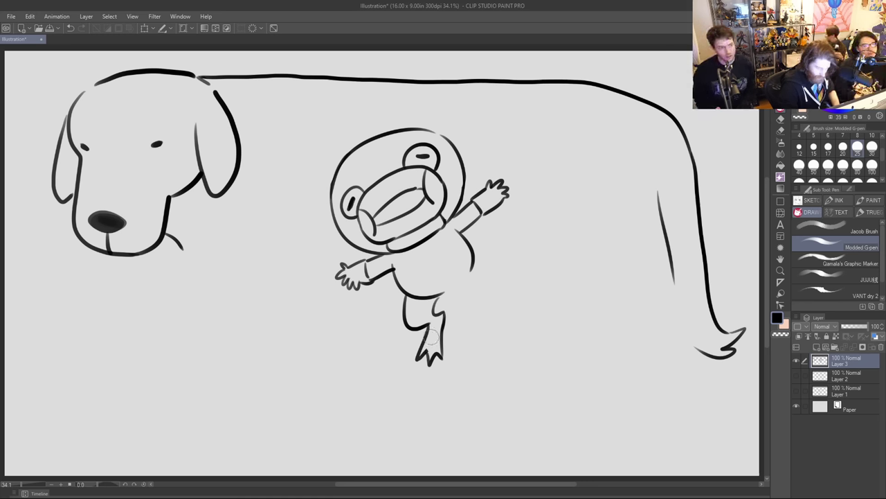
Erase the belly's lower line and draw the frog's second leg bent outward with a webbed foot.
{"action": "left_click_drag", "start_coordinate": [410, 299], "coordinate": [440, 290]}
{"action": "mouse_move", "coordinate": [473, 256]}
{"action": "left_mouse_down"}
{"action": "mouse_move", "coordinate": [486, 303]}
{"action": "mouse_move", "coordinate": [478, 291]}
{"action": "mouse_move", "coordinate": [501, 312]}
{"action": "mouse_move", "coordinate": [533, 294]}
{"action": "mouse_move", "coordinate": [498, 290]}
{"action": "mouse_move", "coordinate": [502, 261]}
{"action": "mouse_move", "coordinate": [496, 289]}
{"action": "mouse_move", "coordinate": [502, 260]}
{"action": "left_mouse_up"}
{"action": "key", "text": "ctrl+z"}
{"action": "key", "text": "ctrl+z"}
{"action": "key", "text": "ctrl+z"}
{"action": "left_click_drag", "start_coordinate": [497, 291], "coordinate": [504, 261]}
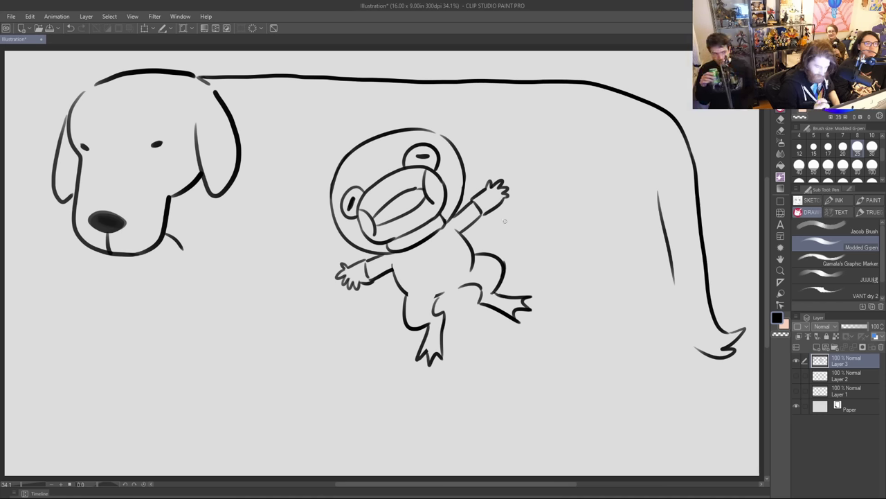
Redraw the bottom curve of the frog's belly between its two legs.
{"action": "left_click_drag", "start_coordinate": [431, 298], "coordinate": [466, 276]}
{"action": "key", "text": "ctrl+z"}
{"action": "key", "text": "ctrl+z"}
{"action": "left_click_drag", "start_coordinate": [430, 300], "coordinate": [468, 275]}
{"action": "key", "text": "ctrl+z"}
{"action": "left_click_drag", "start_coordinate": [430, 301], "coordinate": [469, 274]}
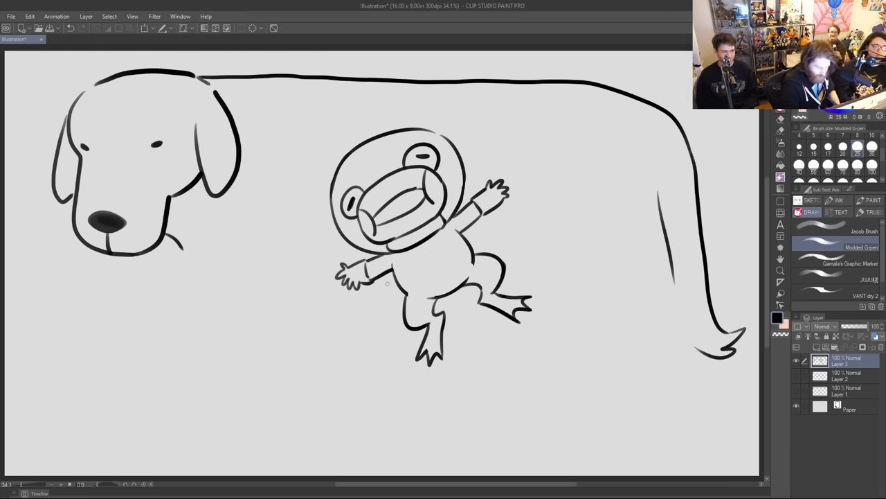
{"action": "left_click_drag", "start_coordinate": [388, 275], "coordinate": [407, 306]}
{"action": "key", "text": "ctrl+z"}
{"action": "key", "text": "ctrl+z"}
Draw a jetpack edge behind the frog and the beginning of a jagged, billowing exhaust trail.
{"action": "mouse_move", "coordinate": [474, 229]}
{"action": "left_mouse_down"}
{"action": "mouse_move", "coordinate": [491, 254]}
{"action": "mouse_move", "coordinate": [536, 279]}
{"action": "left_mouse_up"}
{"action": "key", "text": "ctrl+z"}
{"action": "mouse_move", "coordinate": [463, 298]}
{"action": "left_mouse_down"}
{"action": "mouse_move", "coordinate": [472, 322]}
{"action": "mouse_move", "coordinate": [485, 343]}
{"action": "left_mouse_up"}
{"action": "key", "text": "ctrl+z"}
{"action": "left_click_drag", "start_coordinate": [466, 298], "coordinate": [554, 393]}
{"action": "mouse_move", "coordinate": [547, 289]}
{"action": "left_mouse_down"}
{"action": "mouse_move", "coordinate": [556, 309]}
{"action": "mouse_move", "coordinate": [618, 342]}
{"action": "left_mouse_up"}
{"action": "left_click_drag", "start_coordinate": [568, 389], "coordinate": [632, 417]}
Extend both edges of the smoke trail in billows past the dog's hind leg, and erase the leg outline inside the smoke.
{"action": "mouse_move", "coordinate": [619, 350]}
{"action": "left_mouse_down"}
{"action": "mouse_move", "coordinate": [657, 355]}
{"action": "mouse_move", "coordinate": [677, 241]}
{"action": "left_mouse_up"}
{"action": "key", "text": "ctrl+z"}
{"action": "mouse_move", "coordinate": [616, 343]}
{"action": "left_mouse_down"}
{"action": "mouse_move", "coordinate": [643, 353]}
{"action": "mouse_move", "coordinate": [669, 301]}
{"action": "left_mouse_up"}
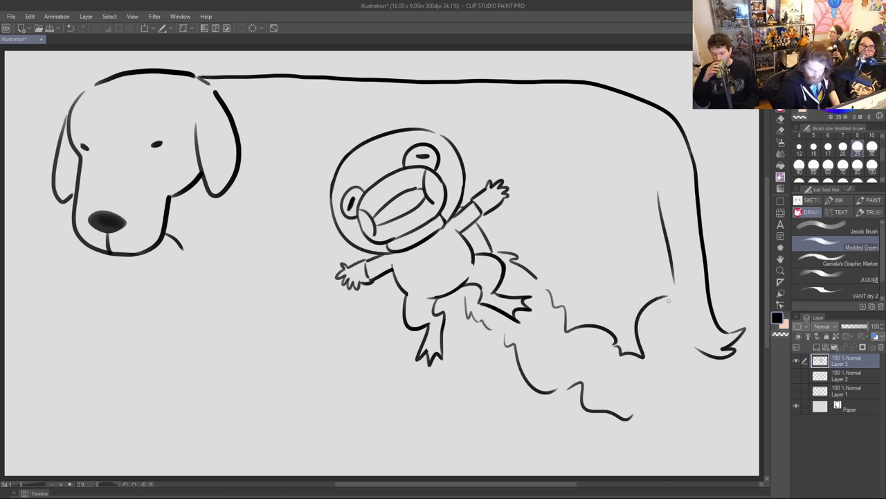
{"action": "mouse_move", "coordinate": [632, 416]}
{"action": "left_mouse_down"}
{"action": "mouse_move", "coordinate": [675, 401]}
{"action": "mouse_move", "coordinate": [680, 357]}
{"action": "left_mouse_up"}
{"action": "key", "text": "ctrl+z"}
{"action": "mouse_move", "coordinate": [633, 417]}
{"action": "left_mouse_down"}
{"action": "mouse_move", "coordinate": [645, 418]}
{"action": "mouse_move", "coordinate": [678, 388]}
{"action": "mouse_move", "coordinate": [687, 334]}
{"action": "left_mouse_up"}
{"action": "key", "text": "ctrl+z"}
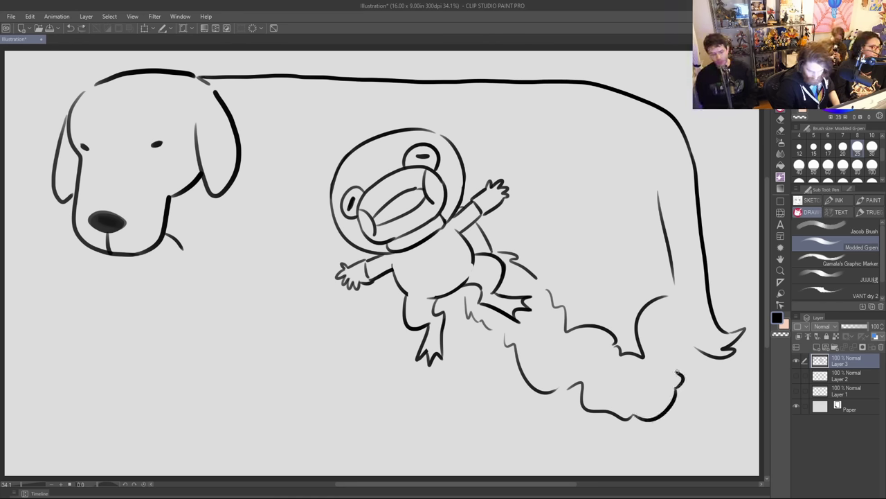
{"action": "mouse_move", "coordinate": [682, 373]}
{"action": "left_mouse_down"}
{"action": "mouse_move", "coordinate": [681, 340]}
{"action": "mouse_move", "coordinate": [713, 322]}
{"action": "left_mouse_up"}
{"action": "mouse_move", "coordinate": [671, 298]}
{"action": "left_mouse_down"}
{"action": "mouse_move", "coordinate": [702, 264]}
{"action": "mouse_move", "coordinate": [756, 223]}
{"action": "left_mouse_up"}
{"action": "left_click_drag", "start_coordinate": [712, 324], "coordinate": [759, 293]}
{"action": "mouse_move", "coordinate": [705, 250]}
{"action": "left_mouse_down"}
{"action": "mouse_move", "coordinate": [713, 319]}
{"action": "mouse_move", "coordinate": [712, 300]}
{"action": "left_mouse_up"}
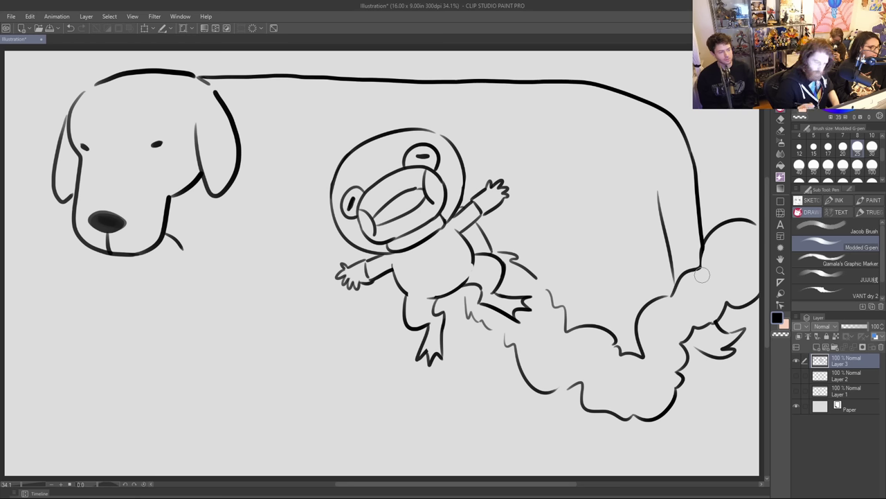
Add jagged flame strokes and a nozzle to the jetpack exhaust, and touch up the frog's mouth corners.
{"action": "mouse_move", "coordinate": [482, 326]}
{"action": "left_mouse_down"}
{"action": "mouse_move", "coordinate": [554, 349]}
{"action": "mouse_move", "coordinate": [545, 320]}
{"action": "mouse_move", "coordinate": [547, 347]}
{"action": "mouse_move", "coordinate": [552, 338]}
{"action": "left_mouse_up"}
{"action": "key", "text": "e"}
{"action": "key", "text": "p"}
{"action": "left_click_drag", "start_coordinate": [532, 279], "coordinate": [549, 306]}
{"action": "mouse_move", "coordinate": [460, 290]}
{"action": "left_mouse_down"}
{"action": "mouse_move", "coordinate": [450, 298]}
{"action": "mouse_move", "coordinate": [463, 295]}
{"action": "left_mouse_up"}
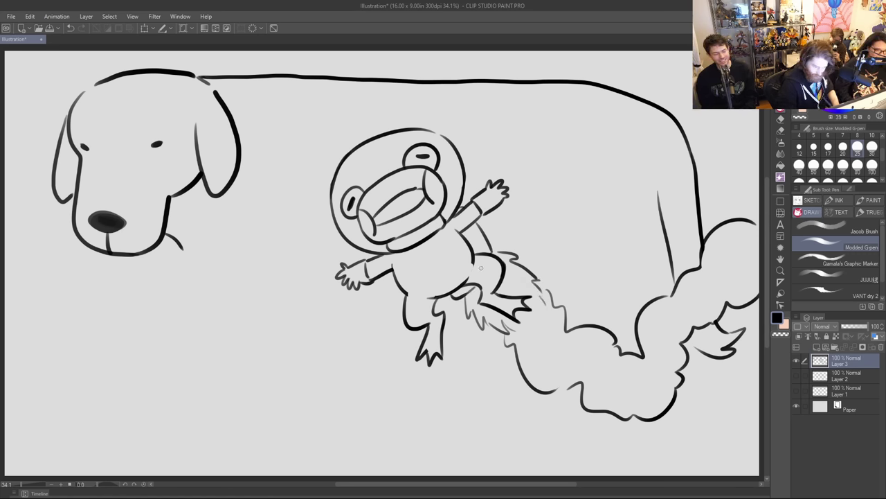
{"action": "left_click_drag", "start_coordinate": [434, 190], "coordinate": [444, 209]}
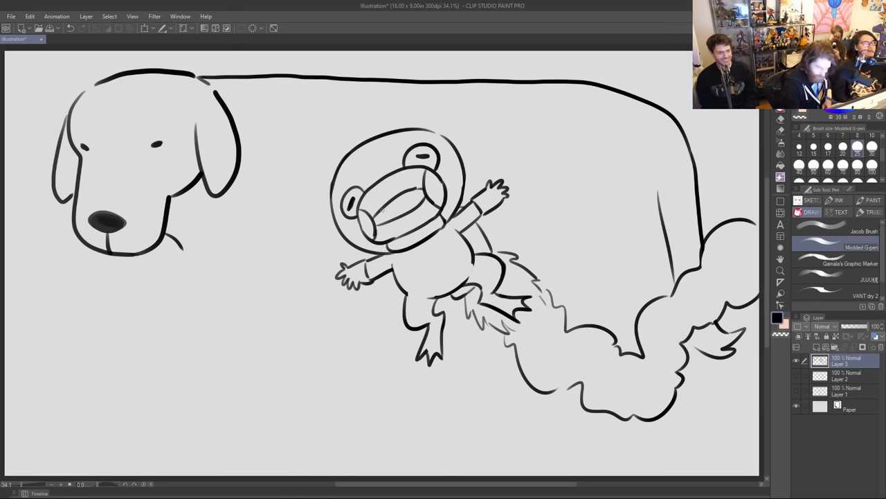
{"action": "key", "text": "ctrl+z"}
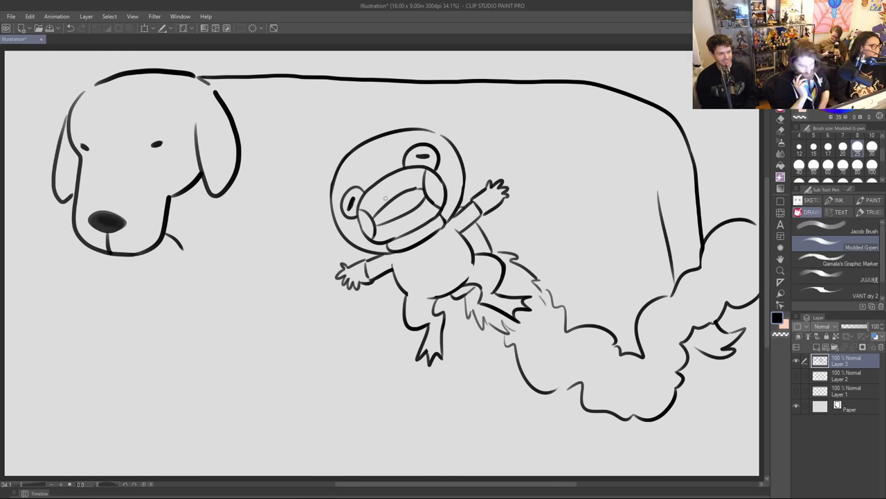
Draw three small detached smoke puffs around the exhaust trail.
{"action": "mouse_move", "coordinate": [728, 187]}
{"action": "left_mouse_down"}
{"action": "mouse_move", "coordinate": [743, 202]}
{"action": "mouse_move", "coordinate": [740, 191]}
{"action": "left_mouse_up"}
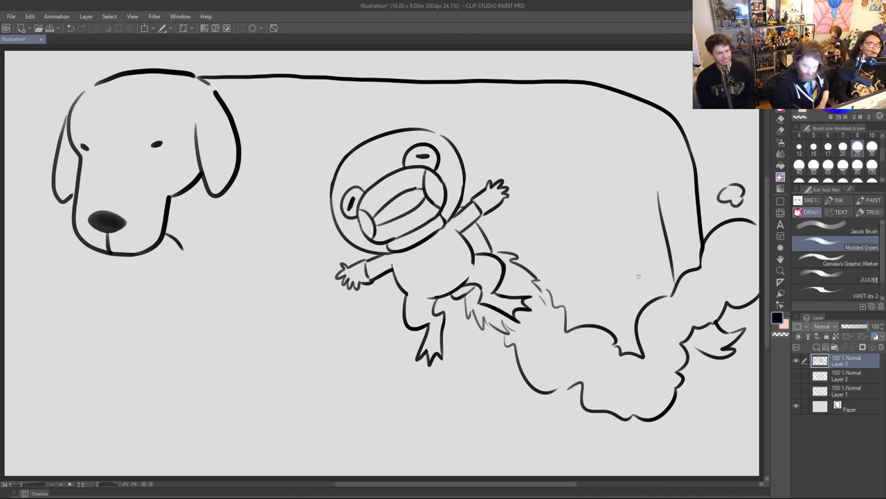
{"action": "mouse_move", "coordinate": [615, 299]}
{"action": "left_mouse_down"}
{"action": "mouse_move", "coordinate": [610, 309]}
{"action": "mouse_move", "coordinate": [622, 301]}
{"action": "left_mouse_up"}
{"action": "left_click_drag", "start_coordinate": [697, 392], "coordinate": [700, 389]}
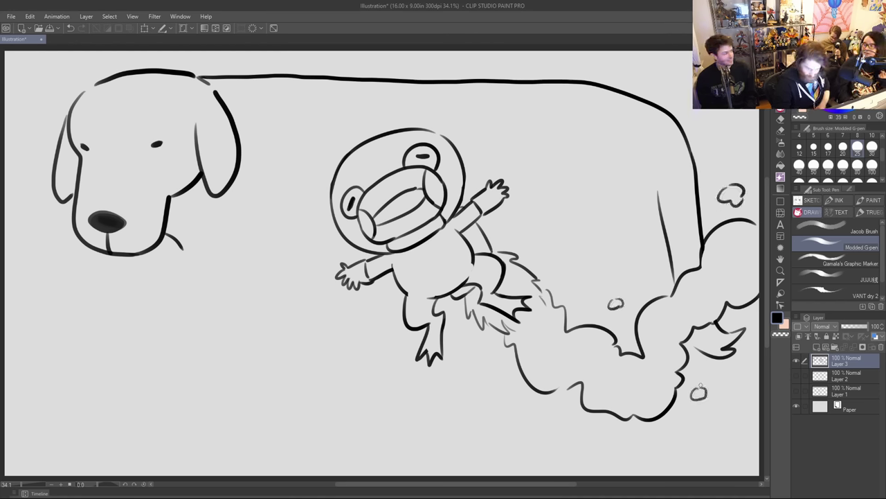
Erase the middle section of the smoke trail and redraw both edges with smaller billows.
{"action": "mouse_move", "coordinate": [592, 325]}
{"action": "left_mouse_down"}
{"action": "mouse_move", "coordinate": [613, 338]}
{"action": "mouse_move", "coordinate": [617, 362]}
{"action": "mouse_move", "coordinate": [564, 377]}
{"action": "mouse_move", "coordinate": [589, 391]}
{"action": "left_mouse_up"}
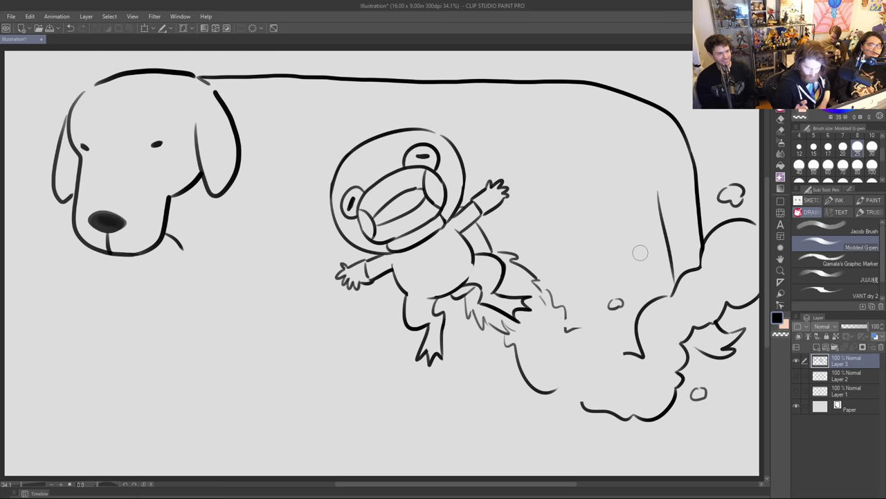
{"action": "left_click_drag", "start_coordinate": [565, 329], "coordinate": [616, 350]}
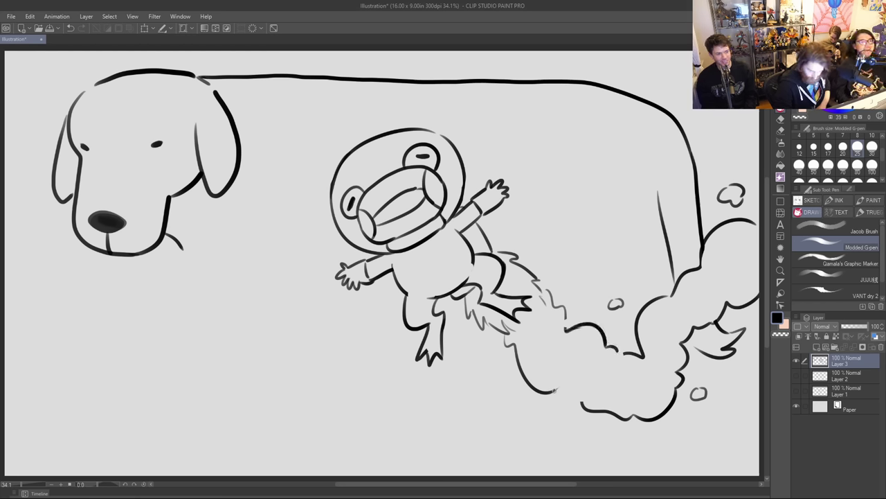
{"action": "left_click_drag", "start_coordinate": [555, 389], "coordinate": [583, 406]}
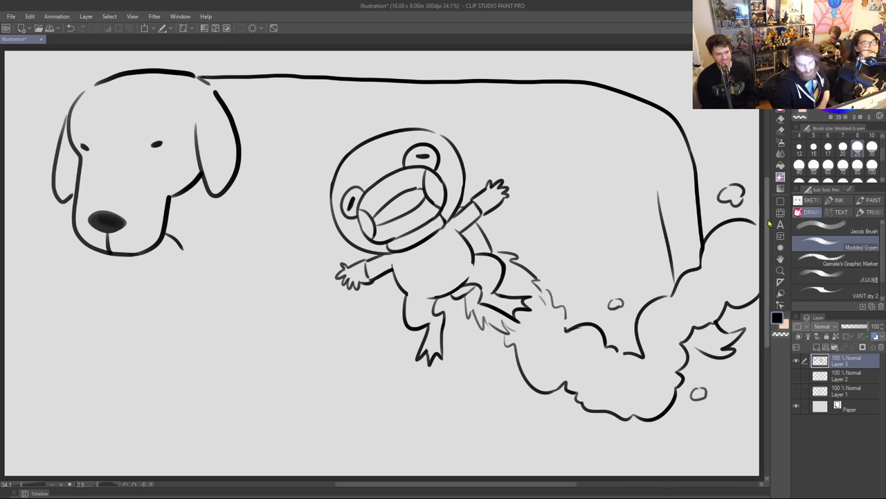
Redraw the smoke's upper edge lower behind the dog's rump, erase the old edge, and extend the rump line down to the smoke.
{"action": "left_click_drag", "start_coordinate": [697, 263], "coordinate": [723, 230]}
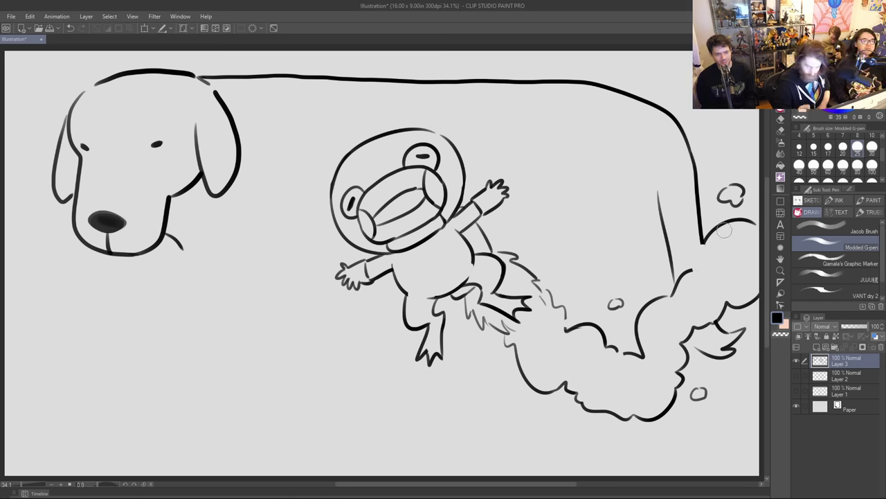
{"action": "left_click_drag", "start_coordinate": [693, 269], "coordinate": [760, 212]}
{"action": "key", "text": "ctrl+z"}
{"action": "key", "text": "ctrl+z"}
{"action": "key", "text": "ctrl+z"}
{"action": "key", "text": "ctrl+z"}
{"action": "key", "text": "ctrl+z"}
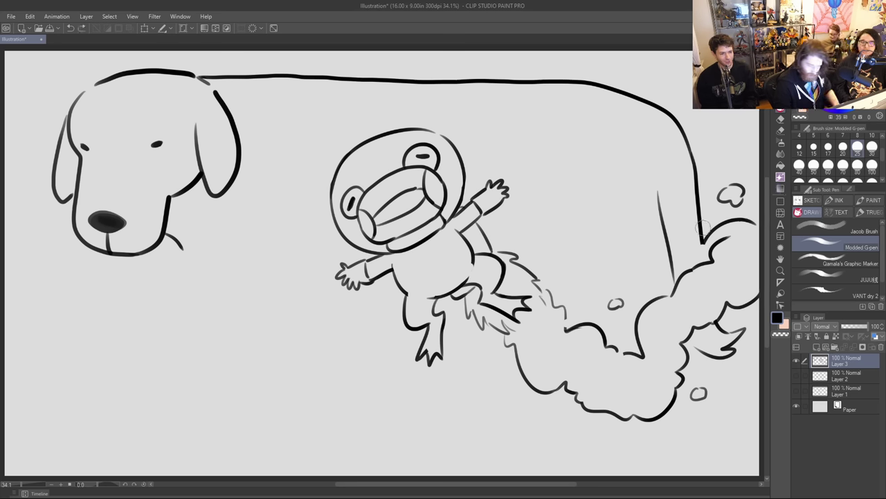
{"action": "key", "text": "ctrl+z"}
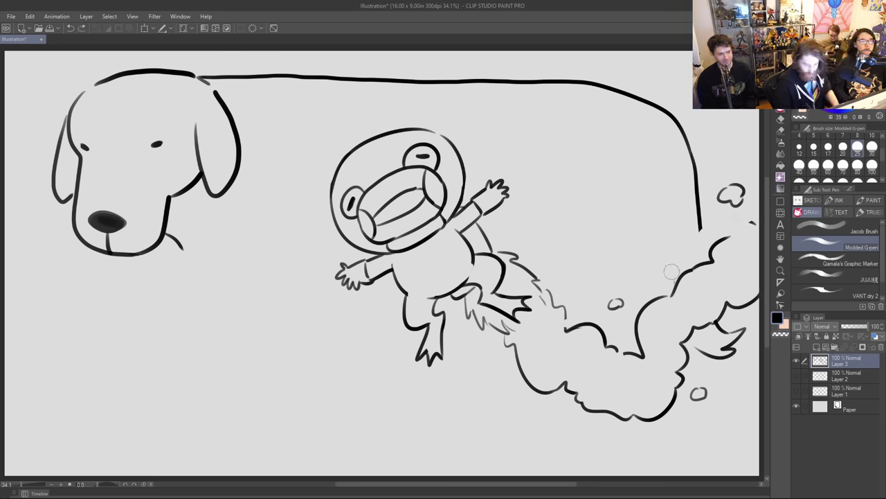
{"action": "left_click_drag", "start_coordinate": [700, 228], "coordinate": [706, 262]}
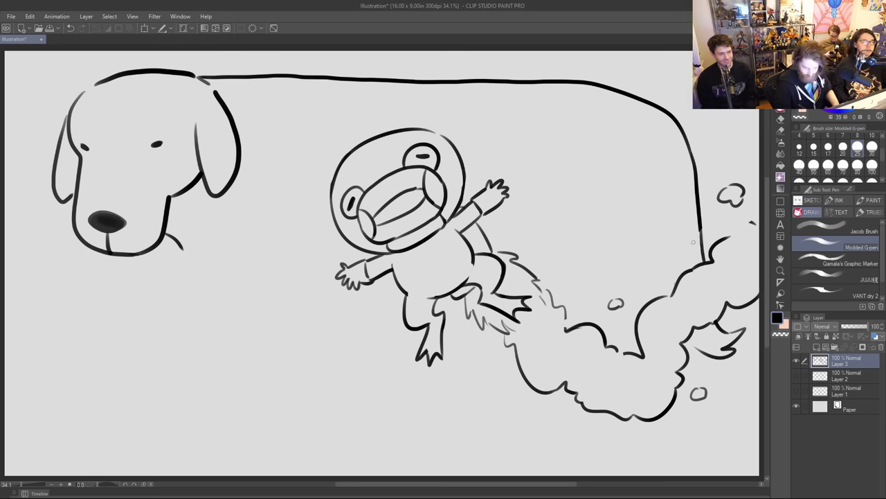
Redraw the dog's inner thigh line with long tapering fur strokes above the smoke trail.
{"action": "mouse_move", "coordinate": [649, 181]}
{"action": "left_mouse_down"}
{"action": "mouse_move", "coordinate": [653, 286]}
{"action": "mouse_move", "coordinate": [652, 271]}
{"action": "mouse_move", "coordinate": [662, 282]}
{"action": "left_mouse_up"}
{"action": "key", "text": "ctrl+z"}
{"action": "key", "text": "ctrl+z"}
{"action": "left_click_drag", "start_coordinate": [653, 247], "coordinate": [664, 290]}
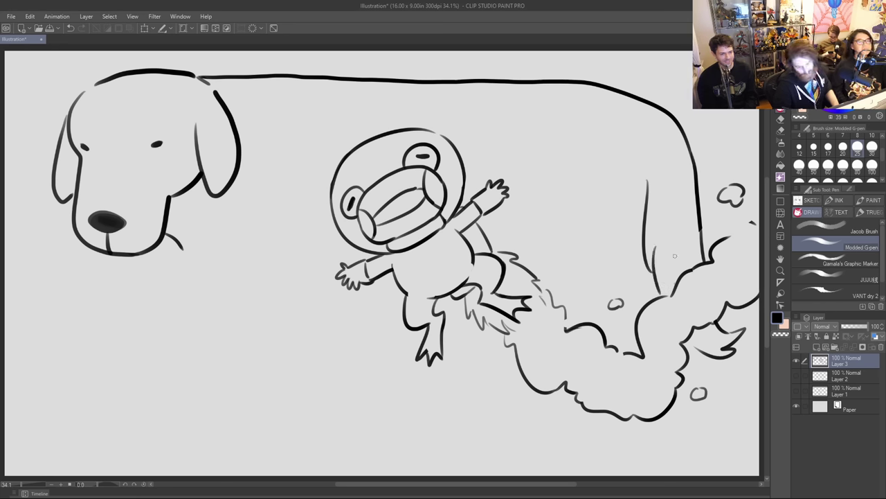
{"action": "left_click_drag", "start_coordinate": [649, 181], "coordinate": [634, 271]}
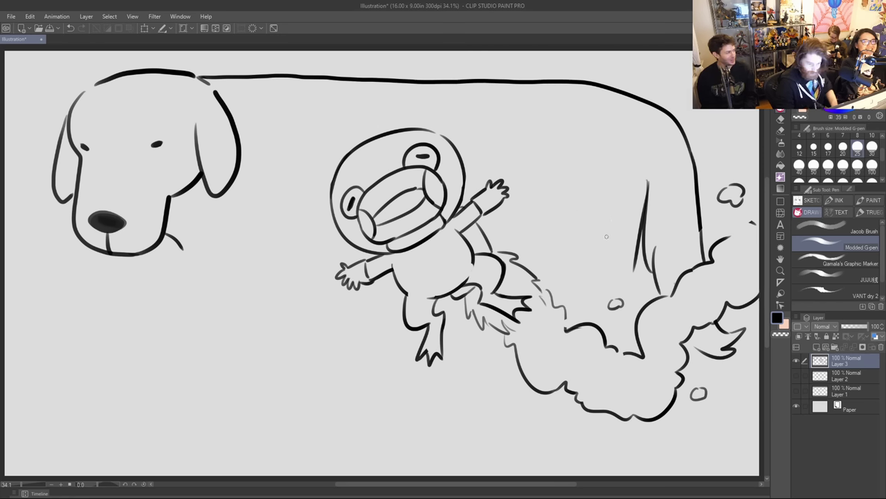
{"action": "left_click_drag", "start_coordinate": [638, 255], "coordinate": [637, 291]}
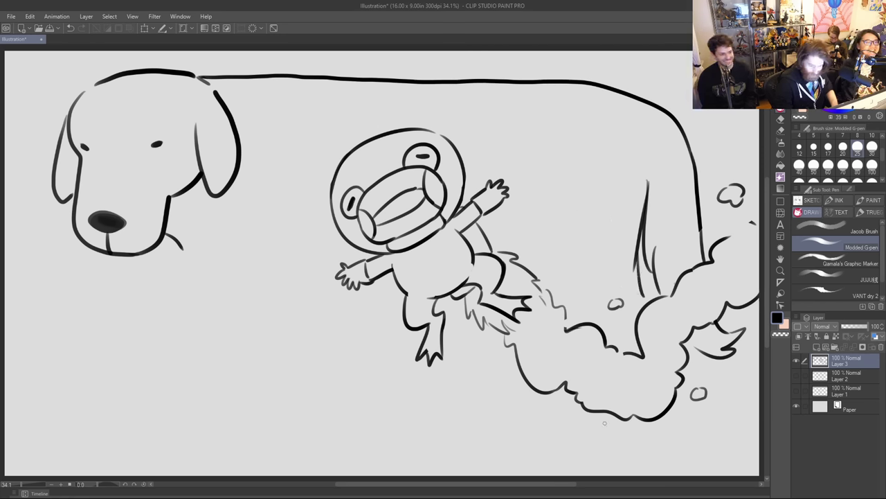
{"action": "left_click_drag", "start_coordinate": [530, 213], "coordinate": [545, 273]}
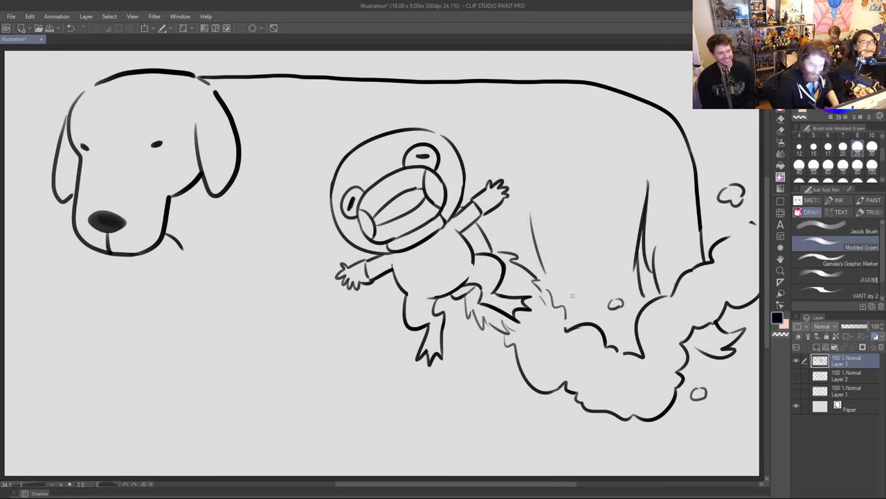
{"action": "key", "text": "ctrl+z"}
{"action": "left_click_drag", "start_coordinate": [526, 219], "coordinate": [536, 274]}
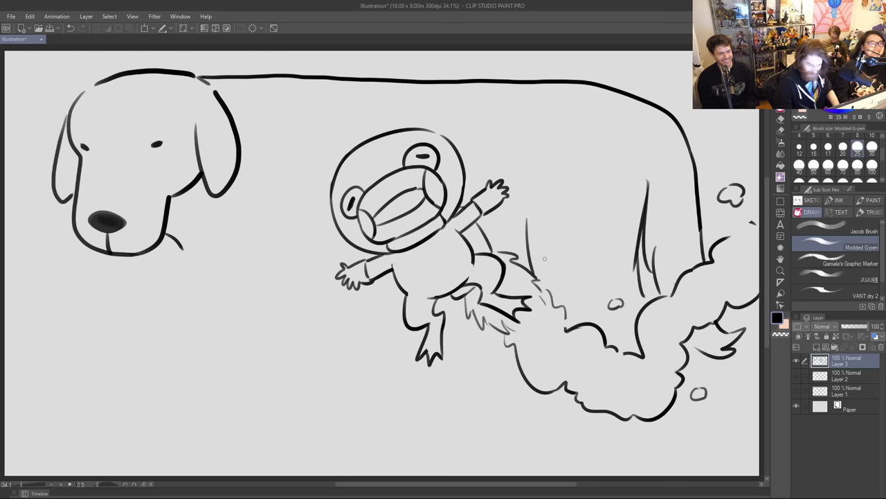
{"action": "key", "text": "ctrl+z"}
Draw the dog's chest line sloping down from below the chin, and erase the extra fur strokes beside the thigh line.
{"action": "left_click_drag", "start_coordinate": [185, 253], "coordinate": [216, 302]}
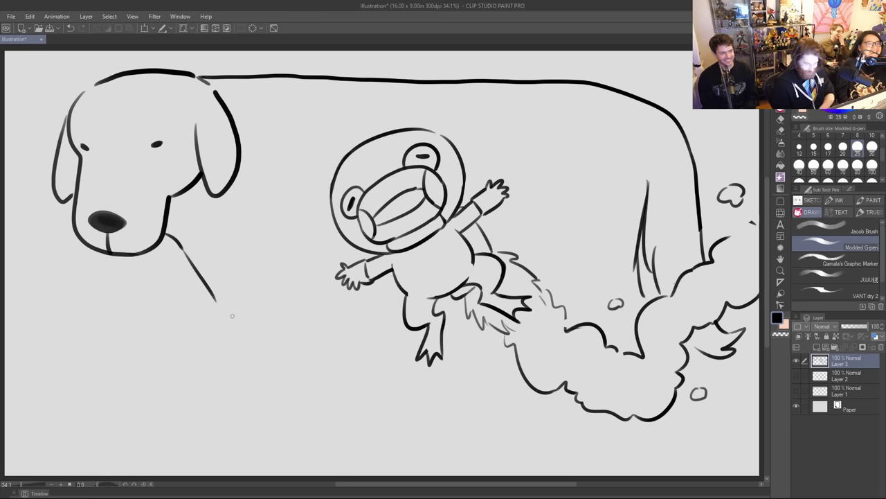
{"action": "left_click_drag", "start_coordinate": [631, 262], "coordinate": [633, 223]}
{"action": "left_click_drag", "start_coordinate": [643, 287], "coordinate": [639, 260]}
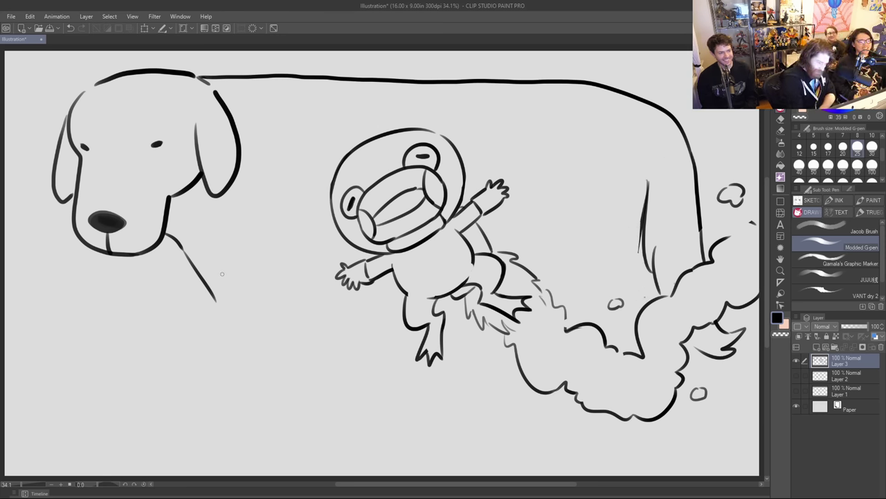
Draw the front and back edges of the dog's standing front leg, with a fur notch on the back edge.
{"action": "mouse_move", "coordinate": [221, 274]}
{"action": "left_mouse_down"}
{"action": "mouse_move", "coordinate": [233, 405]}
{"action": "mouse_move", "coordinate": [218, 445]}
{"action": "mouse_move", "coordinate": [241, 450]}
{"action": "mouse_move", "coordinate": [304, 410]}
{"action": "mouse_move", "coordinate": [309, 392]}
{"action": "left_mouse_up"}
{"action": "key", "text": "ctrl+z"}
{"action": "mouse_move", "coordinate": [278, 451]}
{"action": "left_mouse_down"}
{"action": "mouse_move", "coordinate": [310, 411]}
{"action": "mouse_move", "coordinate": [323, 303]}
{"action": "left_mouse_up"}
{"action": "key", "text": "ctrl+z"}
{"action": "left_click_drag", "start_coordinate": [308, 418], "coordinate": [337, 306]}
Draw the dog's other front leg raised forward below the head, with a rounded paw, one large pad and small toe pads.
{"action": "left_click_drag", "start_coordinate": [184, 257], "coordinate": [208, 449]}
{"action": "key", "text": "ctrl+z"}
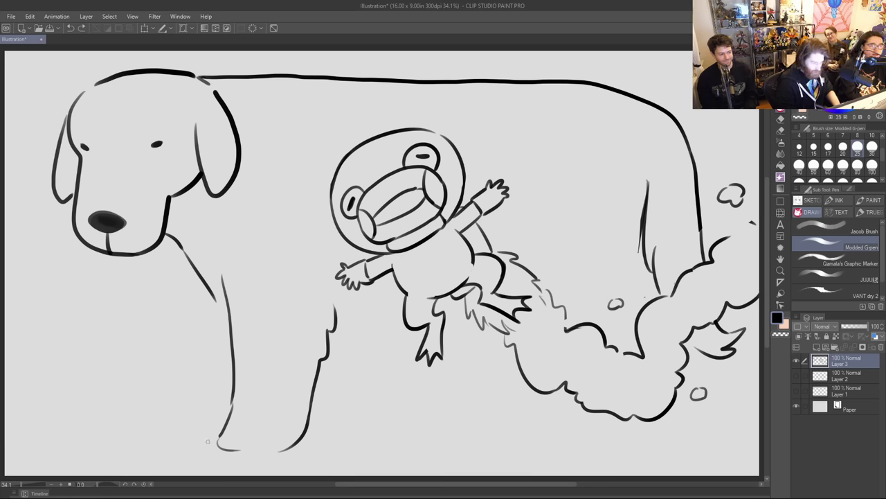
{"action": "mouse_move", "coordinate": [185, 258]}
{"action": "left_mouse_down"}
{"action": "mouse_move", "coordinate": [74, 354]}
{"action": "mouse_move", "coordinate": [126, 380]}
{"action": "mouse_move", "coordinate": [211, 373]}
{"action": "left_mouse_up"}
{"action": "key", "text": "ctrl+z"}
{"action": "mouse_move", "coordinate": [136, 378]}
{"action": "left_mouse_down"}
{"action": "mouse_move", "coordinate": [173, 380]}
{"action": "mouse_move", "coordinate": [204, 361]}
{"action": "left_mouse_up"}
{"action": "key", "text": "ctrl+z"}
{"action": "key", "text": "ctrl+z"}
{"action": "left_click_drag", "start_coordinate": [135, 374], "coordinate": [229, 353]}
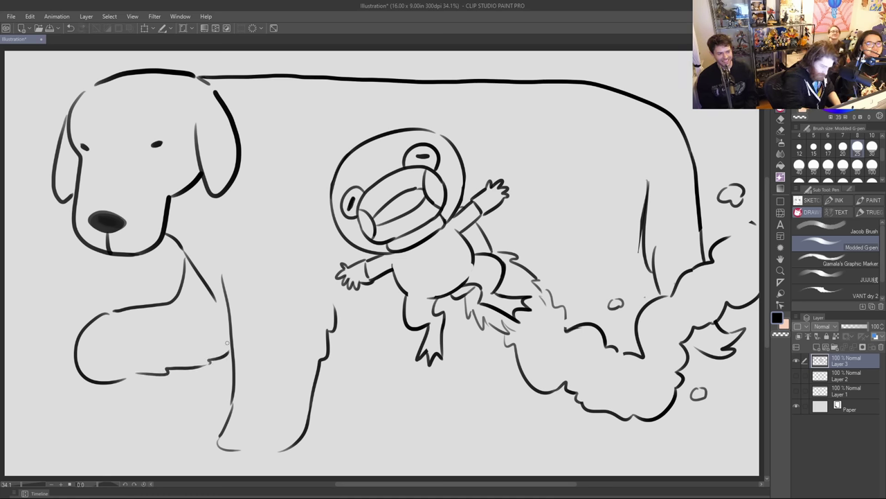
{"action": "mouse_move", "coordinate": [115, 337]}
{"action": "left_mouse_down"}
{"action": "mouse_move", "coordinate": [124, 360]}
{"action": "mouse_move", "coordinate": [111, 338]}
{"action": "mouse_move", "coordinate": [88, 338]}
{"action": "mouse_move", "coordinate": [97, 326]}
{"action": "mouse_move", "coordinate": [89, 365]}
{"action": "mouse_move", "coordinate": [99, 374]}
{"action": "left_mouse_up"}
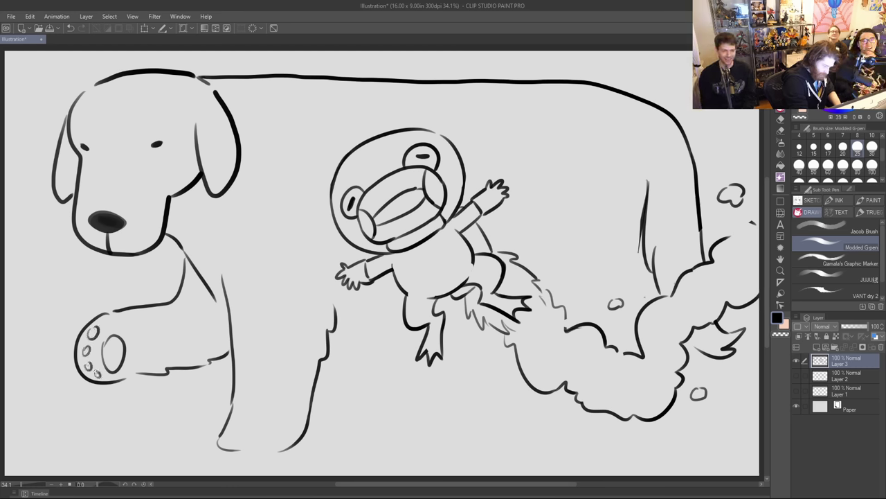
Reshape the standing front paw with a rounded sole and two toe lines, and extend the chest line to that leg.
{"action": "mouse_move", "coordinate": [222, 419]}
{"action": "left_mouse_down"}
{"action": "mouse_move", "coordinate": [218, 451]}
{"action": "mouse_move", "coordinate": [309, 434]}
{"action": "left_mouse_up"}
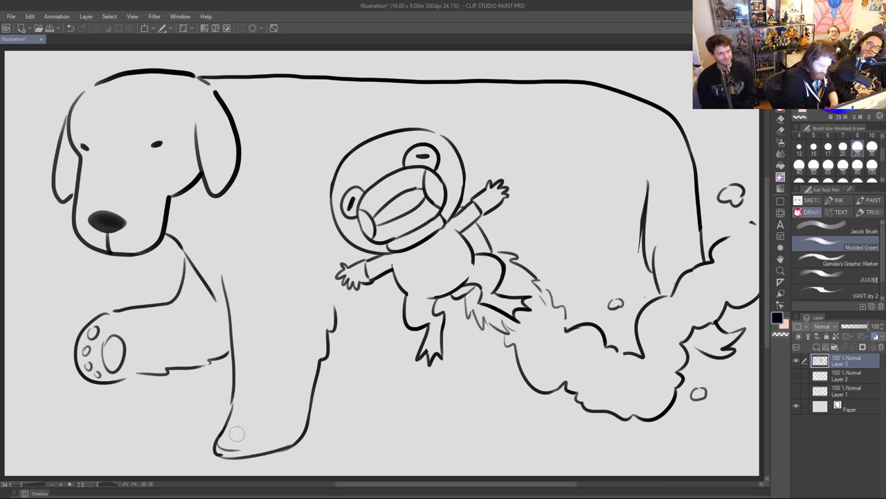
{"action": "mouse_move", "coordinate": [231, 433]}
{"action": "left_mouse_down"}
{"action": "mouse_move", "coordinate": [277, 449]}
{"action": "mouse_move", "coordinate": [294, 439]}
{"action": "left_mouse_up"}
{"action": "mouse_move", "coordinate": [216, 450]}
{"action": "left_mouse_down"}
{"action": "mouse_move", "coordinate": [230, 462]}
{"action": "mouse_move", "coordinate": [300, 449]}
{"action": "mouse_move", "coordinate": [302, 432]}
{"action": "left_mouse_up"}
{"action": "mouse_move", "coordinate": [264, 462]}
{"action": "left_mouse_down"}
{"action": "mouse_move", "coordinate": [260, 442]}
{"action": "mouse_move", "coordinate": [231, 441]}
{"action": "left_mouse_up"}
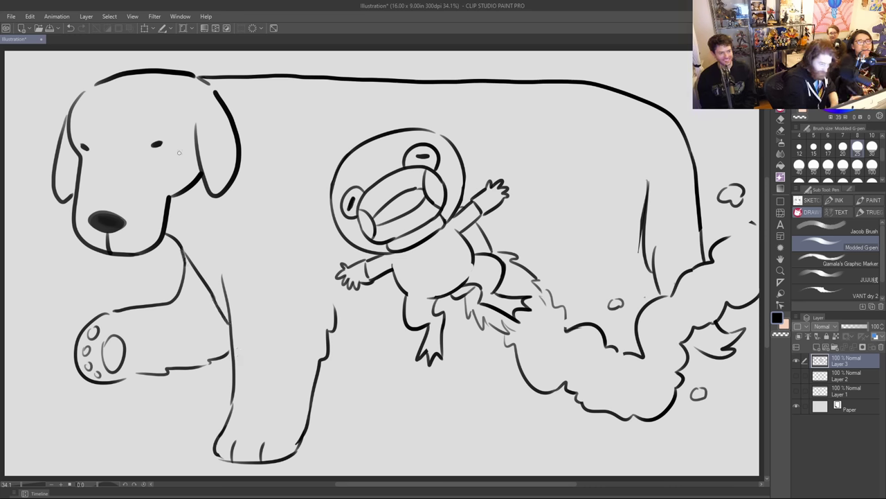
Erase and redraw the chest tuft and the raised leg's shoulder curve, and add a straight belly line behind the frog's feet.
{"action": "left_click_drag", "start_coordinate": [180, 245], "coordinate": [180, 297]}
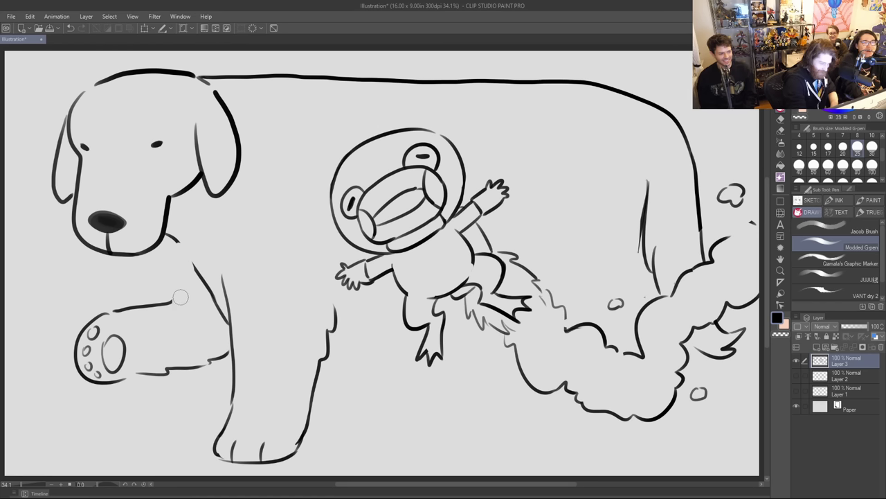
{"action": "left_click_drag", "start_coordinate": [178, 242], "coordinate": [197, 264]}
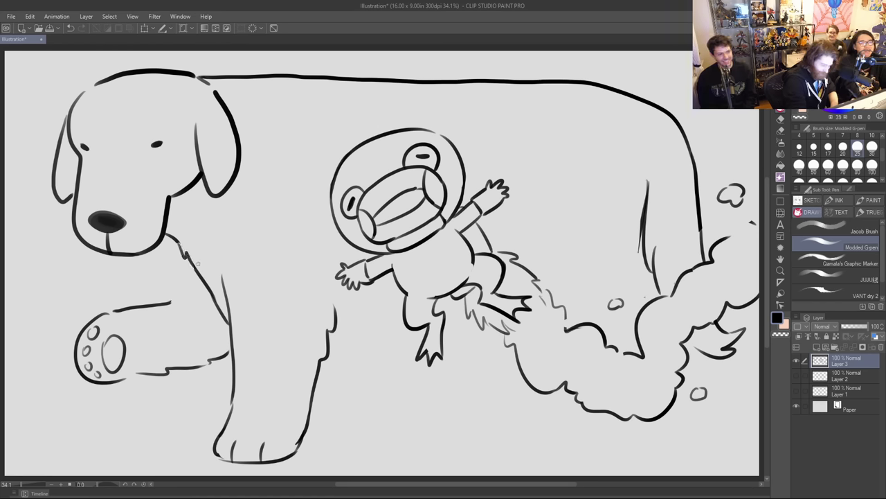
{"action": "left_click_drag", "start_coordinate": [174, 302], "coordinate": [198, 278]}
{"action": "left_click_drag", "start_coordinate": [337, 346], "coordinate": [487, 350]}
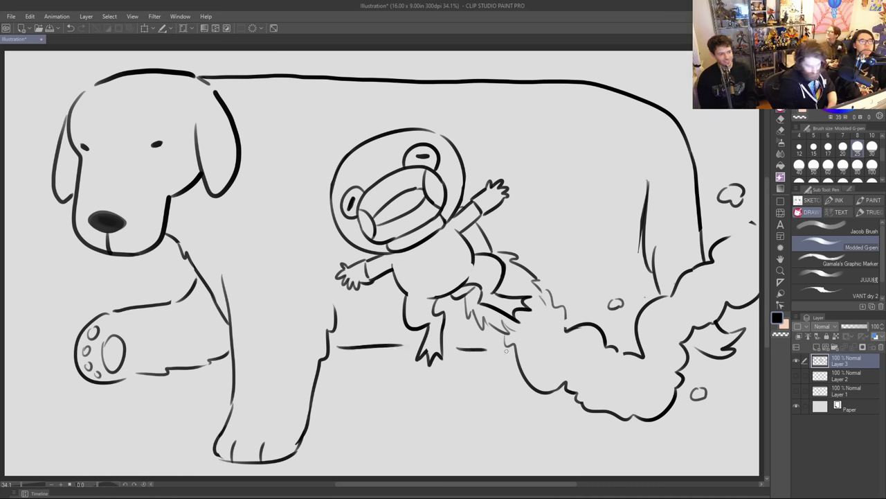
Extend the thigh line to the smoke and draw the near hind foot emerging beneath the smoke with short toe lines.
{"action": "left_click_drag", "start_coordinate": [640, 227], "coordinate": [646, 302]}
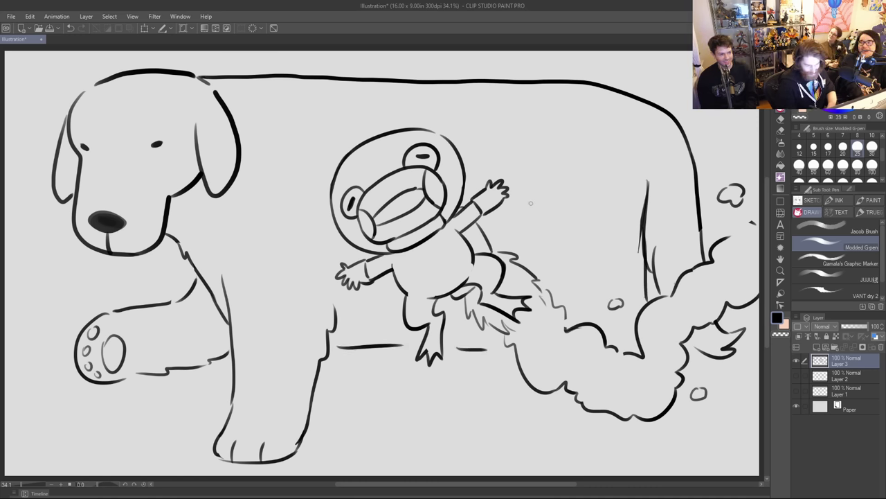
{"action": "left_click_drag", "start_coordinate": [566, 400], "coordinate": [571, 450]}
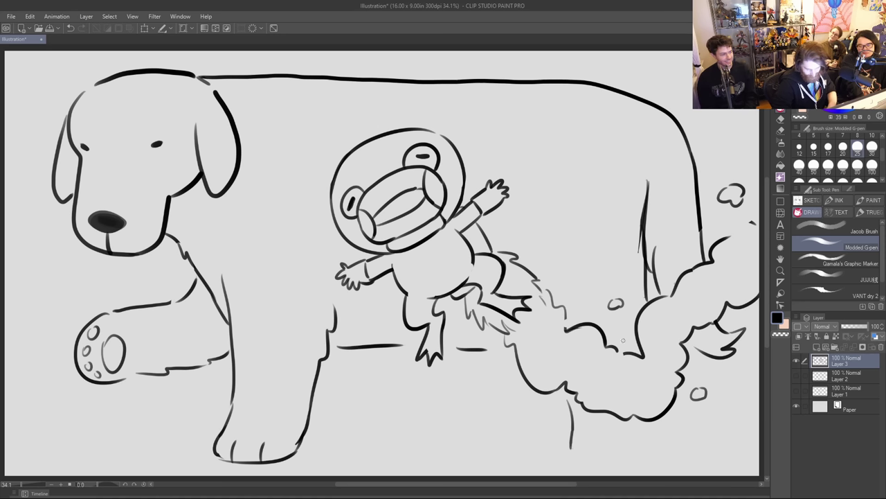
{"action": "left_click_drag", "start_coordinate": [653, 421], "coordinate": [655, 437]}
{"action": "left_click_drag", "start_coordinate": [572, 442], "coordinate": [654, 449]}
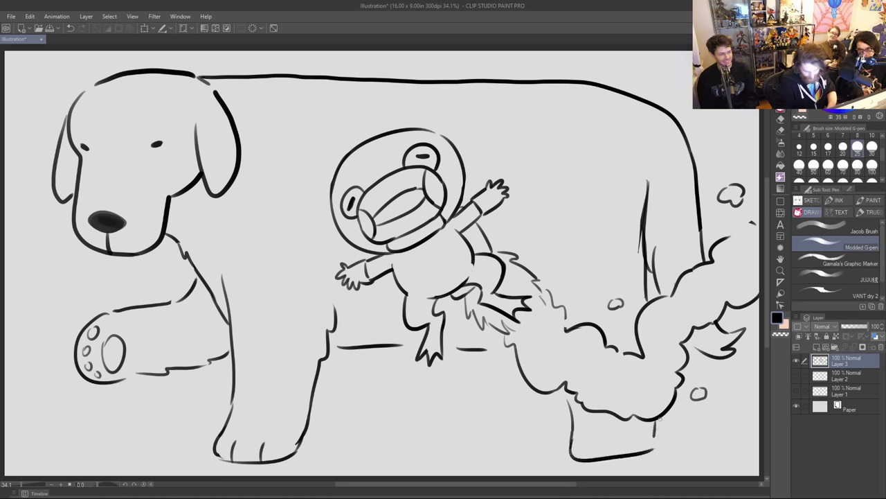
{"action": "key", "text": "ctrl+z"}
{"action": "mouse_move", "coordinate": [572, 430]}
{"action": "left_mouse_down"}
{"action": "mouse_move", "coordinate": [626, 456]}
{"action": "mouse_move", "coordinate": [657, 448]}
{"action": "left_mouse_up"}
{"action": "key", "text": "ctrl+z"}
{"action": "key", "text": "ctrl+z"}
{"action": "left_click_drag", "start_coordinate": [570, 430], "coordinate": [649, 450]}
{"action": "mouse_move", "coordinate": [593, 435]}
{"action": "left_mouse_down"}
{"action": "mouse_move", "coordinate": [594, 454]}
{"action": "mouse_move", "coordinate": [617, 454]}
{"action": "left_mouse_up"}
Draw the dog's far hind leg and paw between the belly line and the near hind foot, adding a toe line.
{"action": "mouse_move", "coordinate": [474, 360]}
{"action": "left_mouse_down"}
{"action": "mouse_move", "coordinate": [478, 407]}
{"action": "mouse_move", "coordinate": [539, 435]}
{"action": "left_mouse_up"}
{"action": "key", "text": "ctrl+z"}
{"action": "mouse_move", "coordinate": [482, 357]}
{"action": "left_mouse_down"}
{"action": "mouse_move", "coordinate": [476, 426]}
{"action": "mouse_move", "coordinate": [486, 439]}
{"action": "mouse_move", "coordinate": [557, 431]}
{"action": "left_mouse_up"}
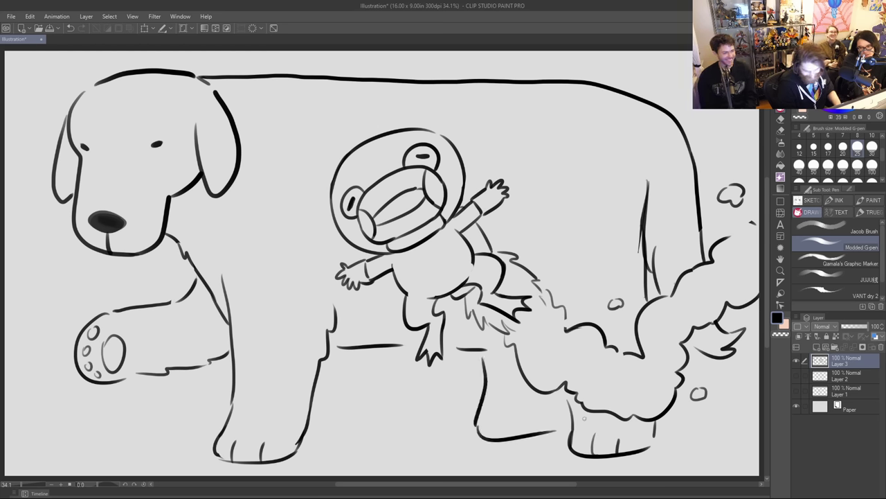
{"action": "key", "text": "ctrl+z"}
{"action": "key", "text": "ctrl+z"}
{"action": "mouse_move", "coordinate": [487, 354]}
{"action": "left_mouse_down"}
{"action": "mouse_move", "coordinate": [486, 412]}
{"action": "mouse_move", "coordinate": [532, 437]}
{"action": "mouse_move", "coordinate": [514, 439]}
{"action": "mouse_move", "coordinate": [585, 416]}
{"action": "mouse_move", "coordinate": [561, 430]}
{"action": "mouse_move", "coordinate": [568, 400]}
{"action": "left_mouse_up"}
{"action": "key", "text": "ctrl+z"}
{"action": "left_click_drag", "start_coordinate": [558, 431], "coordinate": [564, 404]}
{"action": "left_click_drag", "start_coordinate": [515, 439], "coordinate": [511, 419]}
{"action": "key", "text": "ctrl+z"}
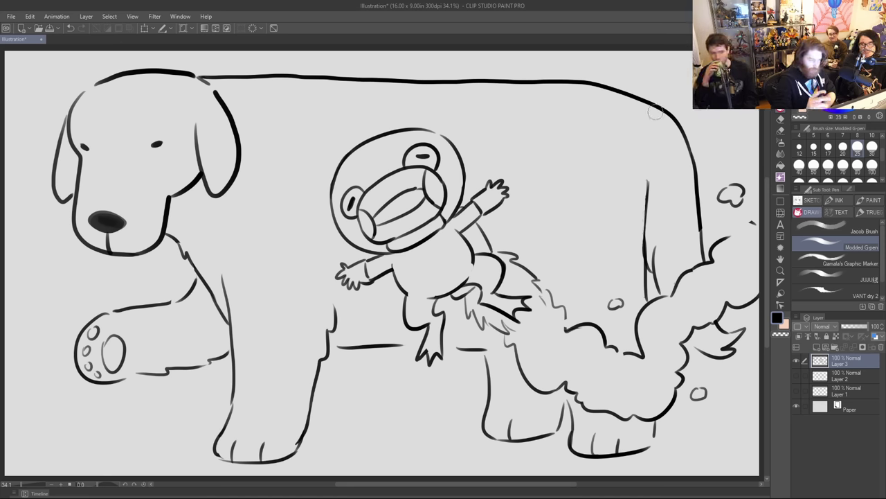
Add short fur marks on the dog's shoulder and rump, extend the thigh line upward, and add a small stroke beside the jetpack.
{"action": "left_click_drag", "start_coordinate": [166, 234], "coordinate": [176, 239]}
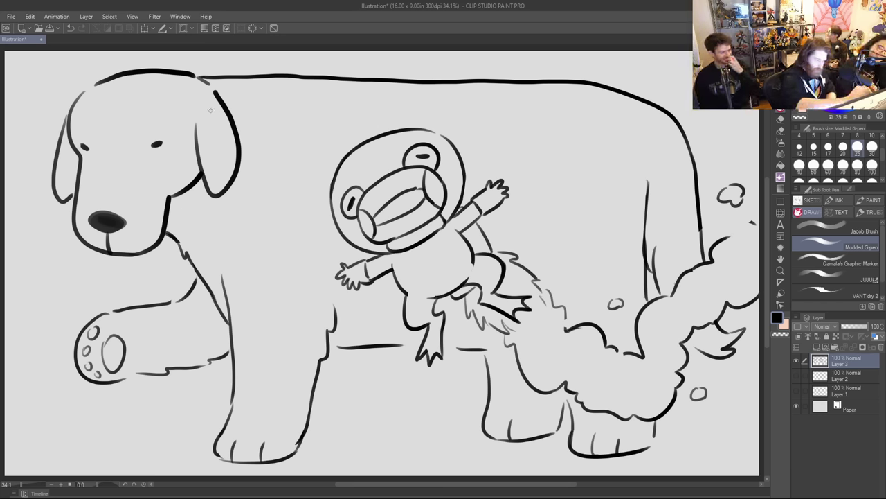
{"action": "left_click_drag", "start_coordinate": [258, 87], "coordinate": [269, 93]}
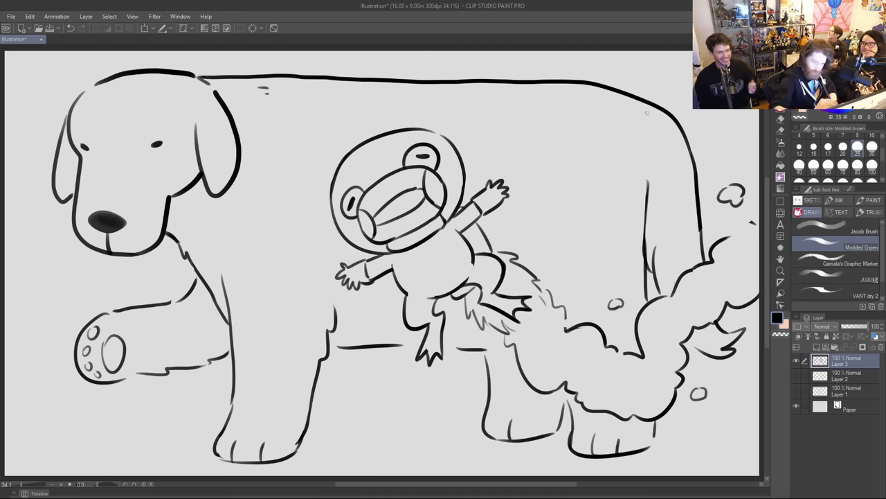
{"action": "left_click_drag", "start_coordinate": [647, 123], "coordinate": [652, 127]}
{"action": "left_click_drag", "start_coordinate": [640, 158], "coordinate": [647, 228]}
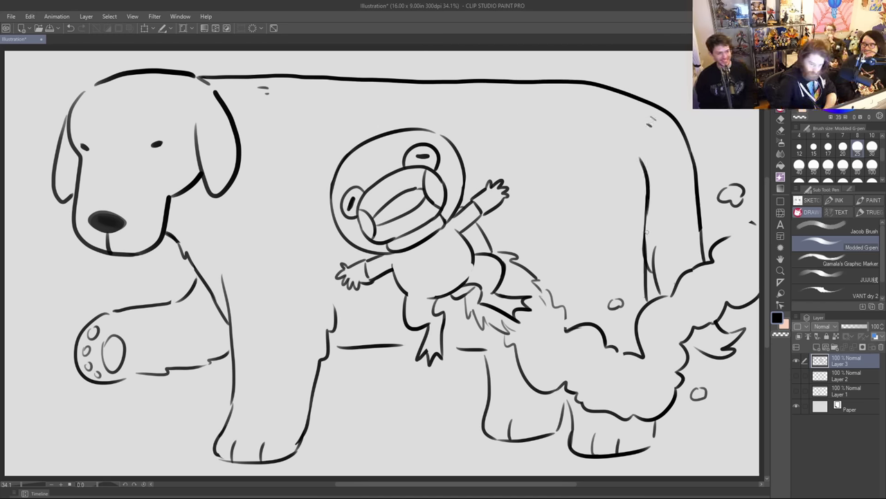
{"action": "mouse_move", "coordinate": [523, 197]}
{"action": "left_mouse_down"}
{"action": "mouse_move", "coordinate": [538, 242]}
{"action": "mouse_move", "coordinate": [547, 235]}
{"action": "mouse_move", "coordinate": [542, 273]}
{"action": "left_mouse_up"}
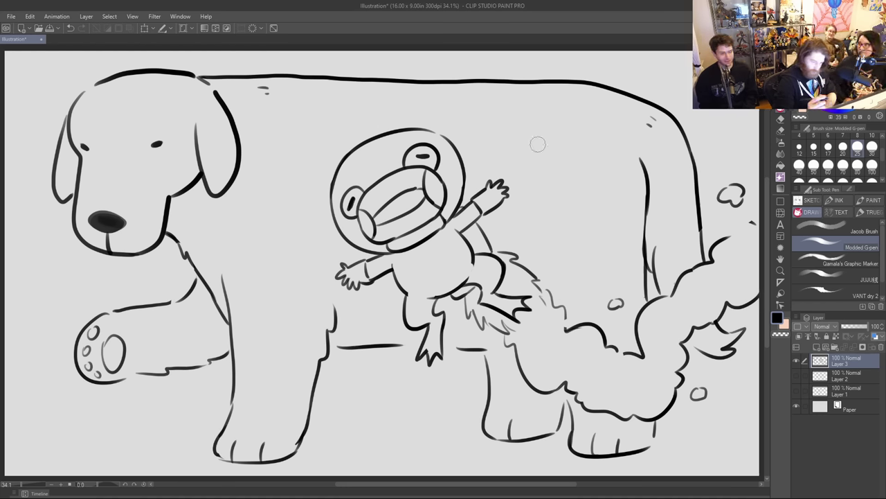
{"action": "left_click_drag", "start_coordinate": [500, 249], "coordinate": [496, 229]}
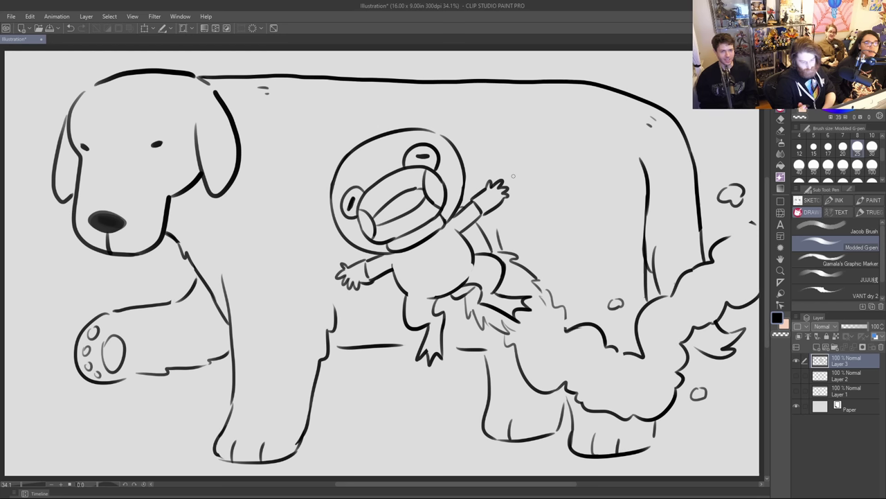
Replace the straight belly line with broken fur strokes, and extend the front leg and inner ear lines upward.
{"action": "left_click_drag", "start_coordinate": [446, 347], "coordinate": [496, 342]}
{"action": "mouse_move", "coordinate": [371, 347]}
{"action": "left_mouse_down"}
{"action": "mouse_move", "coordinate": [352, 347]}
{"action": "mouse_move", "coordinate": [399, 344]}
{"action": "left_mouse_up"}
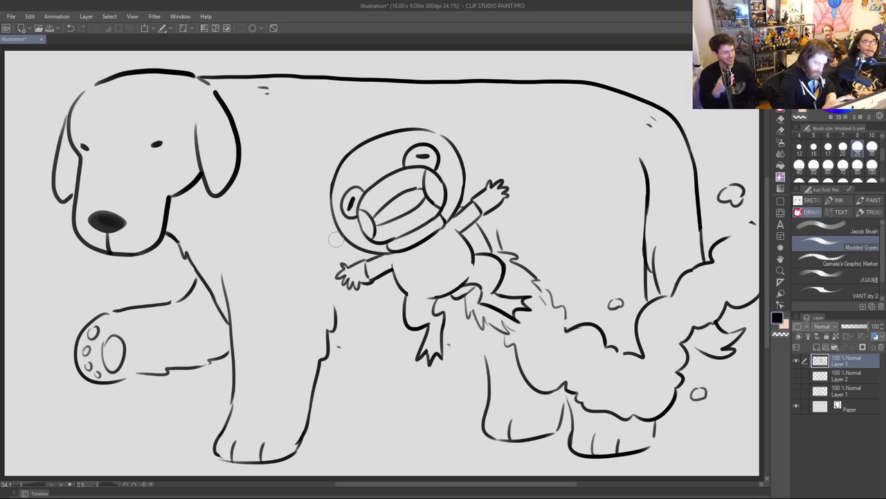
{"action": "left_click_drag", "start_coordinate": [330, 347], "coordinate": [503, 343]}
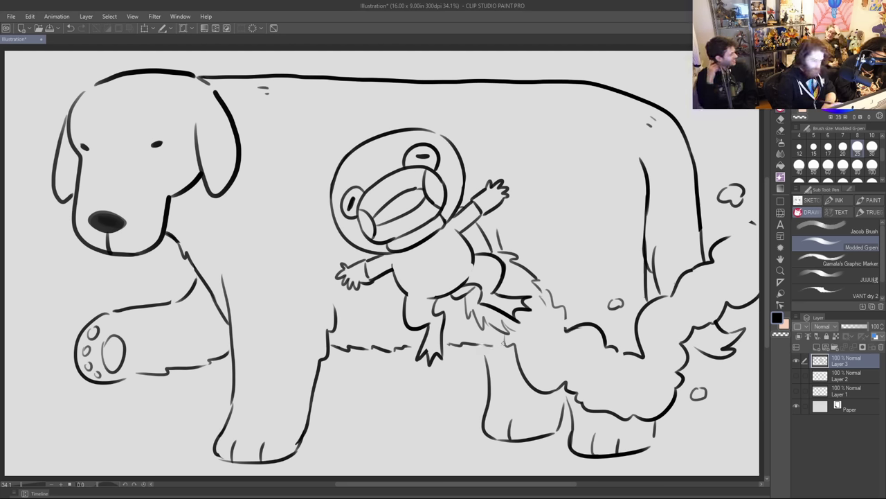
{"action": "left_click_drag", "start_coordinate": [226, 284], "coordinate": [218, 268]}
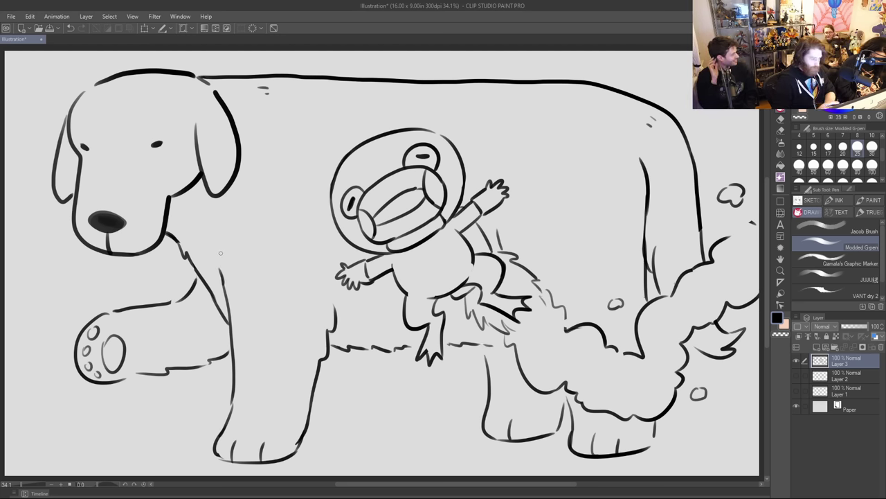
{"action": "left_click_drag", "start_coordinate": [195, 117], "coordinate": [196, 129]}
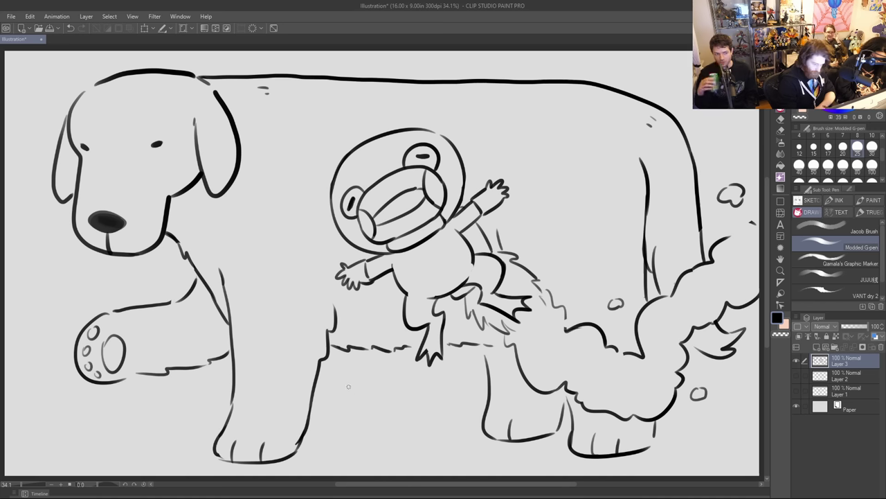
{"action": "mouse_move", "coordinate": [343, 396]}
{"action": "left_mouse_down"}
{"action": "mouse_move", "coordinate": [370, 382]}
{"action": "mouse_move", "coordinate": [445, 403]}
{"action": "mouse_move", "coordinate": [453, 427]}
{"action": "left_mouse_up"}
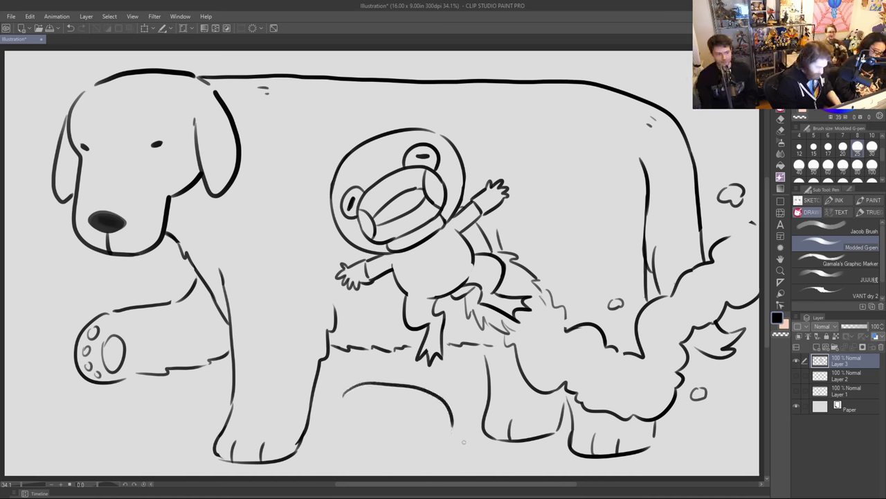
{"action": "key", "text": "ctrl+z"}
{"action": "mouse_move", "coordinate": [338, 400]}
{"action": "left_mouse_down"}
{"action": "mouse_move", "coordinate": [380, 379]}
{"action": "mouse_move", "coordinate": [457, 418]}
{"action": "left_mouse_up"}
{"action": "key", "text": "ctrl+z"}
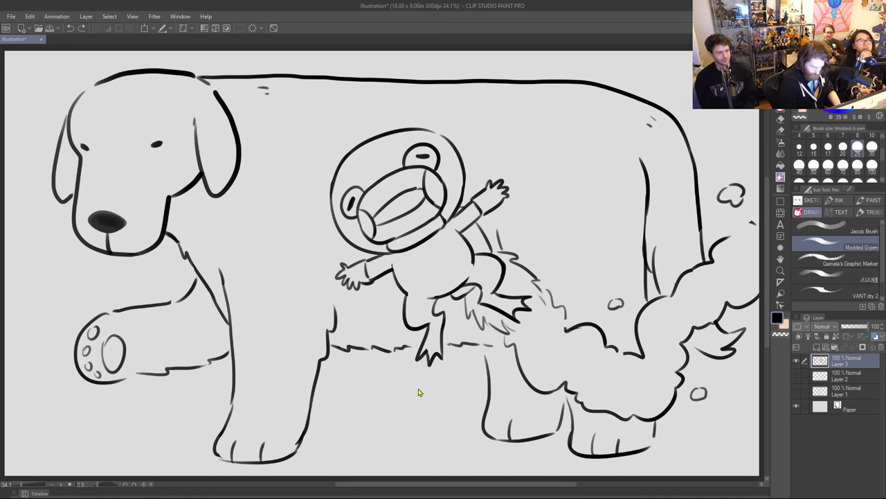
Draw an arched body outline for a small dog beneath the large dog's belly, then erase the arch's top and the belly fur crossing it.
{"action": "mouse_move", "coordinate": [334, 422]}
{"action": "left_mouse_down"}
{"action": "mouse_move", "coordinate": [362, 381]}
{"action": "mouse_move", "coordinate": [347, 346]}
{"action": "mouse_move", "coordinate": [389, 350]}
{"action": "mouse_move", "coordinate": [445, 424]}
{"action": "mouse_move", "coordinate": [331, 419]}
{"action": "mouse_move", "coordinate": [365, 338]}
{"action": "mouse_move", "coordinate": [470, 439]}
{"action": "left_mouse_up"}
{"action": "key", "text": "ctrl+z"}
{"action": "key", "text": "ctrl+z"}
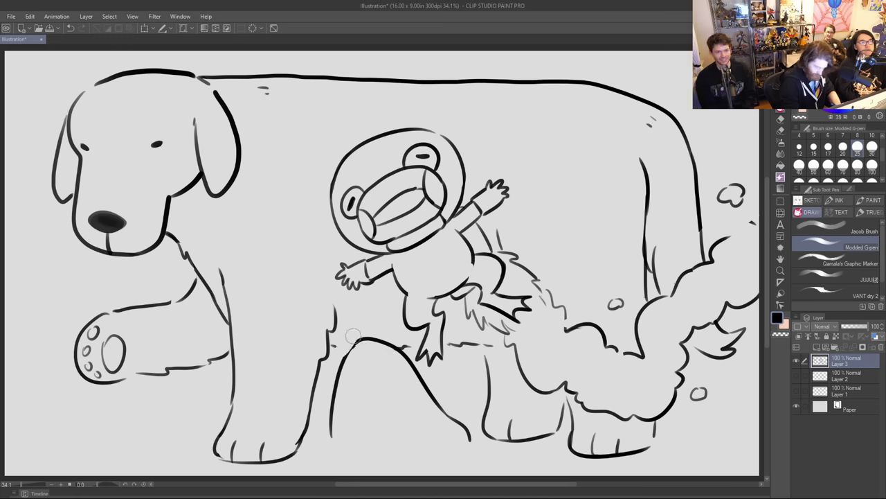
{"action": "mouse_move", "coordinate": [406, 347]}
{"action": "left_mouse_down"}
{"action": "mouse_move", "coordinate": [350, 340]}
{"action": "mouse_move", "coordinate": [390, 342]}
{"action": "mouse_move", "coordinate": [404, 365]}
{"action": "left_mouse_up"}
{"action": "left_click_drag", "start_coordinate": [346, 355], "coordinate": [333, 381]}
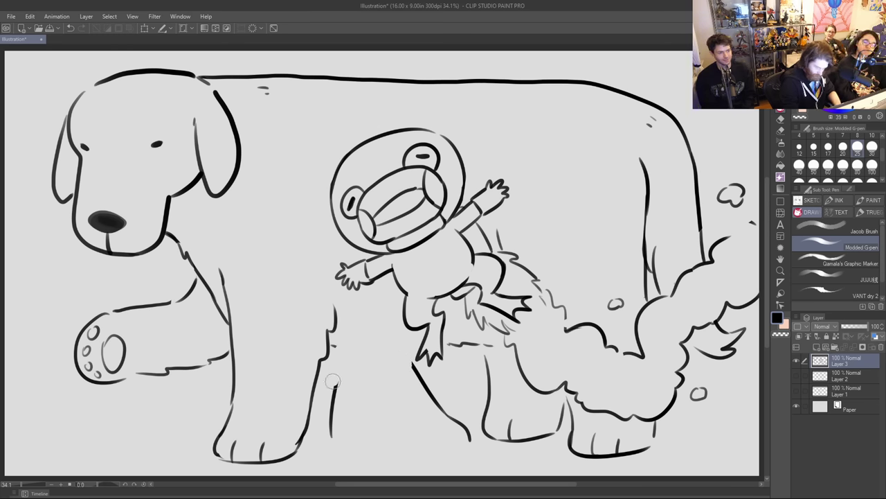
{"action": "left_click_drag", "start_coordinate": [413, 367], "coordinate": [415, 376]}
Draw the small dog's rounded head top and two drooping ears between its body lines.
{"action": "mouse_move", "coordinate": [347, 345]}
{"action": "left_mouse_down"}
{"action": "mouse_move", "coordinate": [381, 335]}
{"action": "mouse_move", "coordinate": [406, 346]}
{"action": "mouse_move", "coordinate": [388, 357]}
{"action": "mouse_move", "coordinate": [410, 359]}
{"action": "left_mouse_up"}
{"action": "left_click_drag", "start_coordinate": [345, 349], "coordinate": [331, 386]}
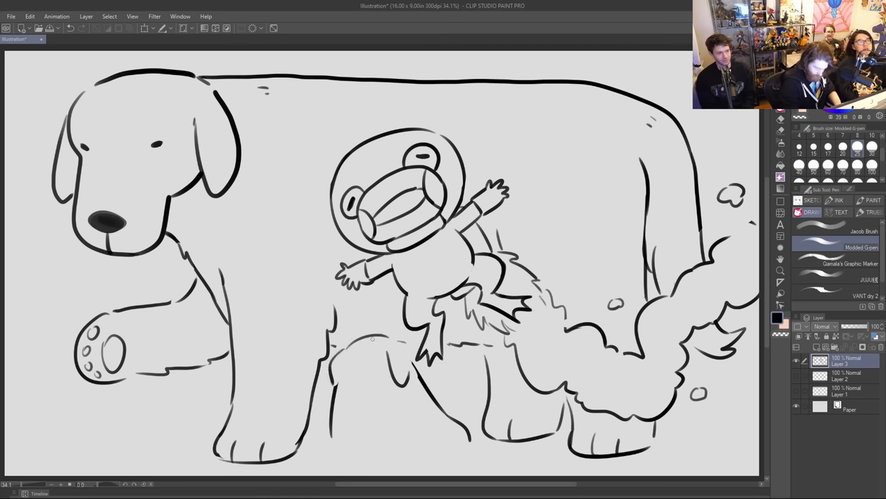
{"action": "key", "text": "ctrl+z"}
{"action": "mouse_move", "coordinate": [406, 358]}
{"action": "left_mouse_down"}
{"action": "mouse_move", "coordinate": [394, 372]}
{"action": "mouse_move", "coordinate": [408, 384]}
{"action": "left_mouse_up"}
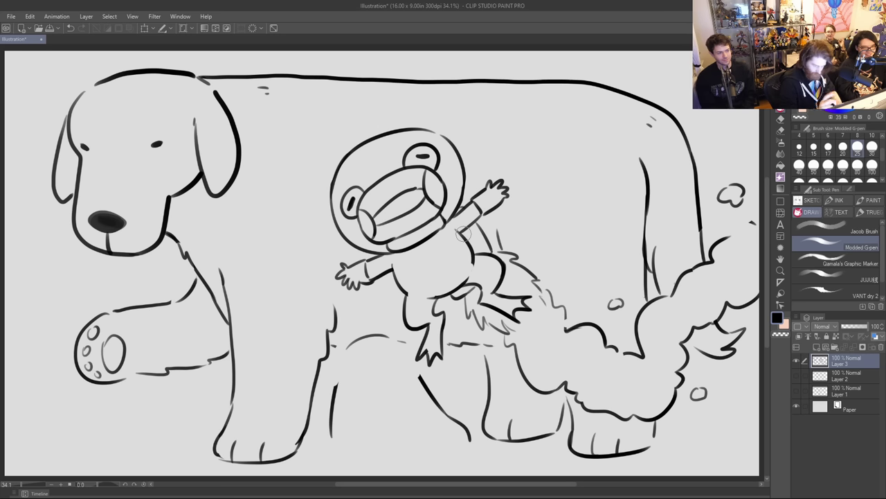
{"action": "mouse_move", "coordinate": [385, 337]}
{"action": "left_mouse_down"}
{"action": "mouse_move", "coordinate": [411, 347]}
{"action": "mouse_move", "coordinate": [420, 394]}
{"action": "left_mouse_up"}
{"action": "left_click_drag", "start_coordinate": [337, 381], "coordinate": [352, 345]}
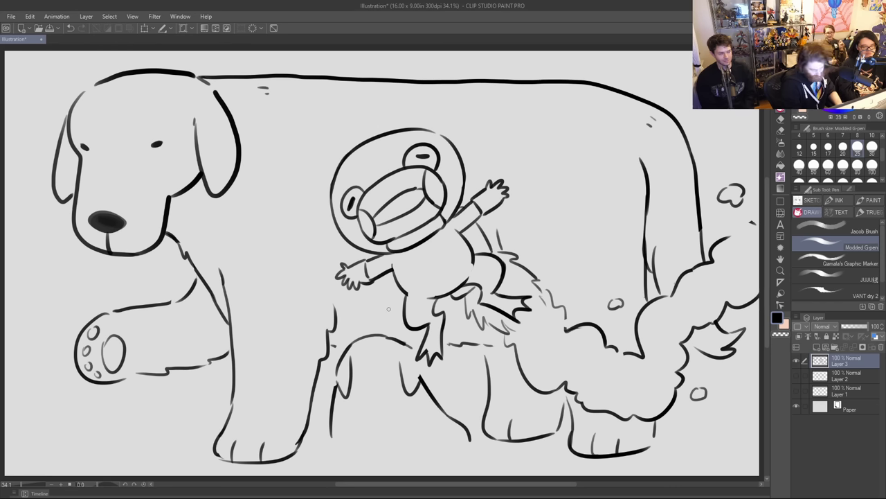
{"action": "mouse_move", "coordinate": [338, 376]}
{"action": "left_mouse_down"}
{"action": "mouse_move", "coordinate": [338, 389]}
{"action": "mouse_move", "coordinate": [340, 360]}
{"action": "left_mouse_up"}
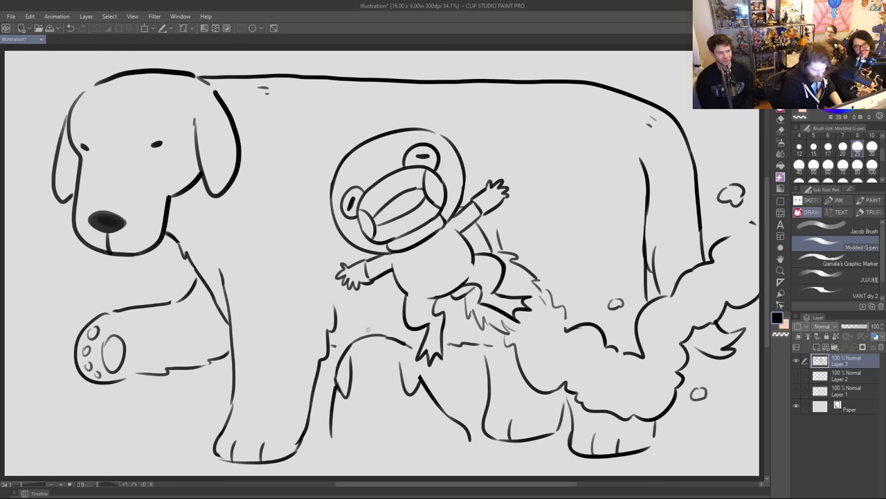
{"action": "left_click_drag", "start_coordinate": [420, 379], "coordinate": [422, 362]}
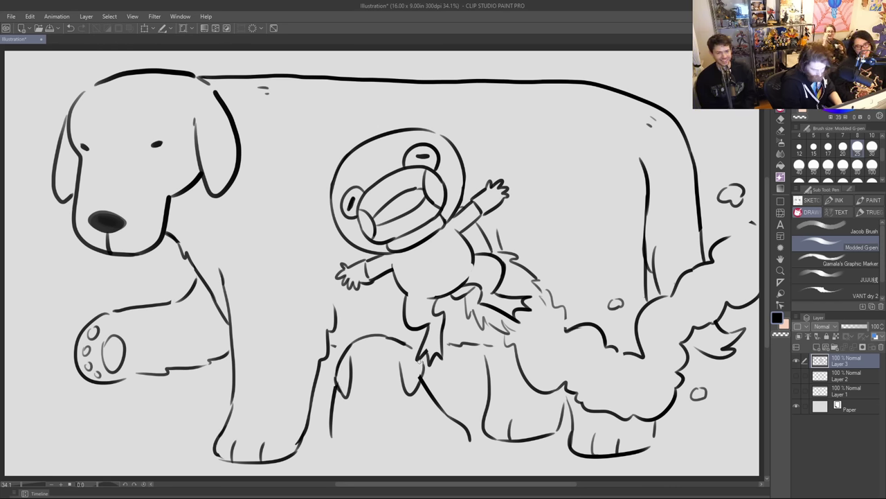
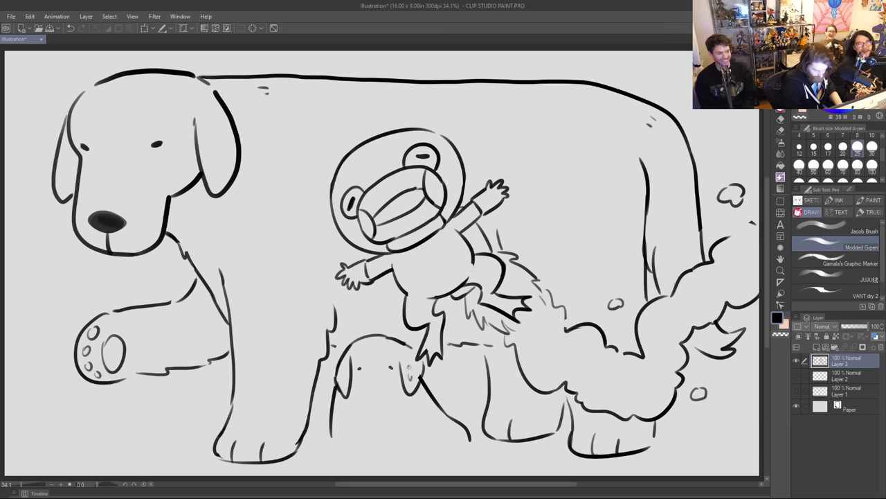
Draw the small dog's muzzle and filled nose with a short line beneath it, and add drip marks on the forehead and ears.
{"action": "left_click_drag", "start_coordinate": [372, 382], "coordinate": [379, 381]}
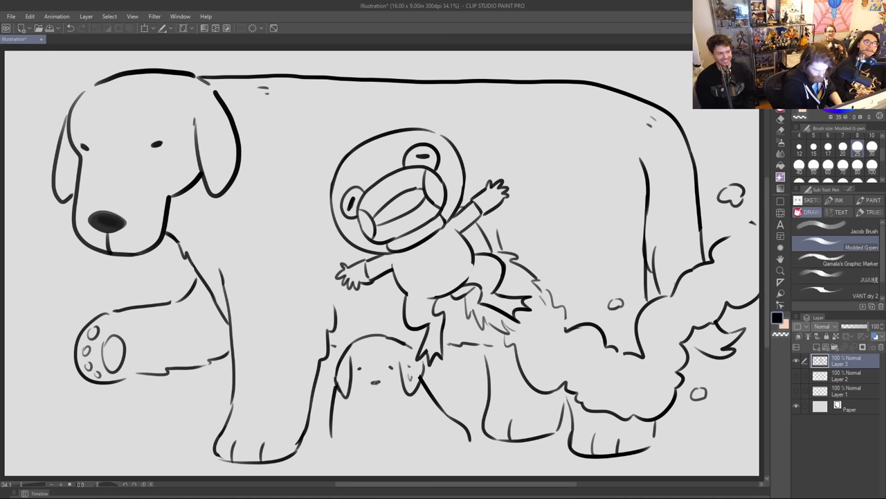
{"action": "key", "text": "ctrl+z"}
{"action": "mouse_move", "coordinate": [373, 399]}
{"action": "left_mouse_down"}
{"action": "mouse_move", "coordinate": [369, 414]}
{"action": "mouse_move", "coordinate": [395, 408]}
{"action": "mouse_move", "coordinate": [406, 385]}
{"action": "mouse_move", "coordinate": [373, 402]}
{"action": "mouse_move", "coordinate": [382, 404]}
{"action": "left_mouse_up"}
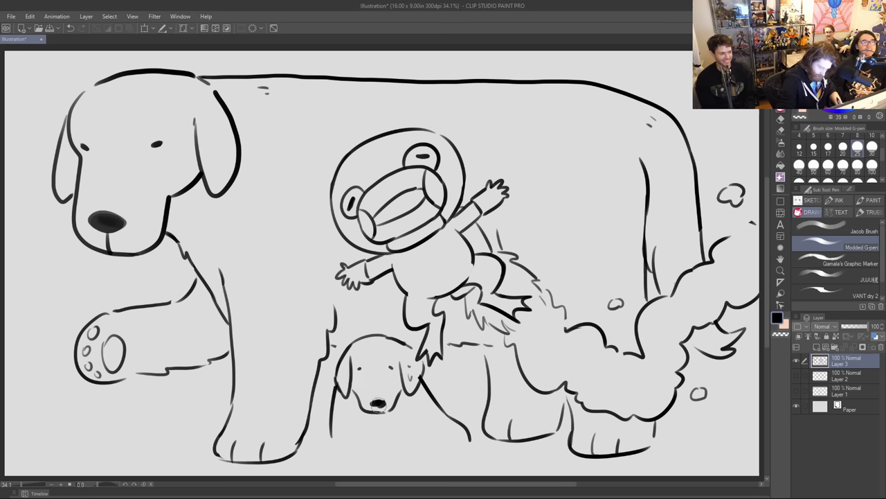
{"action": "left_click_drag", "start_coordinate": [379, 405], "coordinate": [378, 410]}
{"action": "left_click_drag", "start_coordinate": [360, 351], "coordinate": [361, 356]}
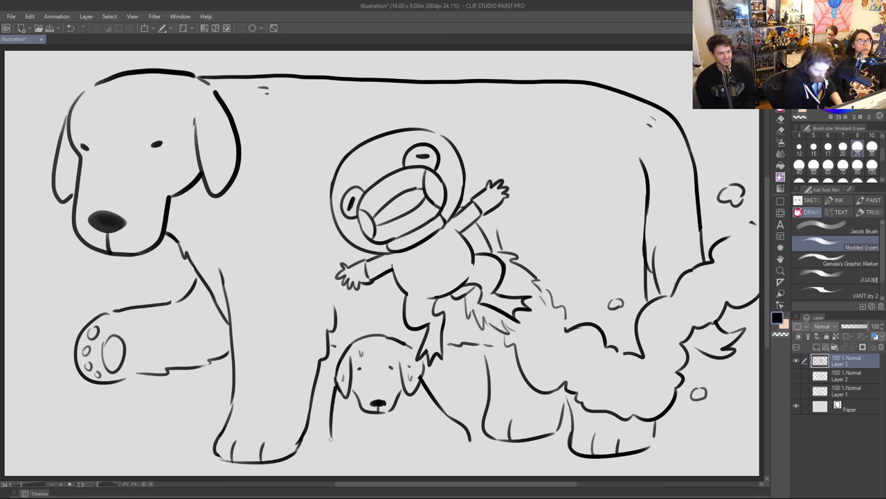
Extend the small dog's chest outline downward and draw its two front paws with toe lines.
{"action": "mouse_move", "coordinate": [330, 438]}
{"action": "left_mouse_down"}
{"action": "mouse_move", "coordinate": [377, 434]}
{"action": "mouse_move", "coordinate": [367, 449]}
{"action": "mouse_move", "coordinate": [355, 442]}
{"action": "mouse_move", "coordinate": [380, 450]}
{"action": "mouse_move", "coordinate": [349, 461]}
{"action": "mouse_move", "coordinate": [422, 455]}
{"action": "mouse_move", "coordinate": [394, 458]}
{"action": "left_mouse_up"}
{"action": "key", "text": "ctrl+z"}
{"action": "left_click_drag", "start_coordinate": [407, 450], "coordinate": [410, 455]}
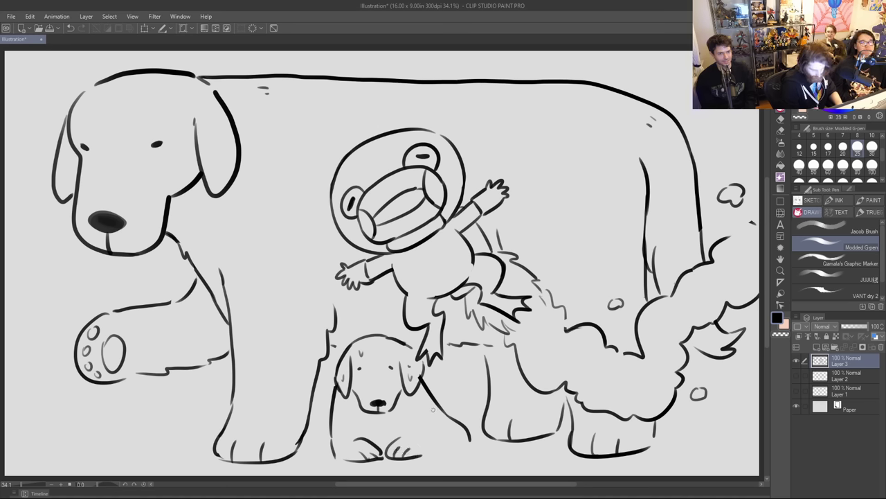
Replace the small dog's straight back line with a rounded rump and hind paw, adding a drip mark on the haunch.
{"action": "left_click_drag", "start_coordinate": [437, 407], "coordinate": [478, 444]}
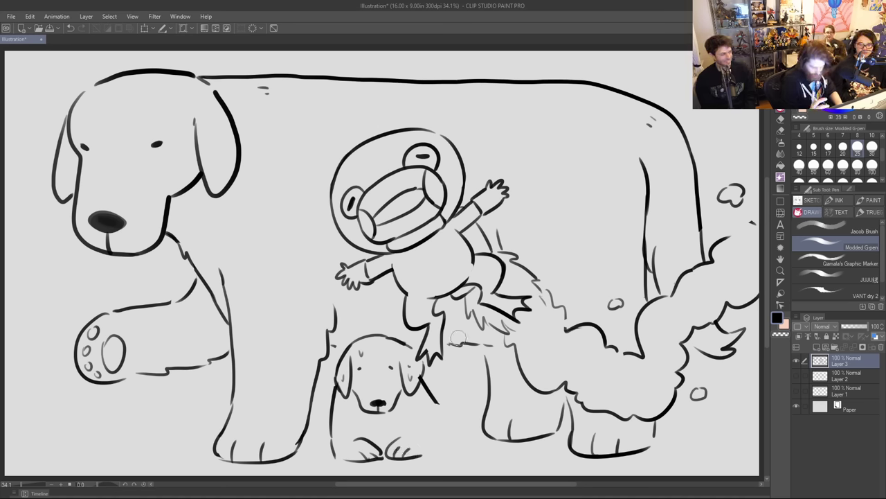
{"action": "left_click_drag", "start_coordinate": [433, 394], "coordinate": [475, 441]}
{"action": "mouse_move", "coordinate": [433, 418]}
{"action": "left_mouse_down"}
{"action": "mouse_move", "coordinate": [440, 454]}
{"action": "mouse_move", "coordinate": [448, 434]}
{"action": "mouse_move", "coordinate": [452, 451]}
{"action": "mouse_move", "coordinate": [468, 449]}
{"action": "mouse_move", "coordinate": [457, 451]}
{"action": "left_mouse_up"}
{"action": "left_click_drag", "start_coordinate": [446, 412], "coordinate": [450, 419]}
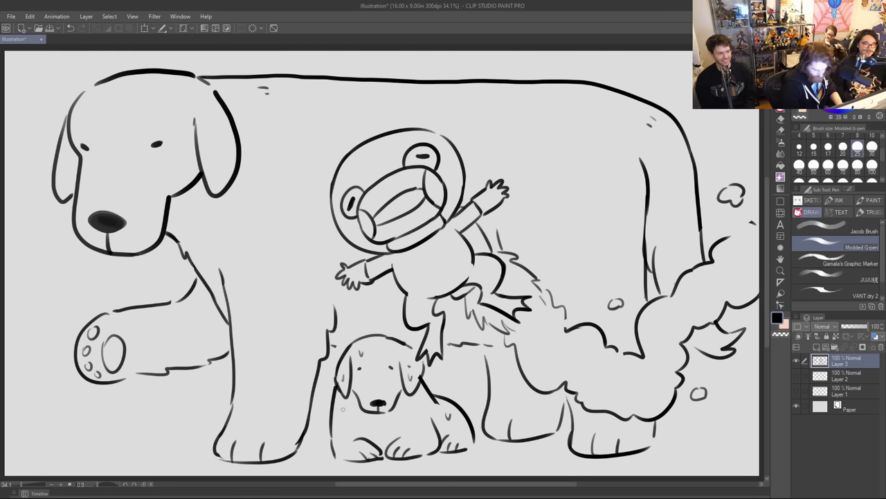
Draw a flat puddle outline beneath the small dog with a tiny separate droplet beside it.
{"action": "mouse_move", "coordinate": [317, 459]}
{"action": "left_mouse_down"}
{"action": "mouse_move", "coordinate": [331, 469]}
{"action": "mouse_move", "coordinate": [424, 470]}
{"action": "mouse_move", "coordinate": [507, 451]}
{"action": "mouse_move", "coordinate": [500, 456]}
{"action": "mouse_move", "coordinate": [475, 434]}
{"action": "left_mouse_up"}
{"action": "key", "text": "ctrl+z"}
{"action": "left_click_drag", "start_coordinate": [315, 455], "coordinate": [303, 458]}
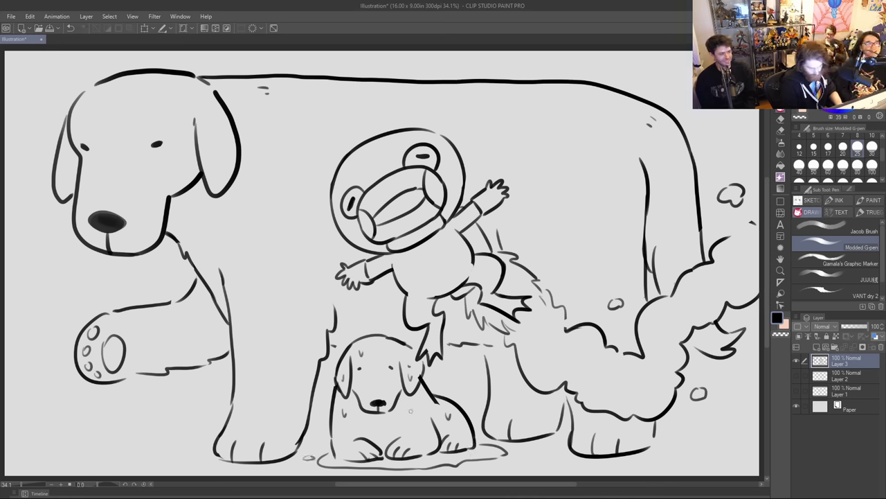
Add drip marks to the small dog's body, refine its front paw, and draw oval highlights on the frog's helmet.
{"action": "left_click_drag", "start_coordinate": [412, 409], "coordinate": [424, 415]}
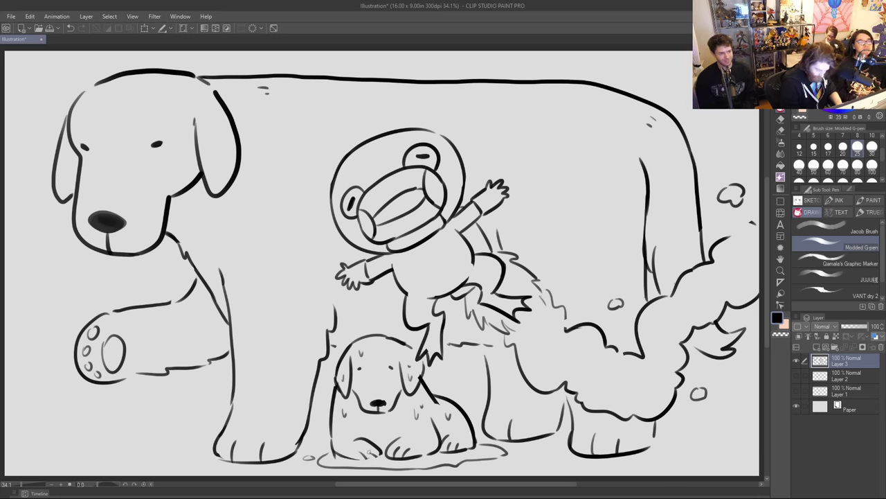
{"action": "left_click_drag", "start_coordinate": [369, 450], "coordinate": [372, 459]}
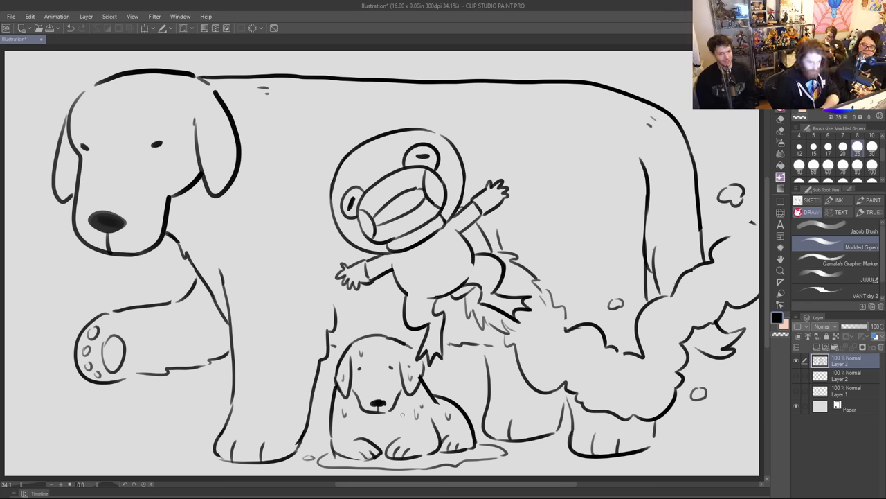
{"action": "left_click_drag", "start_coordinate": [357, 158], "coordinate": [374, 153]}
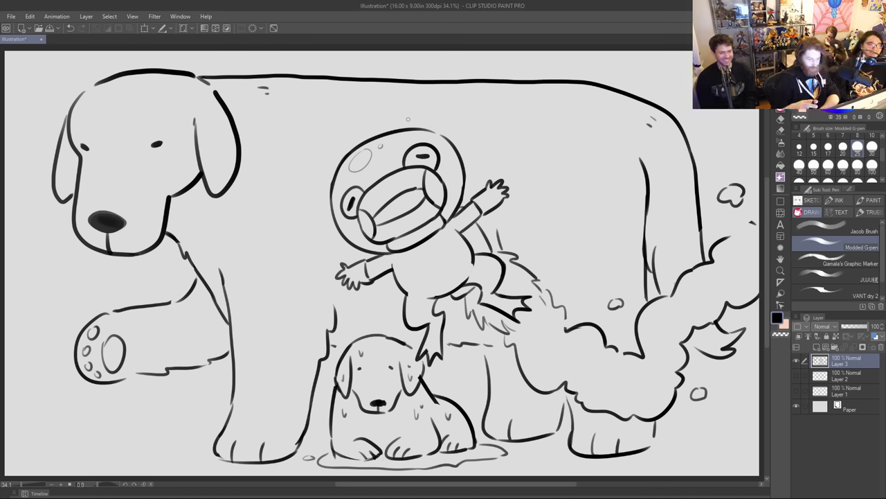
Erase a section of the large dog's back line near the rump and draw a curved frog head top with one eye there.
{"action": "mouse_move", "coordinate": [523, 78]}
{"action": "left_mouse_down"}
{"action": "mouse_move", "coordinate": [540, 79]}
{"action": "mouse_move", "coordinate": [538, 89]}
{"action": "mouse_move", "coordinate": [586, 86]}
{"action": "left_mouse_up"}
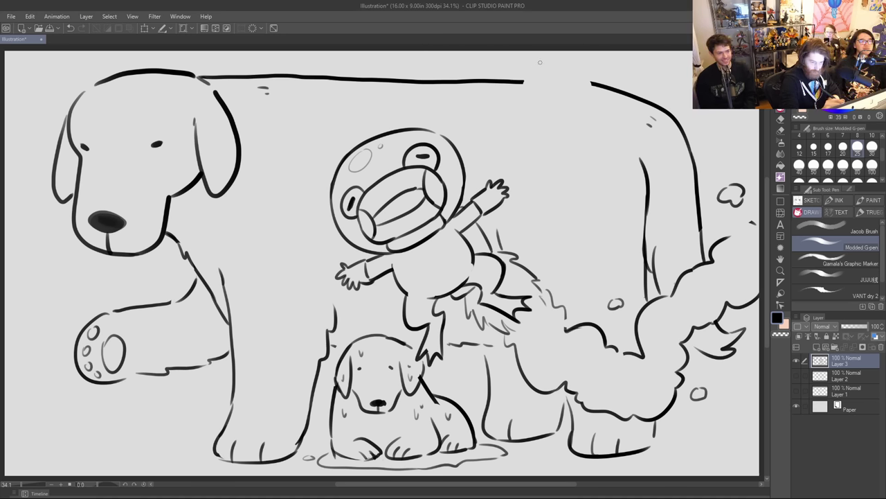
{"action": "mouse_move", "coordinate": [527, 78]}
{"action": "left_mouse_down"}
{"action": "mouse_move", "coordinate": [566, 59]}
{"action": "mouse_move", "coordinate": [593, 84]}
{"action": "left_mouse_up"}
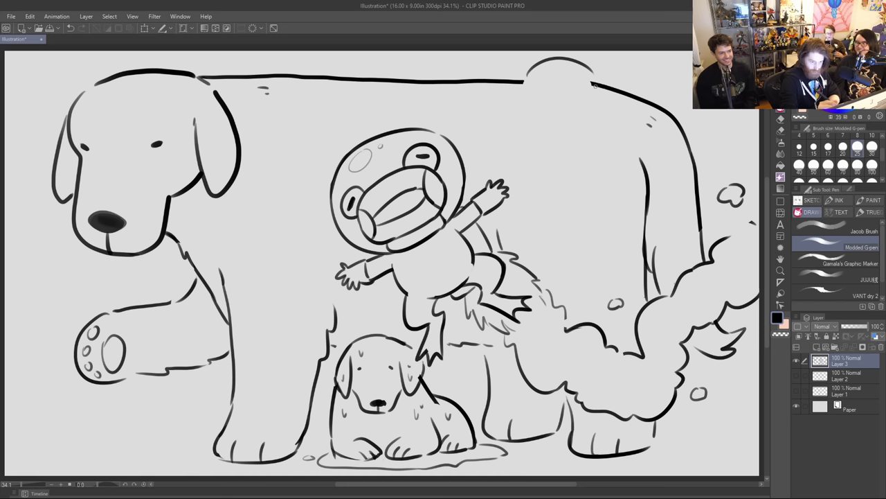
{"action": "mouse_move", "coordinate": [534, 61]}
{"action": "left_mouse_down"}
{"action": "mouse_move", "coordinate": [559, 54]}
{"action": "mouse_move", "coordinate": [588, 62]}
{"action": "left_mouse_up"}
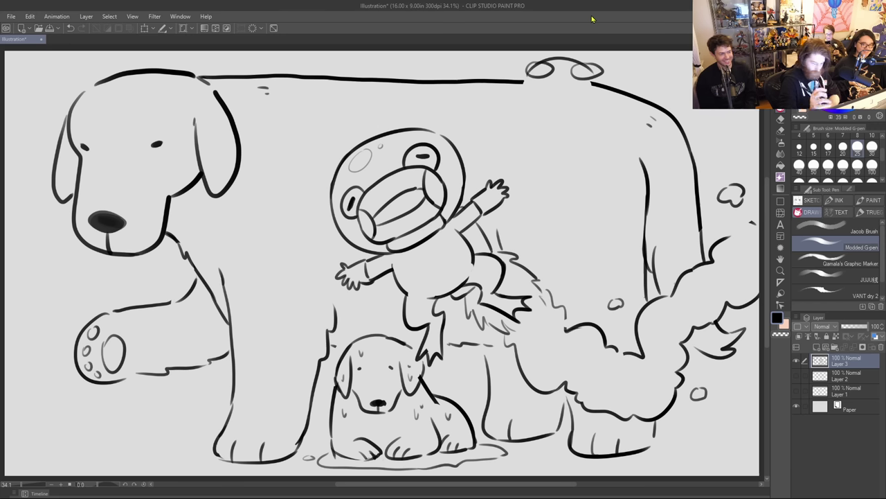
{"action": "key", "text": "ctrl+z"}
{"action": "left_click_drag", "start_coordinate": [541, 65], "coordinate": [532, 72]}
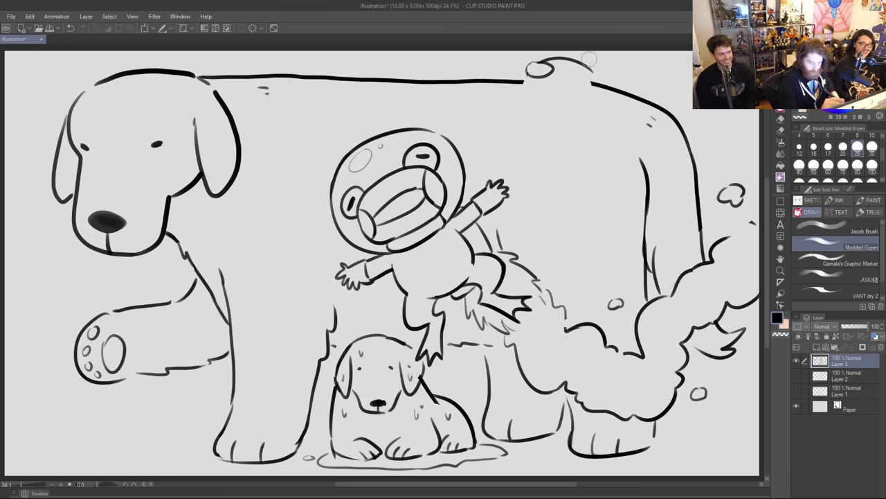
{"action": "left_click_drag", "start_coordinate": [590, 78], "coordinate": [586, 70]}
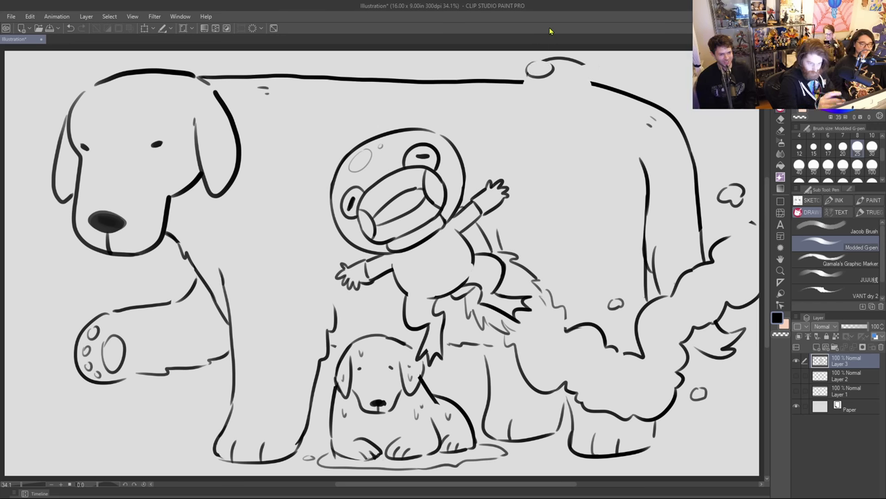
Complete the small frog's two oval eyes with dark pupils and trim the dog's back line beside them.
{"action": "mouse_move", "coordinate": [536, 63]}
{"action": "left_mouse_down"}
{"action": "mouse_move", "coordinate": [594, 67]}
{"action": "mouse_move", "coordinate": [586, 70]}
{"action": "left_mouse_up"}
{"action": "key", "text": "ctrl+z"}
{"action": "key", "text": "ctrl+z"}
{"action": "key", "text": "ctrl+z"}
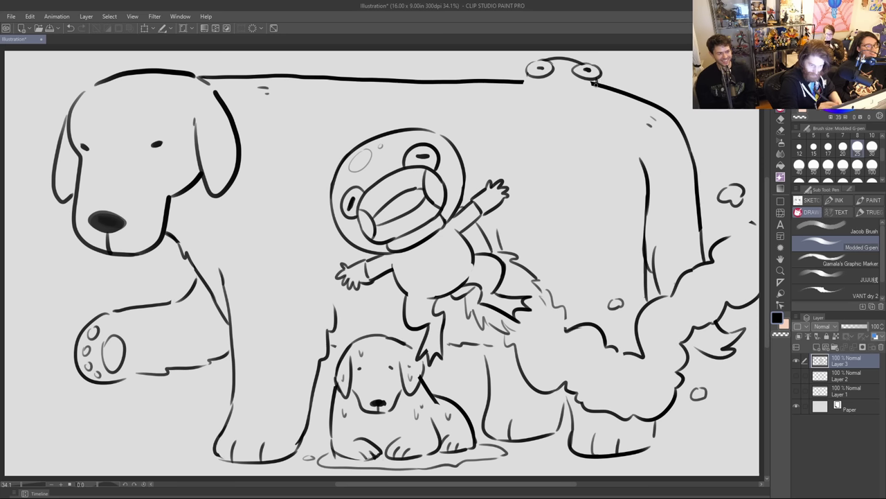
{"action": "left_click_drag", "start_coordinate": [592, 83], "coordinate": [594, 84]}
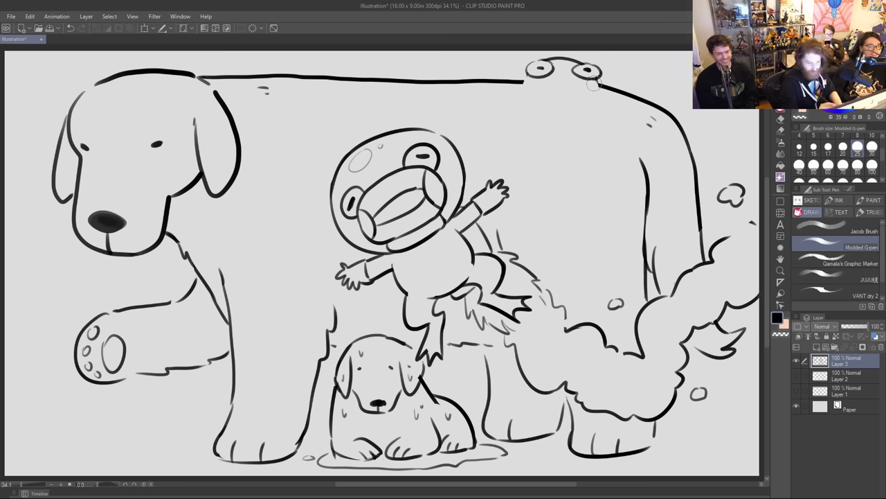
Draw the small frog's wide rounded jaw below its eyes, closing the gap in the dog's back line.
{"action": "mouse_move", "coordinate": [524, 77]}
{"action": "left_mouse_down"}
{"action": "mouse_move", "coordinate": [541, 102]}
{"action": "mouse_move", "coordinate": [531, 90]}
{"action": "mouse_move", "coordinate": [560, 100]}
{"action": "mouse_move", "coordinate": [600, 81]}
{"action": "left_mouse_up"}
{"action": "key", "text": "ctrl+z"}
{"action": "key", "text": "ctrl+z"}
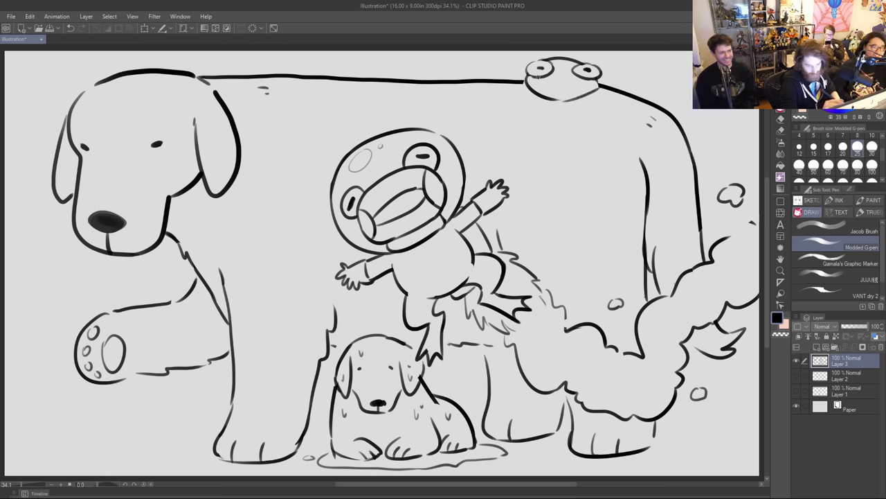